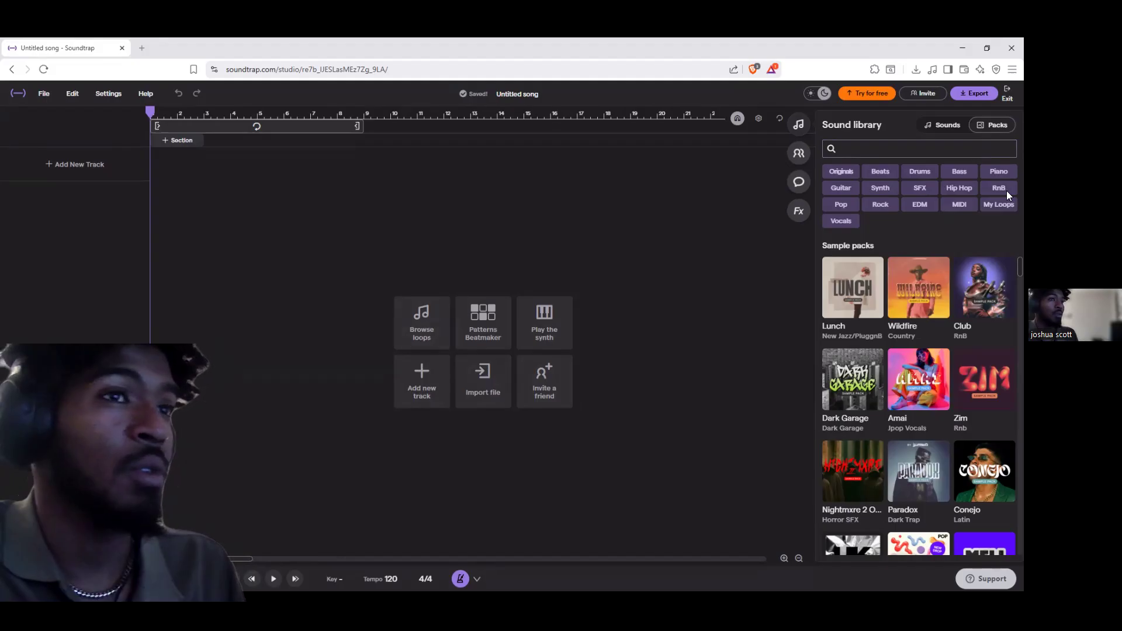
Open the Nebula RnB pack from the sample packs and browse its sounds
{"action": "scroll", "coordinate": [1007, 273], "scroll_direction": "down", "scroll_amount": 6}
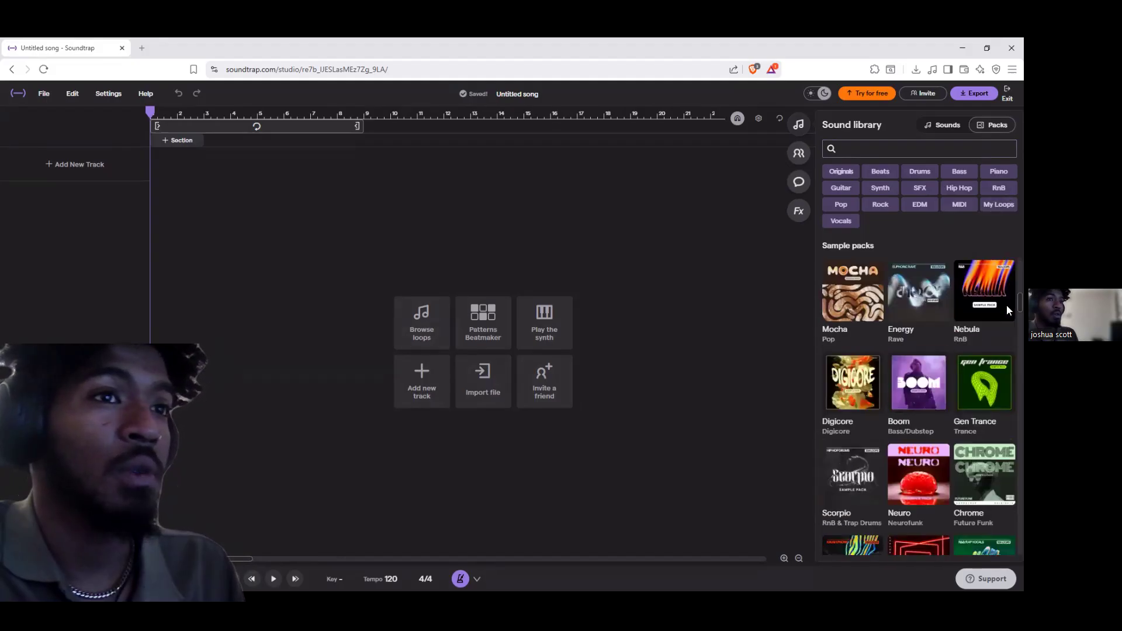
{"action": "left_click", "coordinate": [970, 327]}
{"action": "scroll", "coordinate": [940, 320], "scroll_direction": "down", "scroll_amount": 4}
{"action": "scroll", "coordinate": [941, 332], "scroll_direction": "up", "scroll_amount": 4}
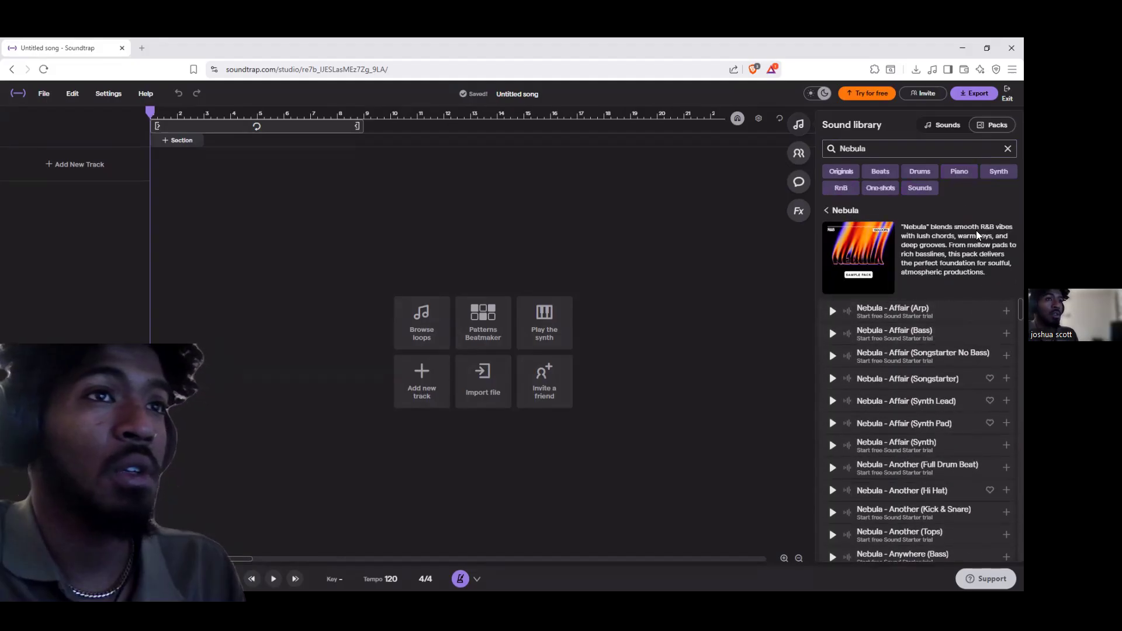
Filter the Nebula sounds to favorites and place the Nebula - Breeze (Synth Pad) loop at bar 1 of the timeline
{"action": "left_click", "coordinate": [948, 130]}
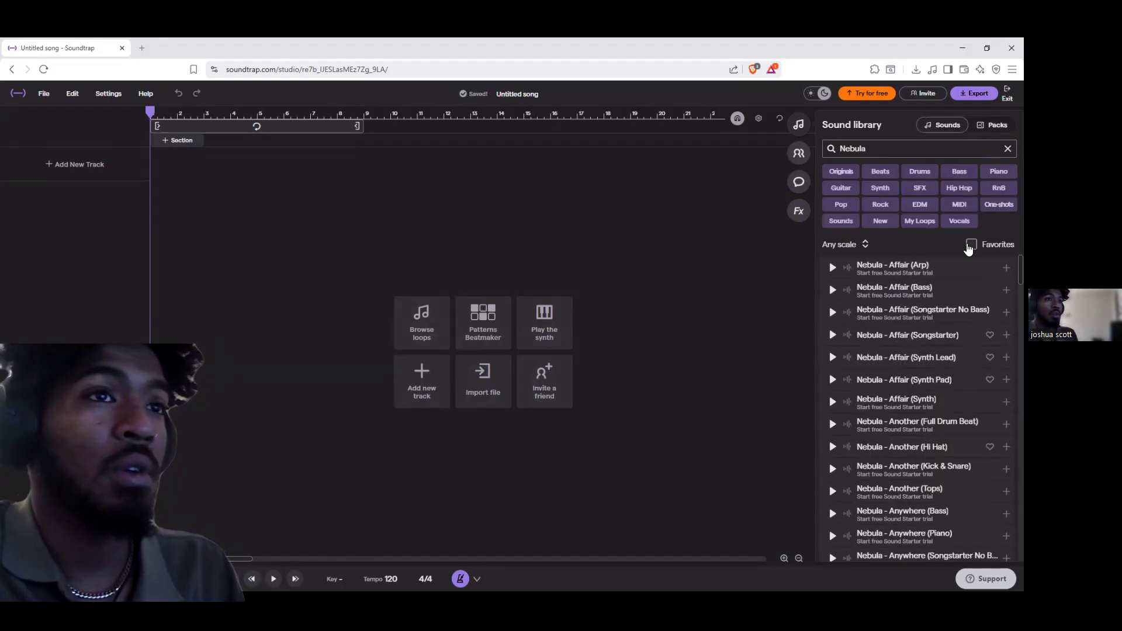
{"action": "left_click", "coordinate": [971, 245]}
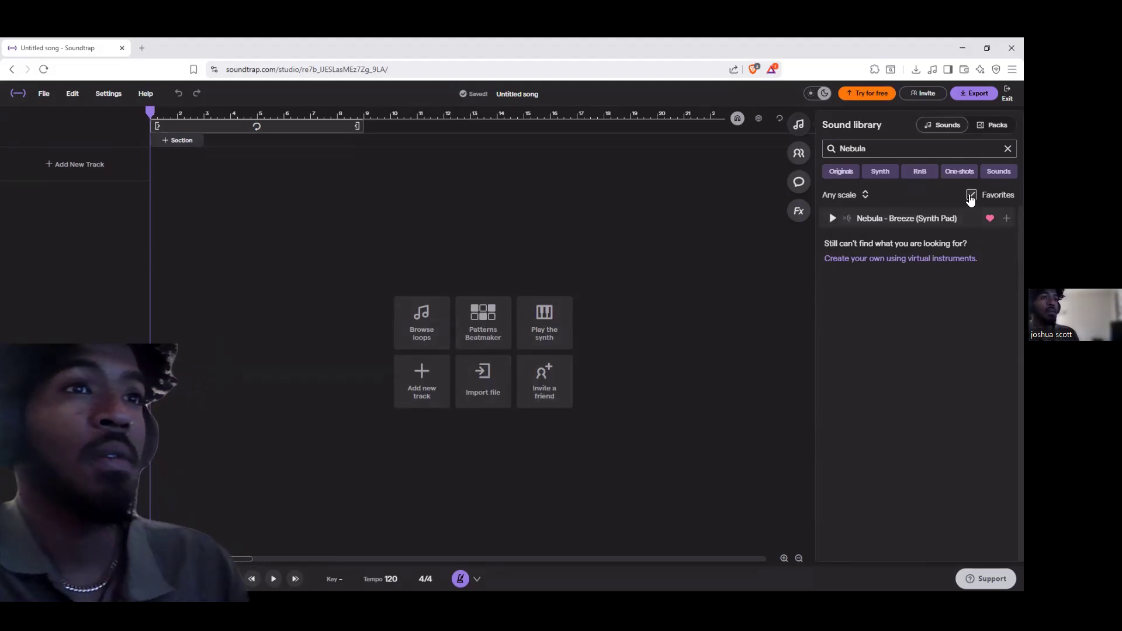
{"action": "left_click", "coordinate": [971, 197]}
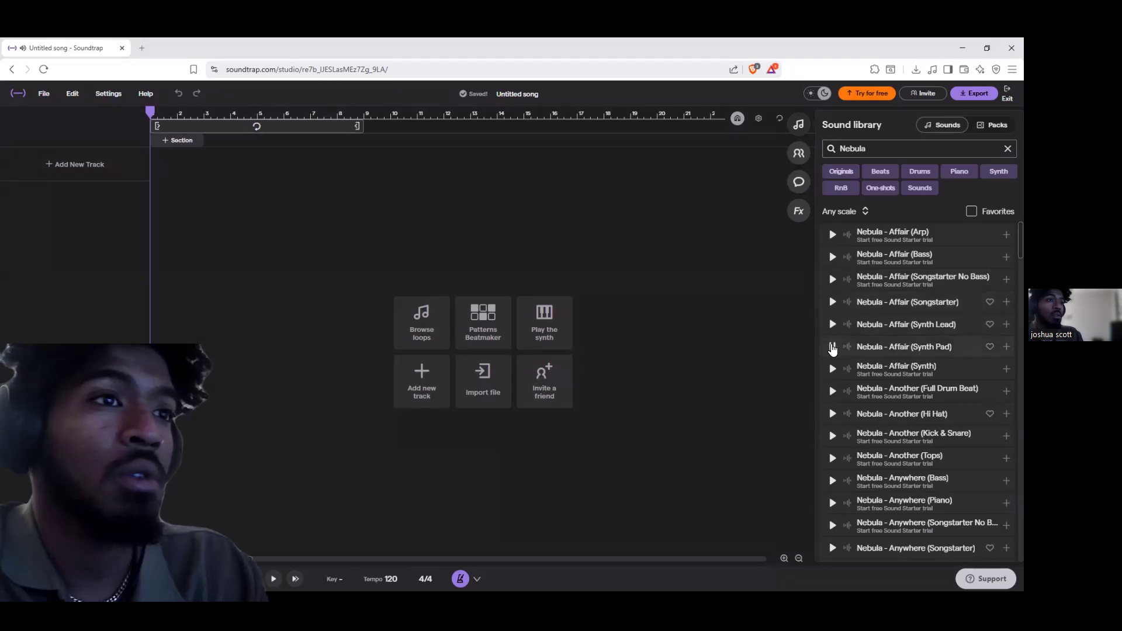
{"action": "left_click", "coordinate": [965, 211]}
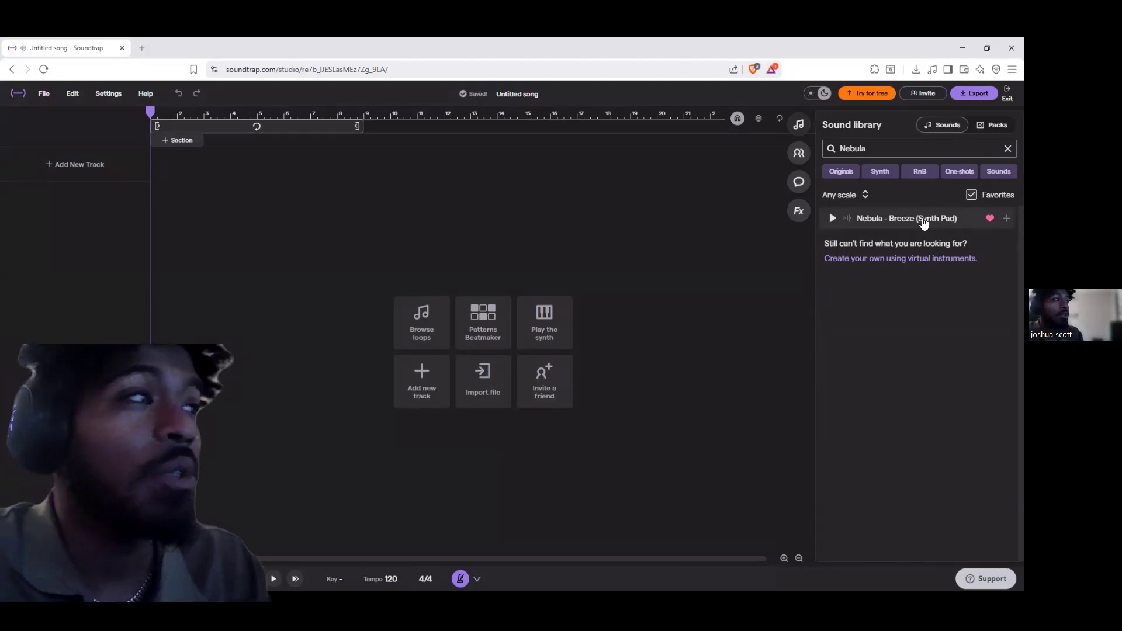
{"action": "left_click_drag", "start_coordinate": [153, 162], "coordinate": [153, 165]}
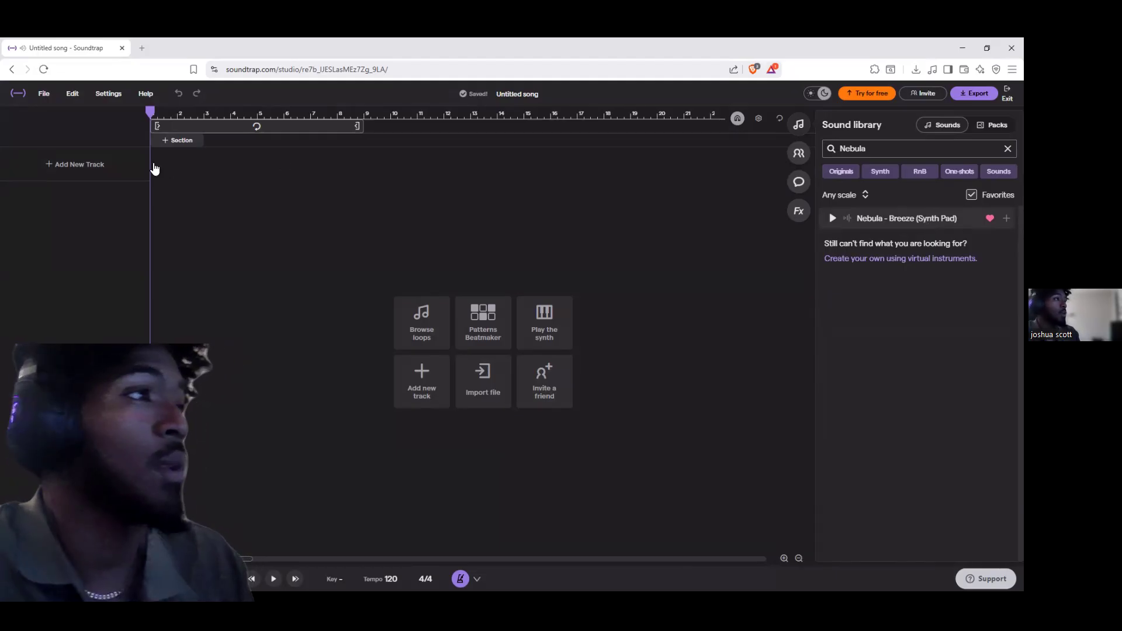
Add a Patterns Beatmaker drum track, dismiss the MIDI access request and shorten the loop region to end at bar 5
{"action": "left_click", "coordinate": [487, 351]}
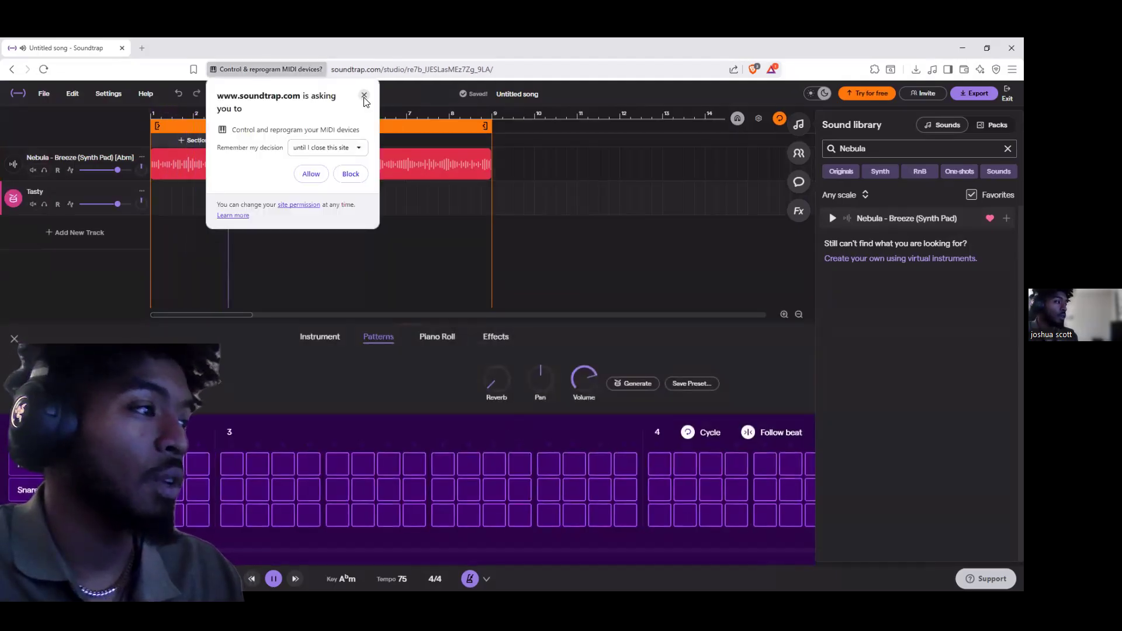
{"action": "left_click", "coordinate": [382, 395]}
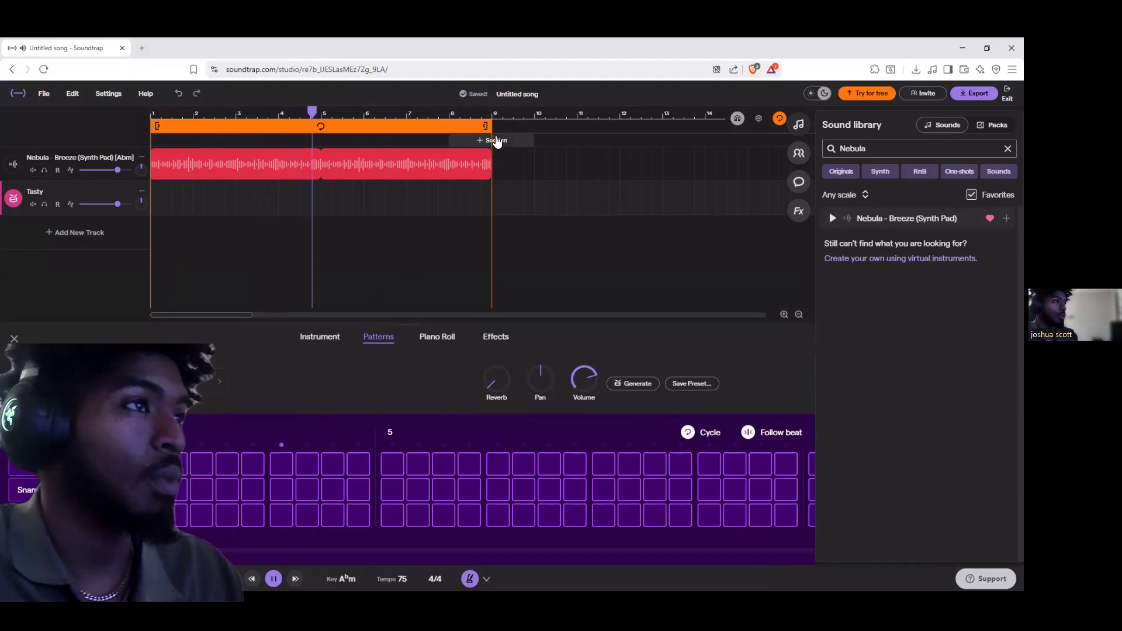
{"action": "left_click_drag", "start_coordinate": [491, 129], "coordinate": [321, 149]}
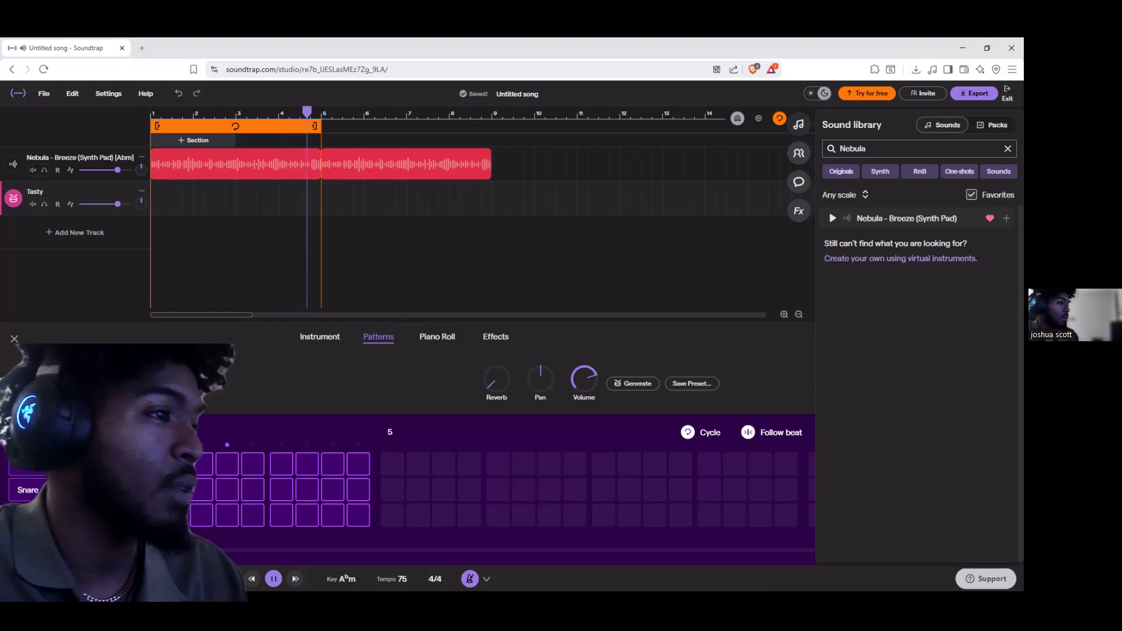
{"action": "key", "text": "space"}
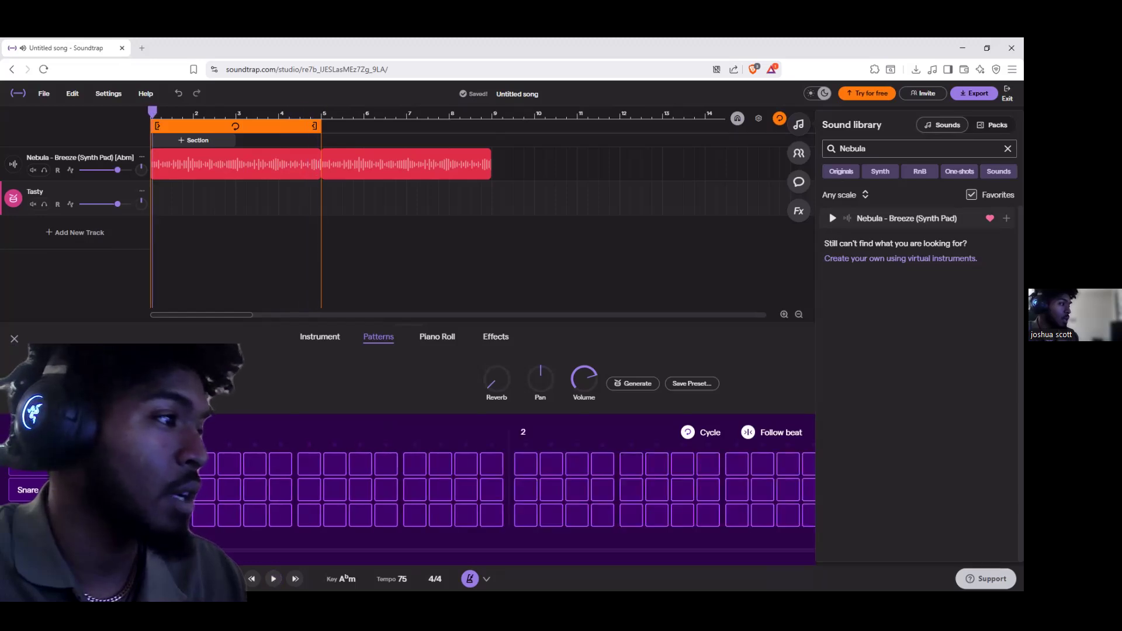
Place kick hits on every beat of bar 1 and into bar 2, with third-row hits on the off-beats of bar 1
{"action": "left_click", "coordinate": [99, 464]}
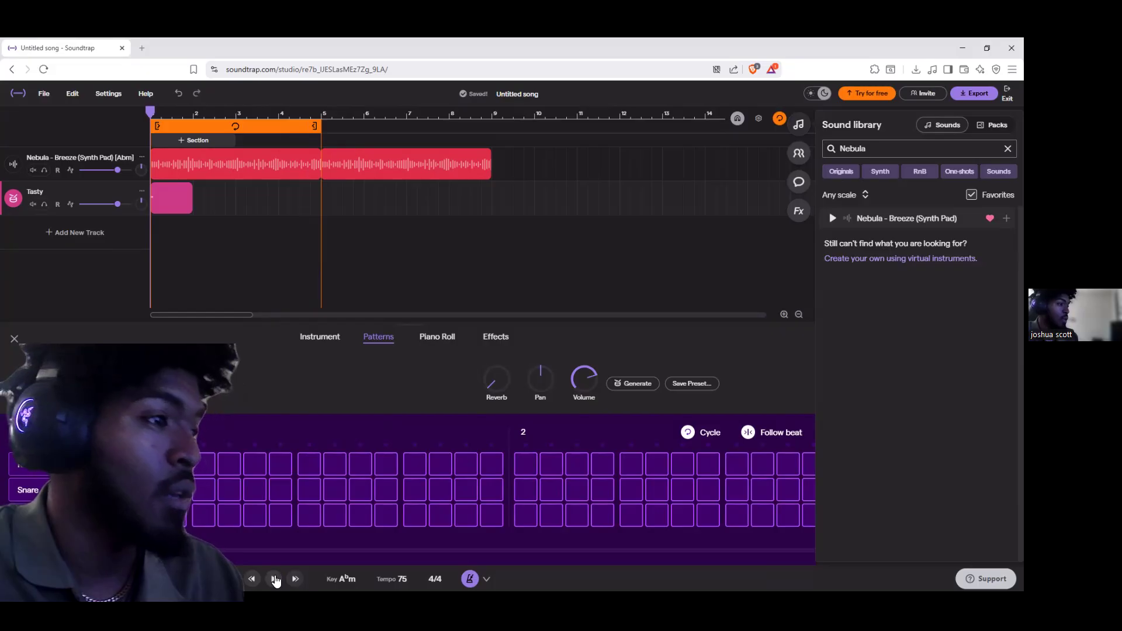
{"action": "left_click", "coordinate": [275, 579]}
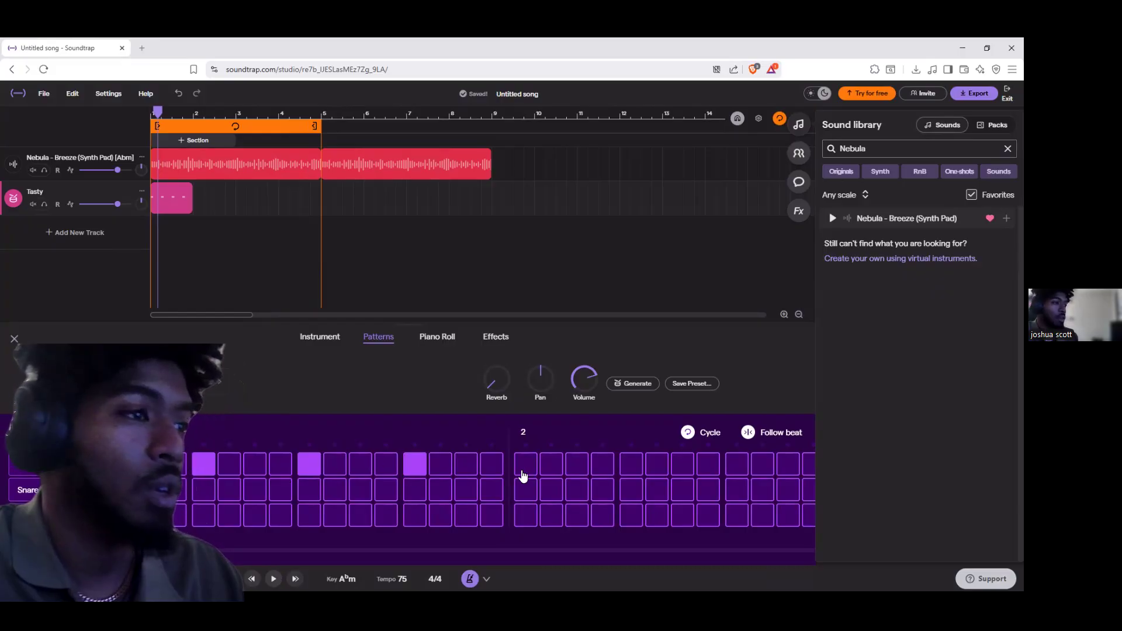
{"action": "left_click", "coordinate": [525, 466]}
{"action": "left_click", "coordinate": [631, 464]}
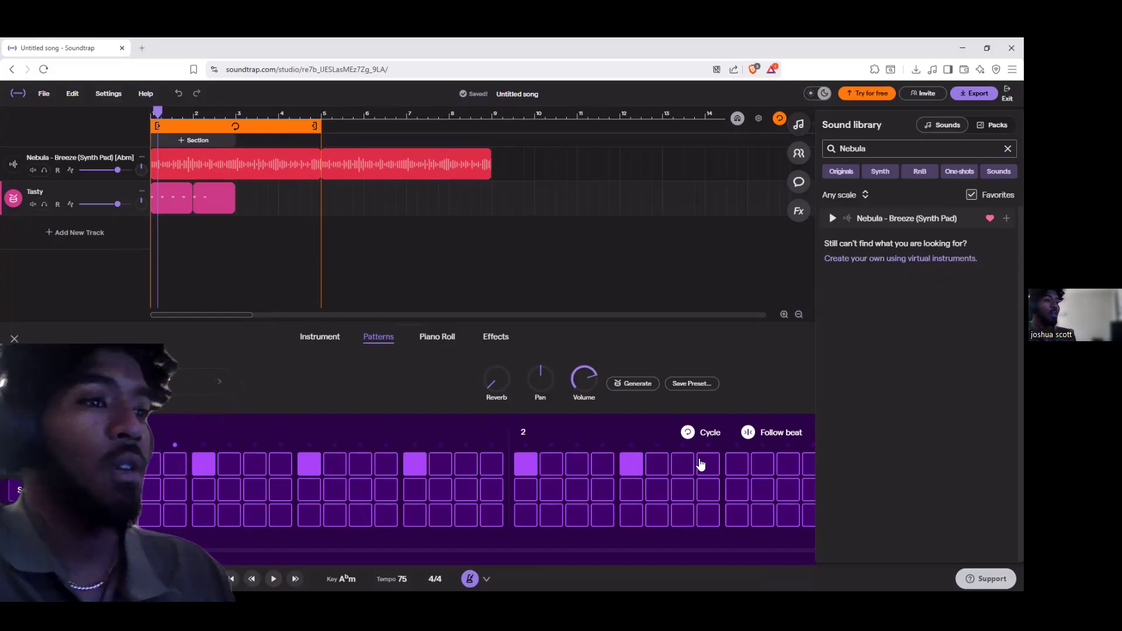
{"action": "left_click", "coordinate": [737, 464]}
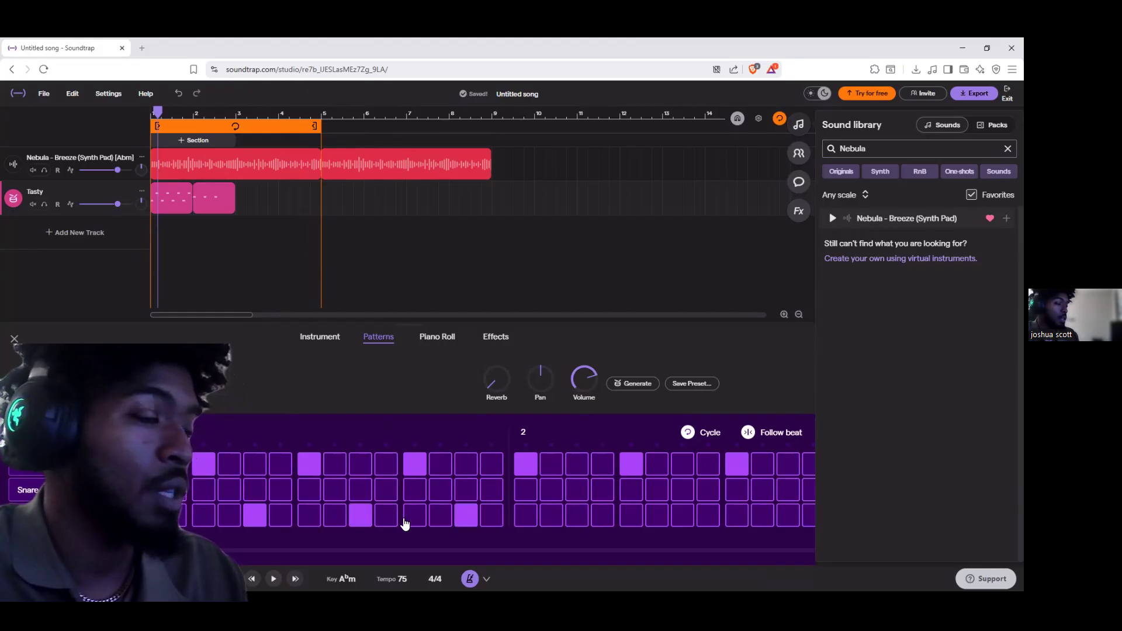
Play the beat from the start and place kick hits on every beat of bar 3 and beats 1, 3 and 4 of bar 4
{"action": "left_click", "coordinate": [253, 579]}
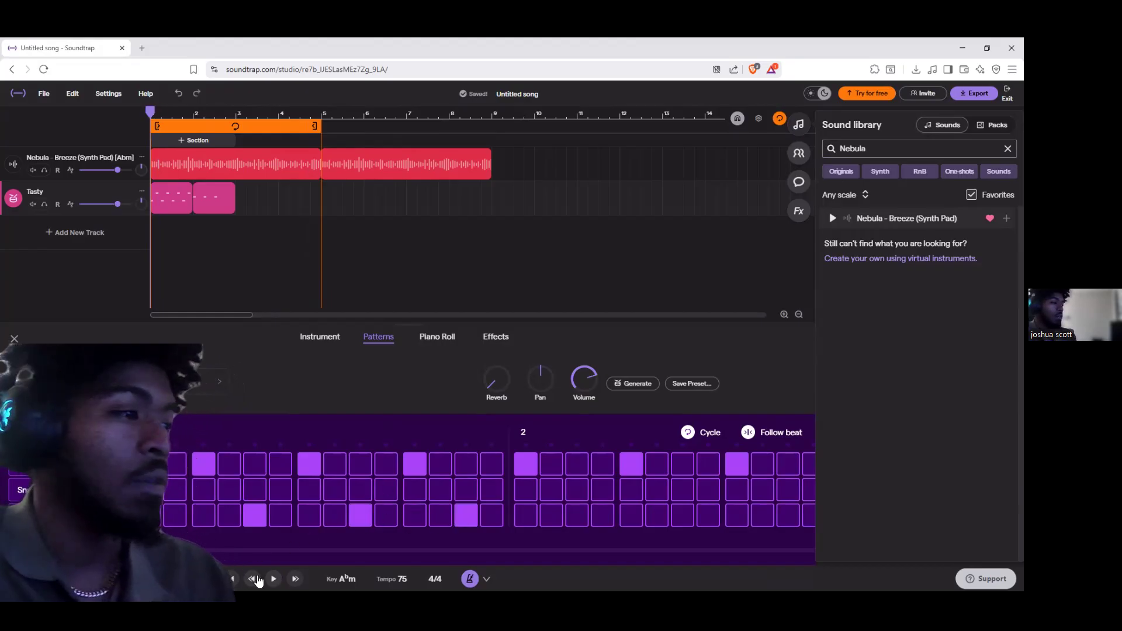
{"action": "left_click", "coordinate": [273, 580]}
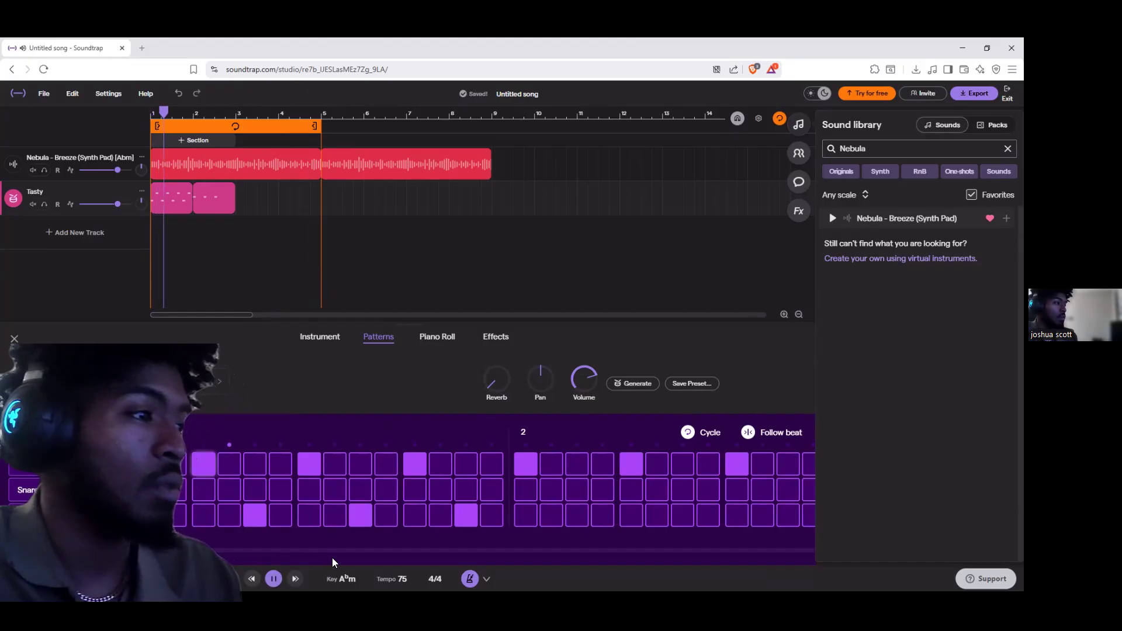
{"action": "left_click", "coordinate": [583, 518]}
{"action": "left_click", "coordinate": [576, 517]}
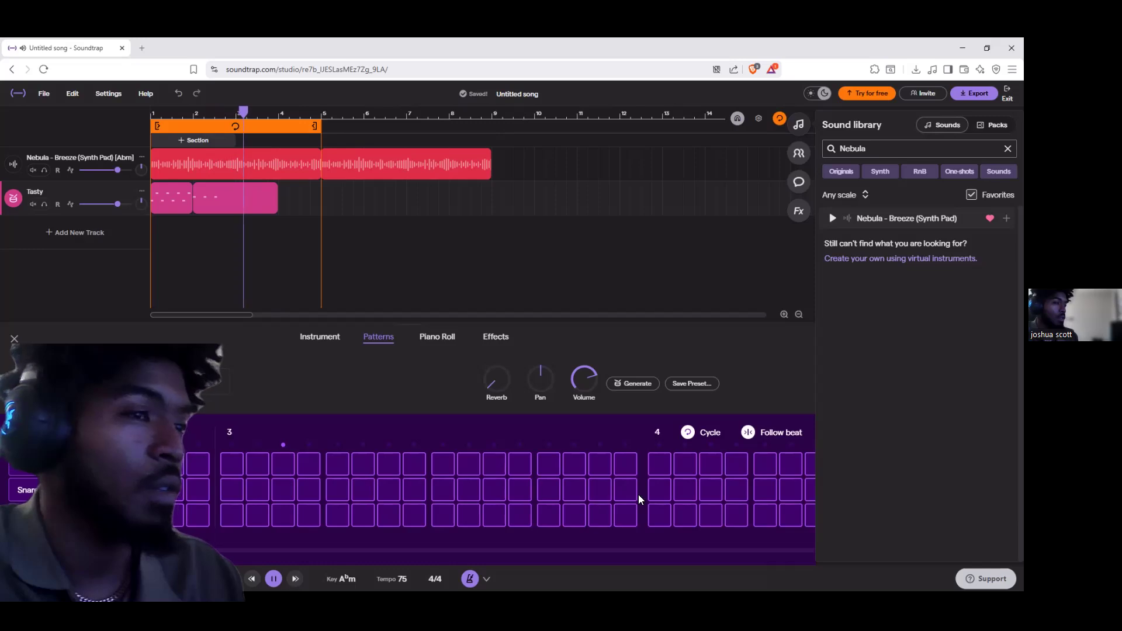
{"action": "left_click", "coordinate": [659, 465]}
{"action": "left_click", "coordinate": [548, 465]}
{"action": "left_click", "coordinate": [443, 464]}
{"action": "left_click", "coordinate": [338, 465]}
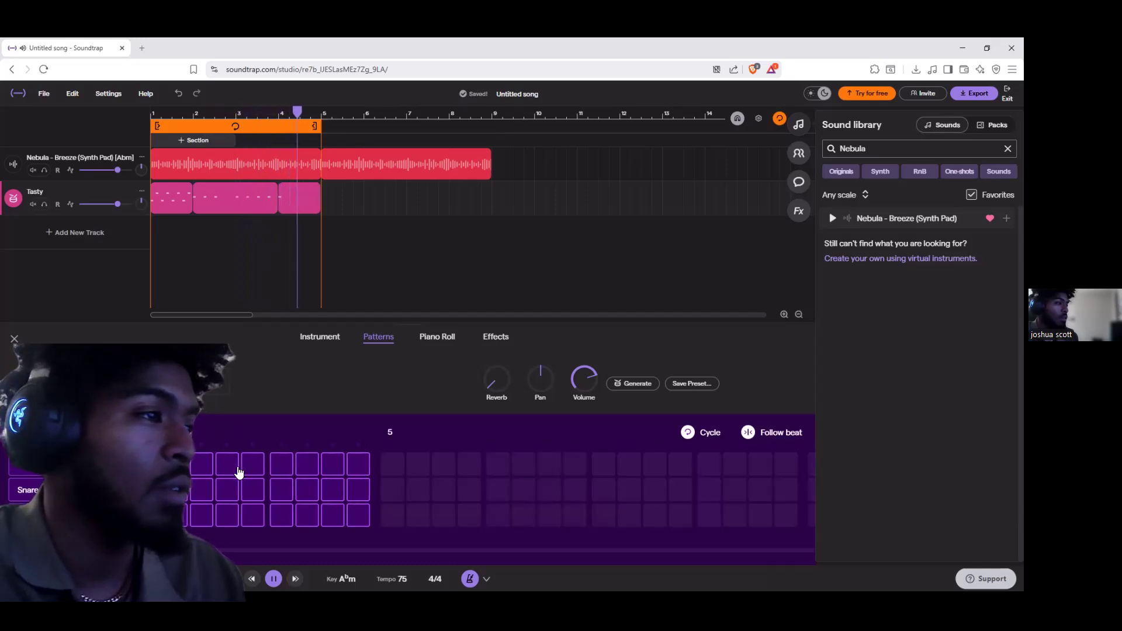
{"action": "left_click", "coordinate": [288, 471]}
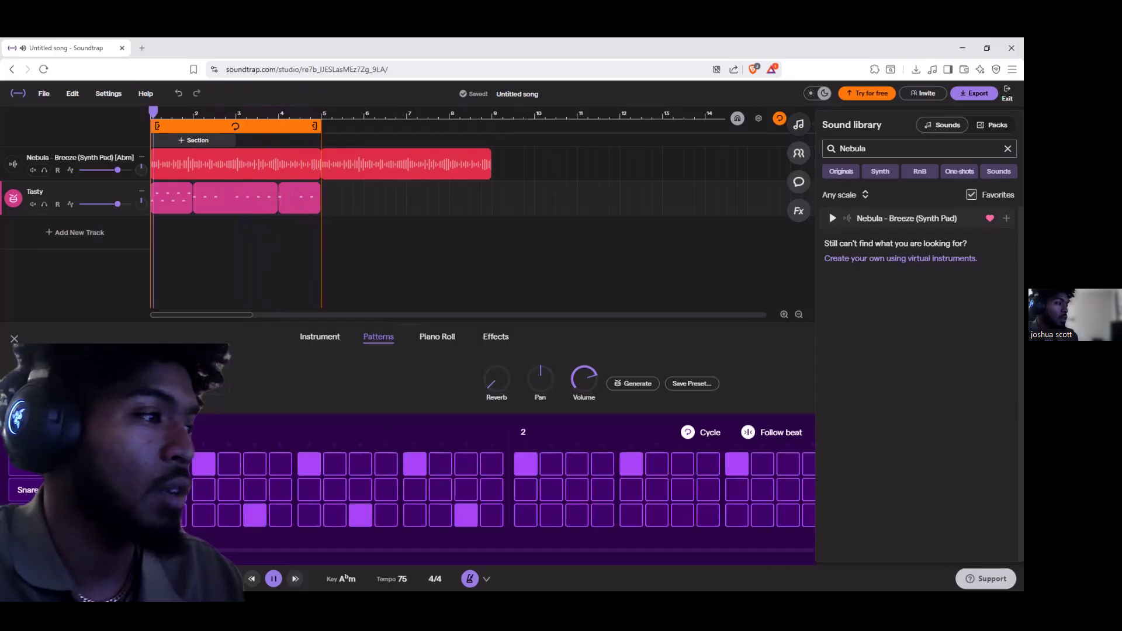
Continue the third-row off-beat hits through bars 2 and 3 and on the last two beats of bar 4
{"action": "left_click", "coordinate": [577, 515]}
{"action": "left_click", "coordinate": [689, 522]}
{"action": "left_click", "coordinate": [790, 520]}
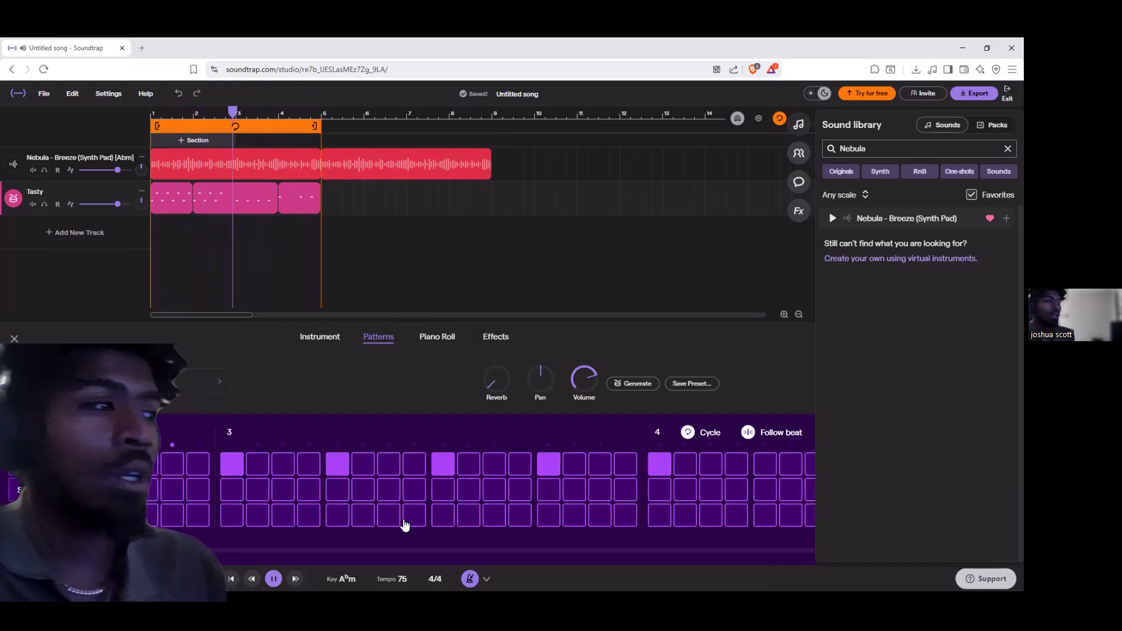
{"action": "left_click", "coordinate": [283, 521]}
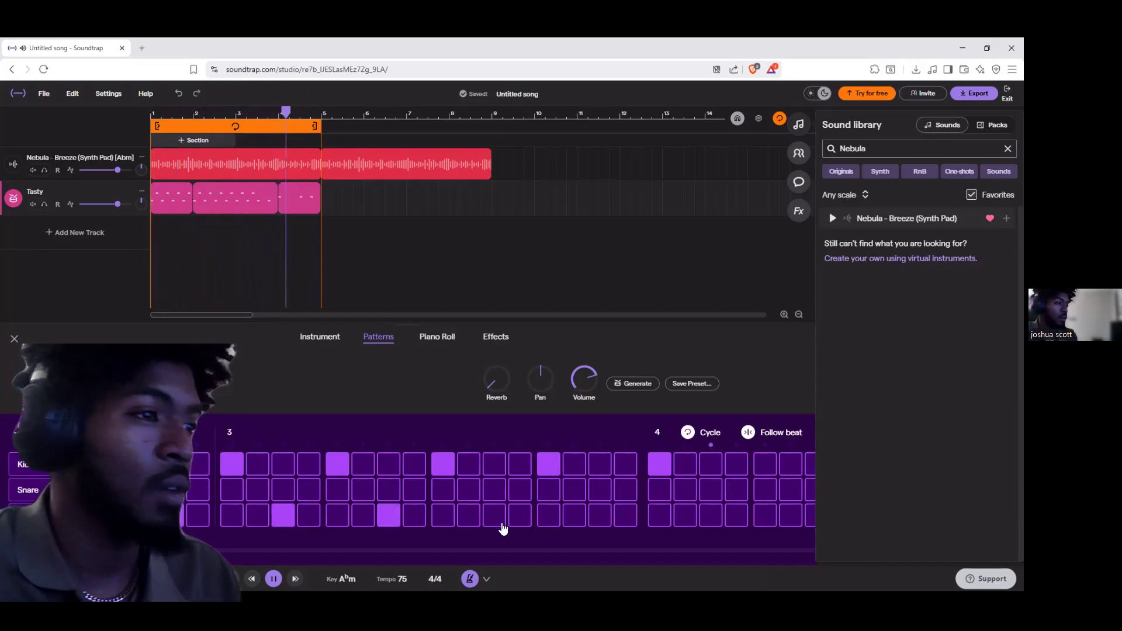
{"action": "left_click", "coordinate": [333, 514]}
{"action": "left_click", "coordinate": [227, 517]}
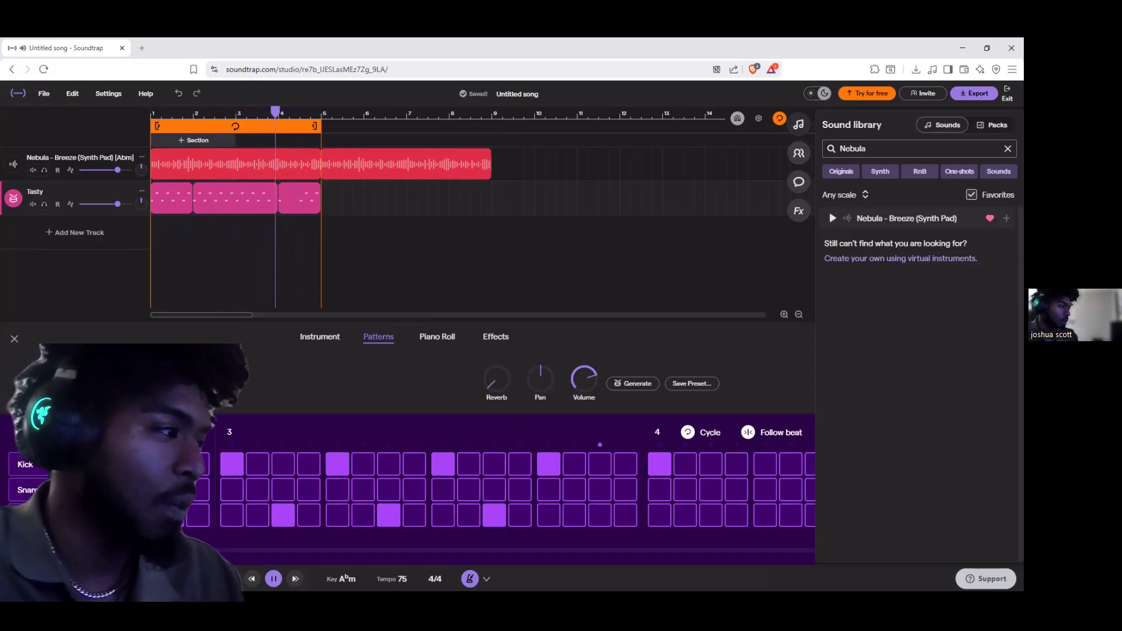
Place snare hits through all four bars, including beat 4 of bars 3 and 4, and fill the missing third-row off-beats in bars 3 and 4
{"action": "left_click", "coordinate": [196, 489]}
{"action": "left_click", "coordinate": [416, 497]}
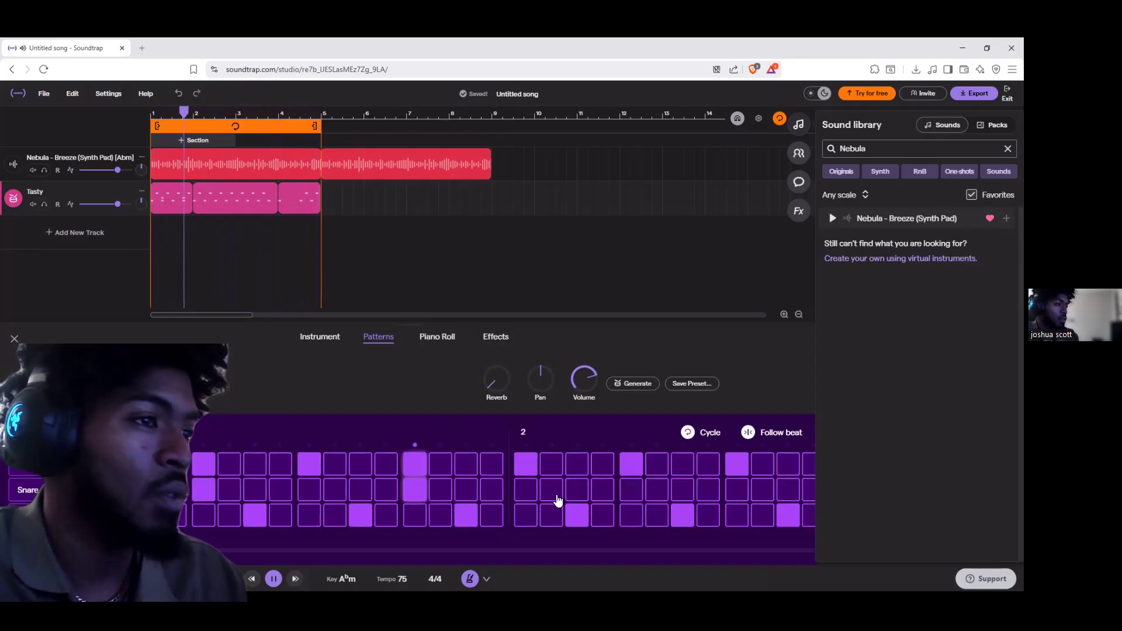
{"action": "left_click", "coordinate": [742, 497]}
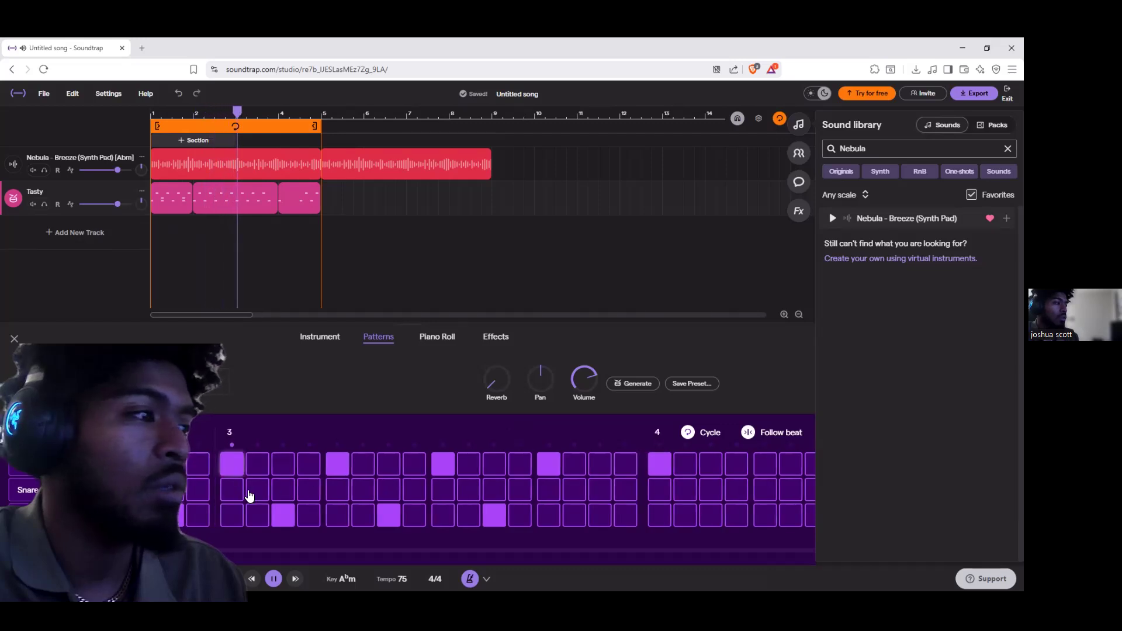
{"action": "left_click", "coordinate": [549, 491]}
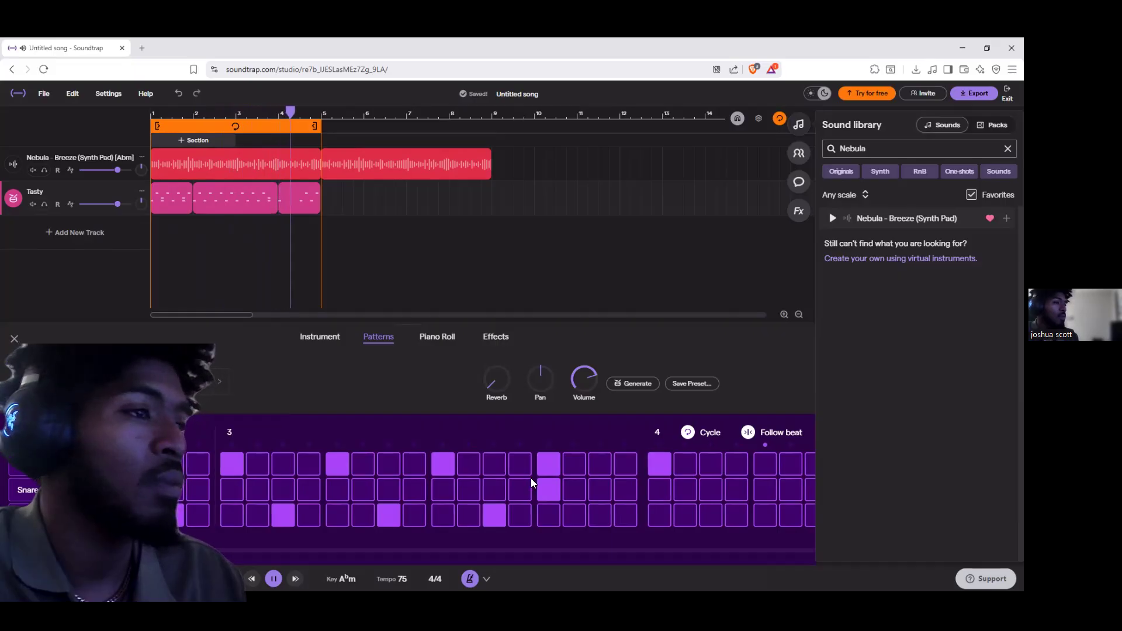
{"action": "left_click", "coordinate": [286, 492]}
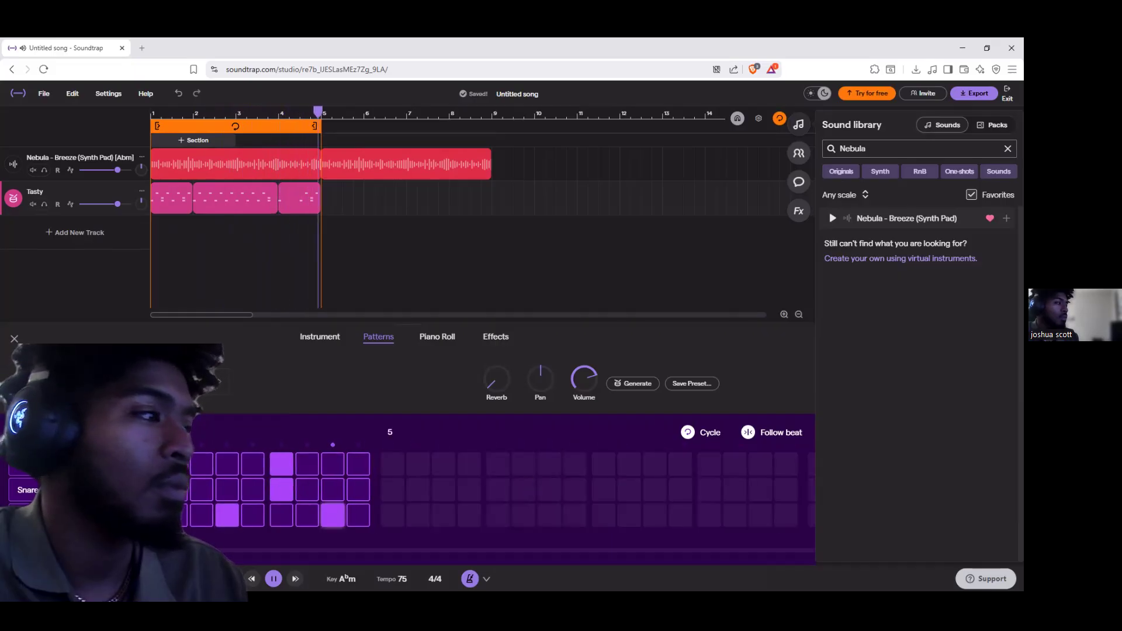
{"action": "left_click", "coordinate": [206, 493]}
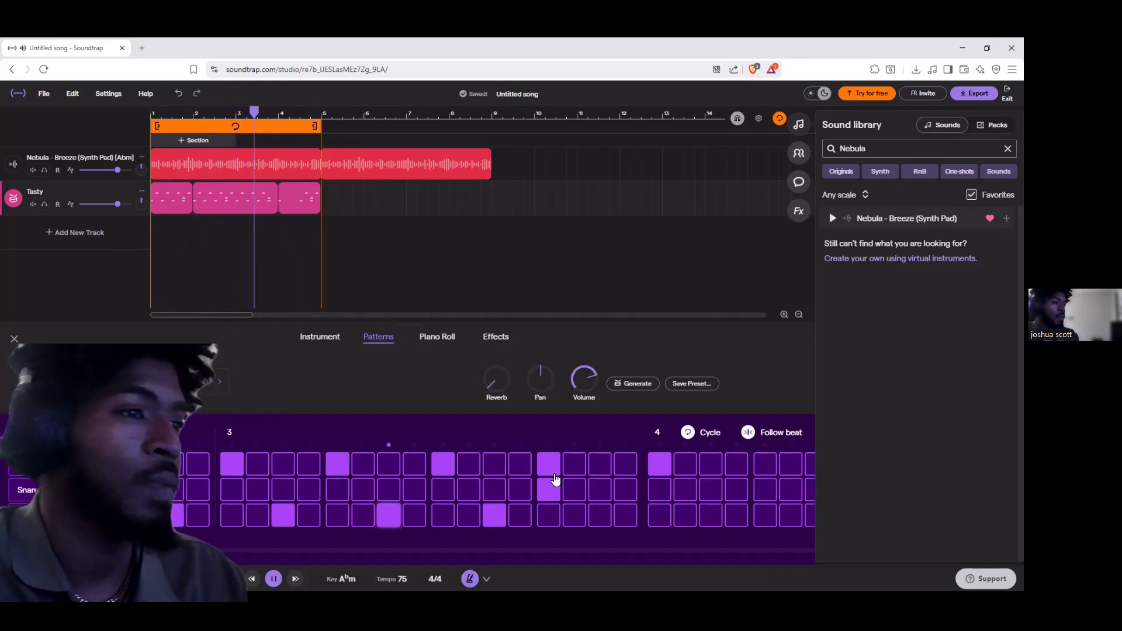
{"action": "left_click", "coordinate": [599, 515]}
{"action": "left_click", "coordinate": [711, 515]}
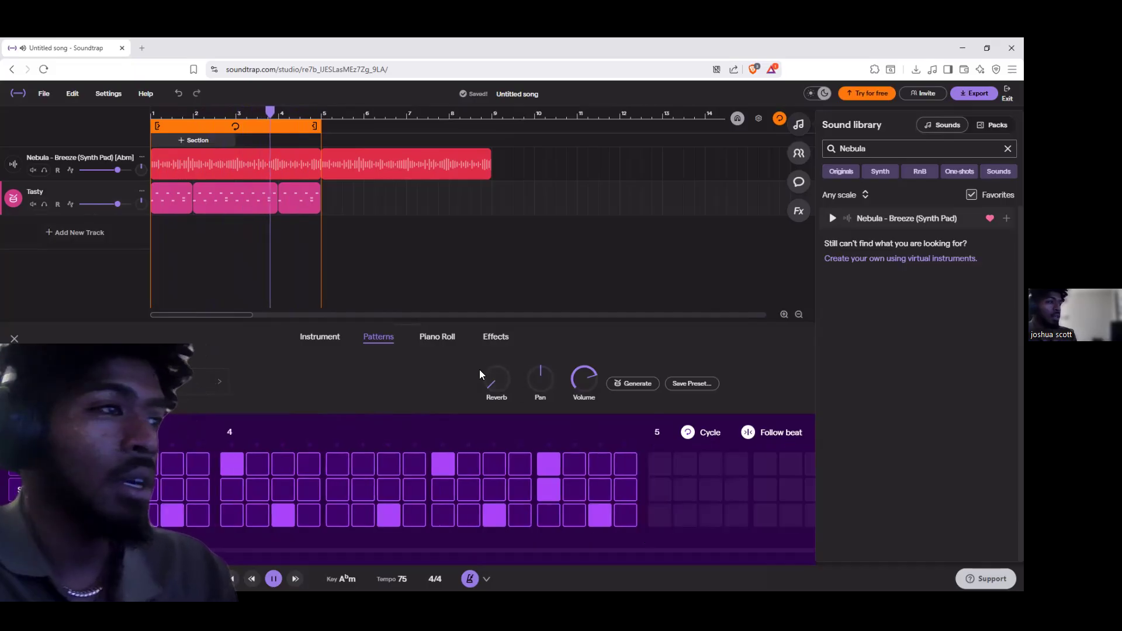
Open the effects library for the Nebula - Breeze (Synth Pad) track and enlarge its effects area
{"action": "left_click", "coordinate": [489, 341]}
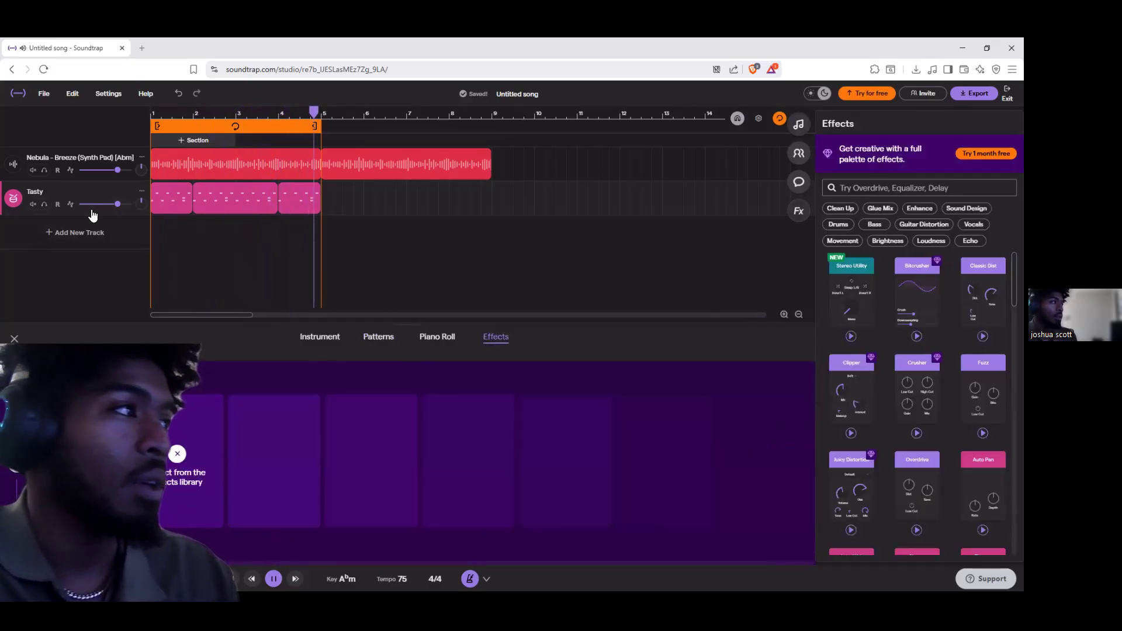
{"action": "left_click", "coordinate": [67, 160]}
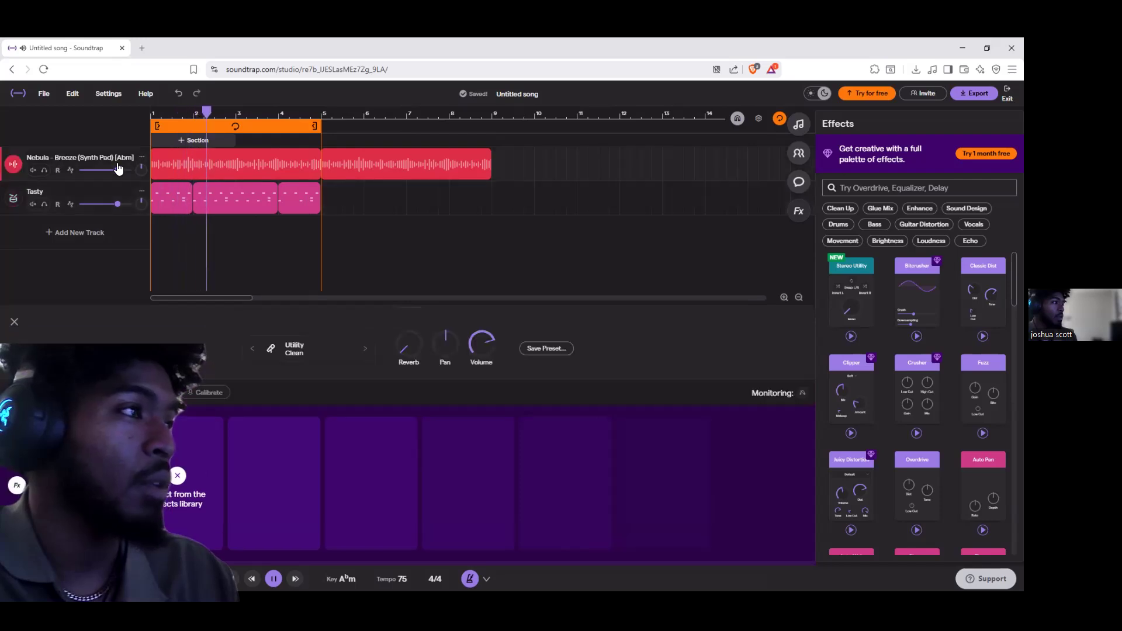
{"action": "left_click", "coordinate": [188, 163]}
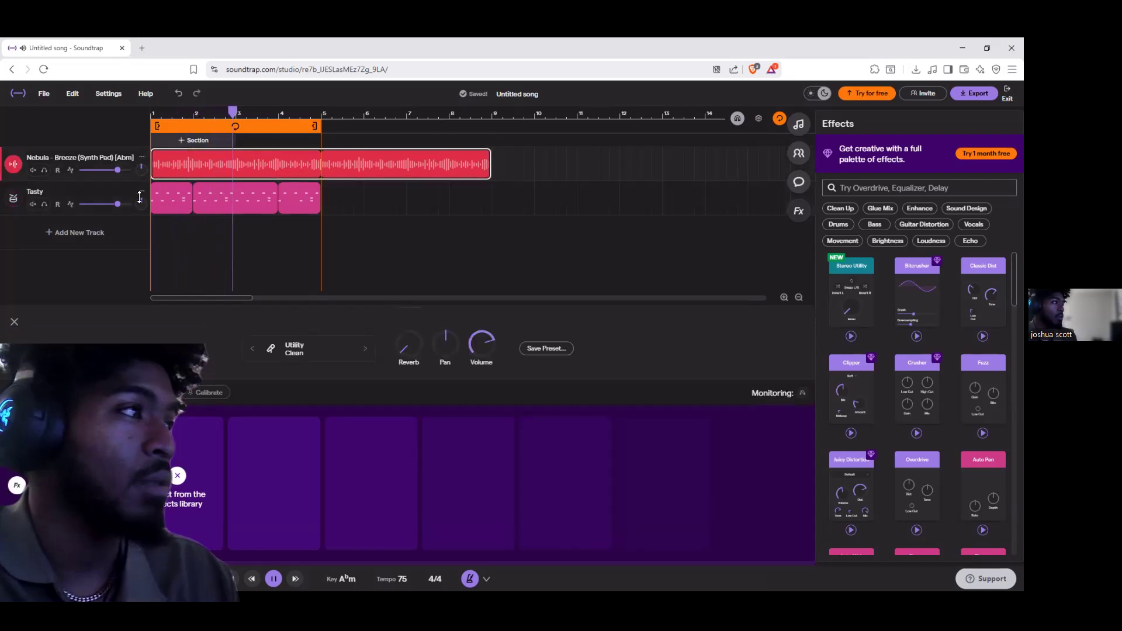
{"action": "left_click", "coordinate": [174, 505]}
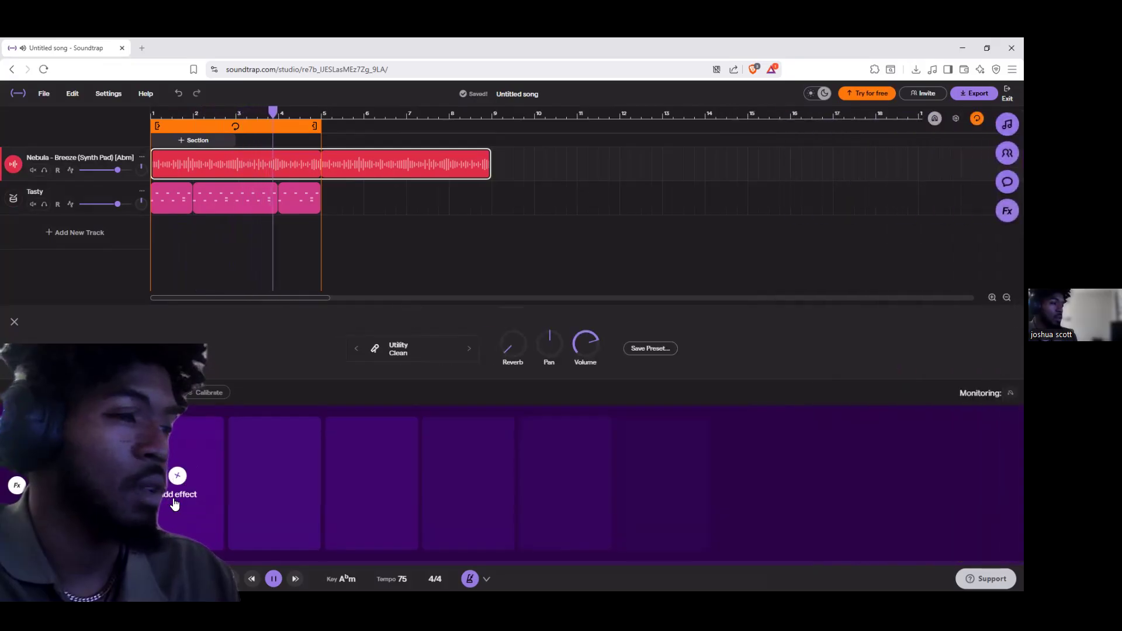
{"action": "left_click", "coordinate": [174, 504]}
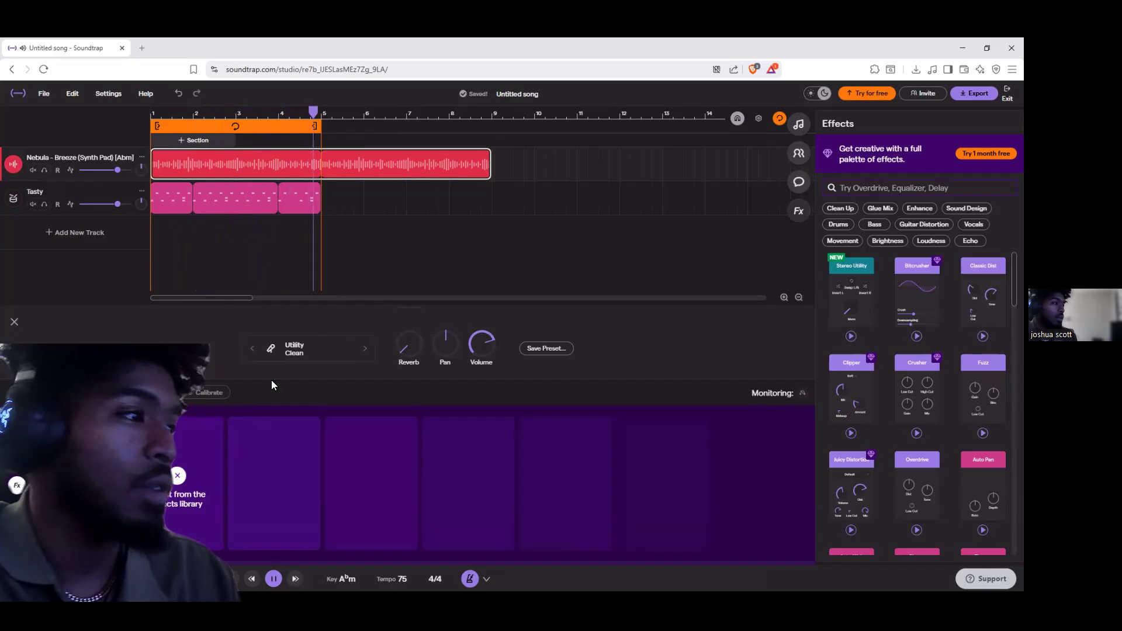
{"action": "left_click_drag", "start_coordinate": [279, 308], "coordinate": [290, 186]}
{"action": "left_click_drag", "start_coordinate": [290, 195], "coordinate": [290, 197]}
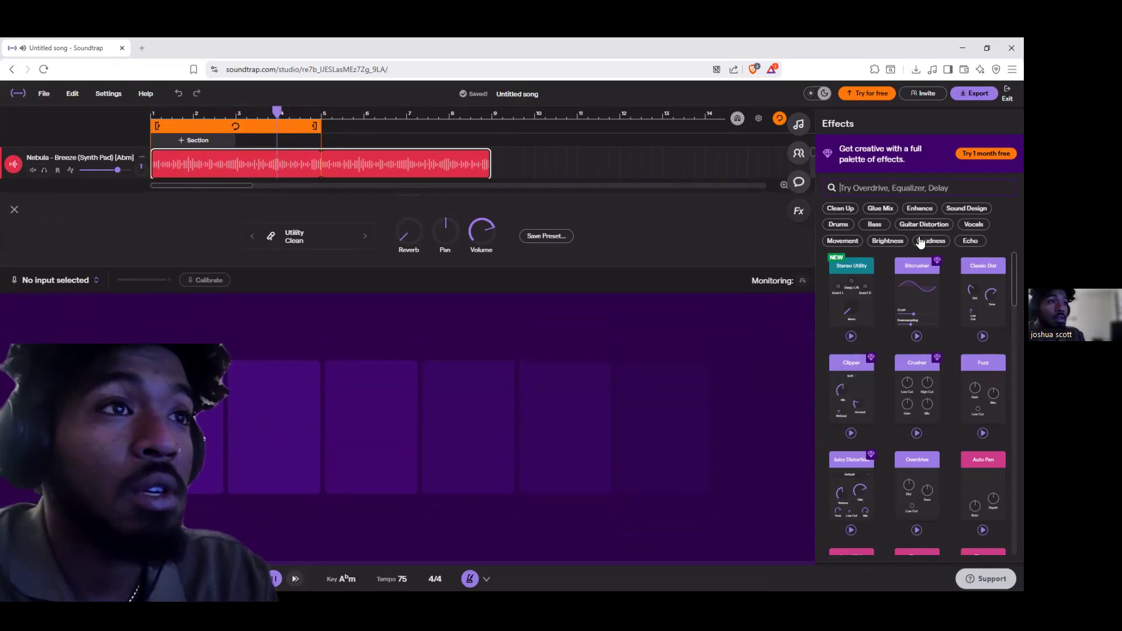
Filter the effects library to Echo effects, add Delay to the Nebula - Breeze (Synth Pad) track and adjust its knobs
{"action": "left_click", "coordinate": [970, 241]}
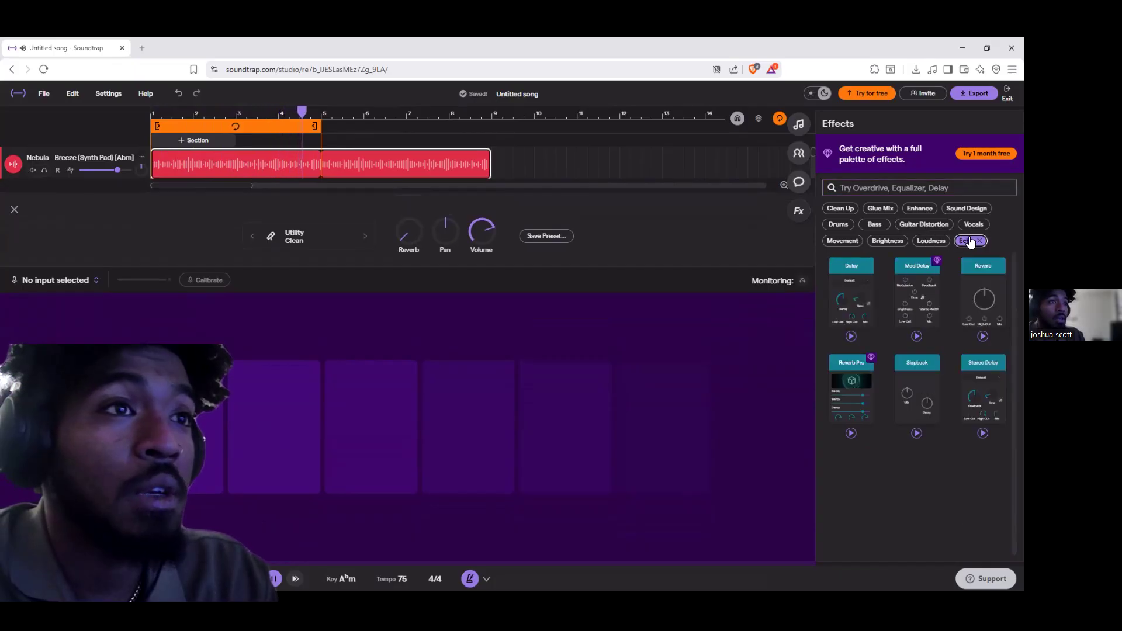
{"action": "left_click_drag", "start_coordinate": [832, 289], "coordinate": [207, 436]}
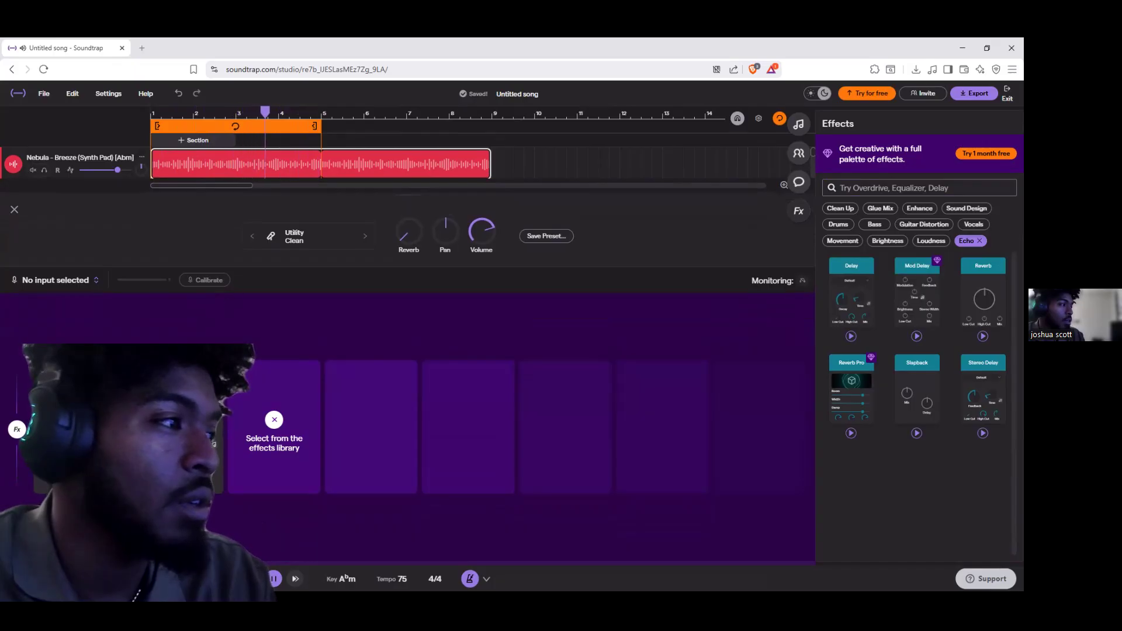
{"action": "left_click_drag", "start_coordinate": [190, 436], "coordinate": [190, 418]}
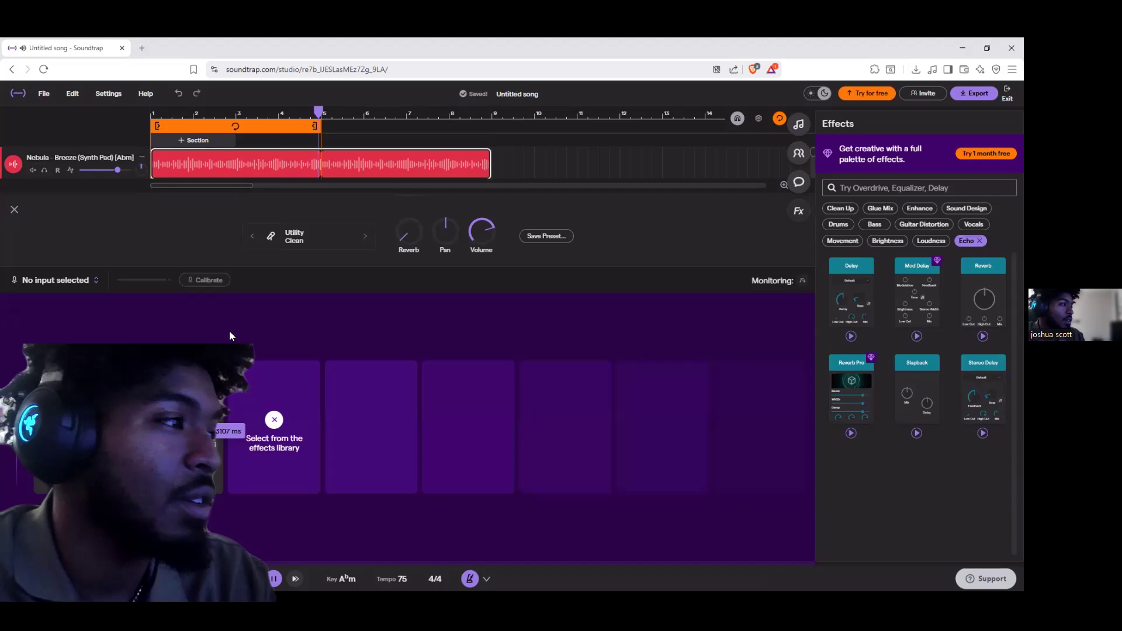
{"action": "left_click_drag", "start_coordinate": [229, 331], "coordinate": [223, 404]}
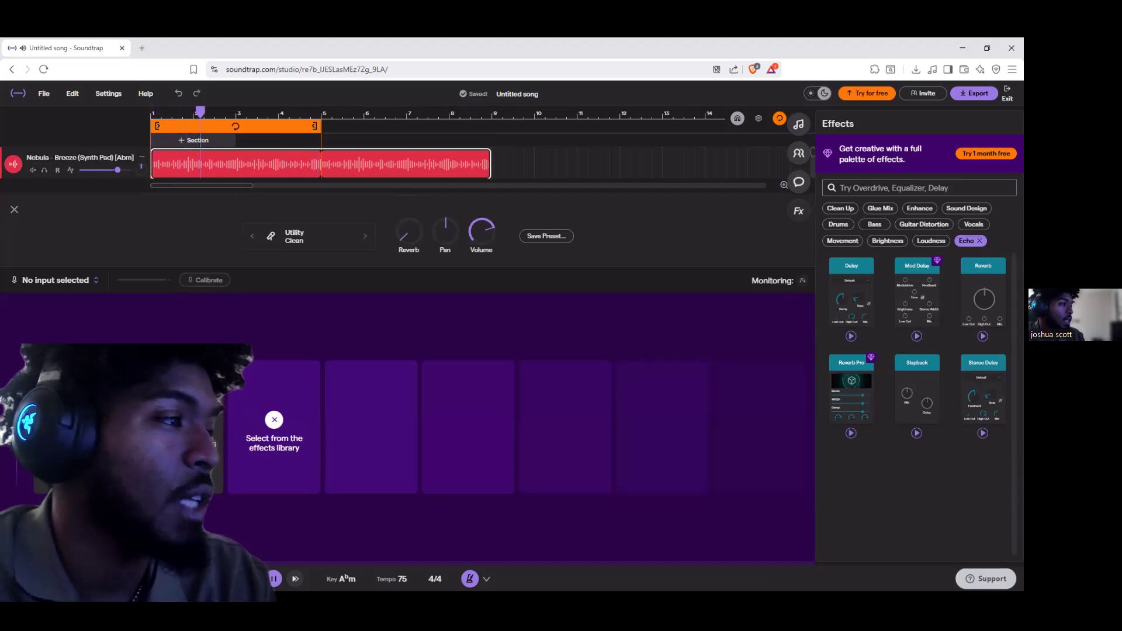
Add a Bright Synth track and create an empty one-bar region at bar 1 for piano-roll editing
{"action": "left_click_drag", "start_coordinate": [317, 196], "coordinate": [295, 496]}
{"action": "left_click", "coordinate": [100, 233]}
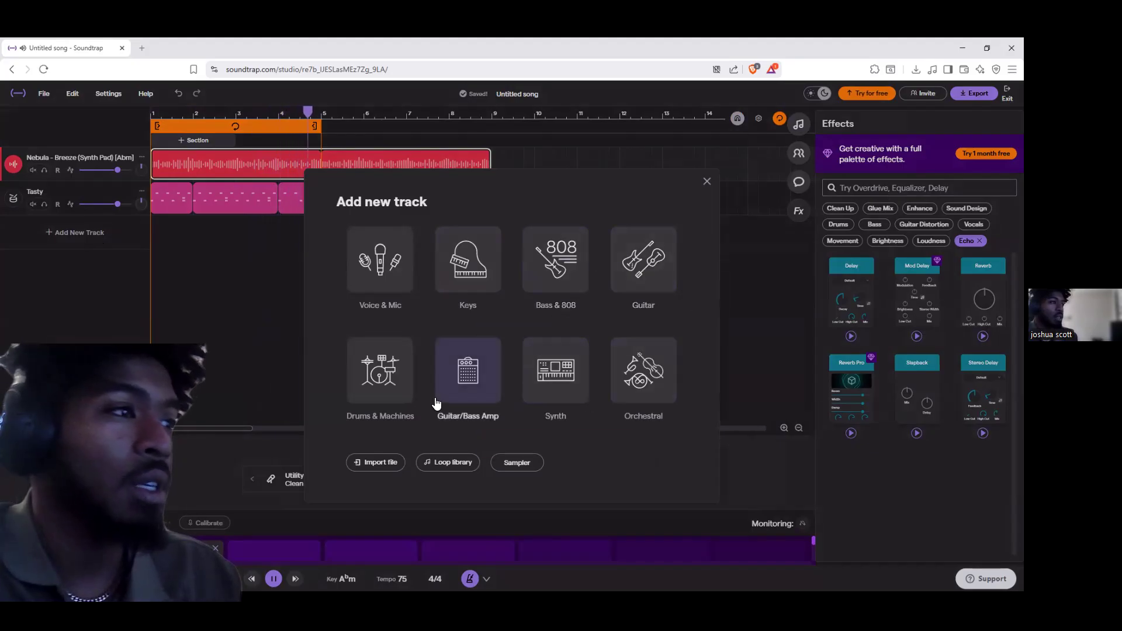
{"action": "left_click", "coordinate": [550, 385]}
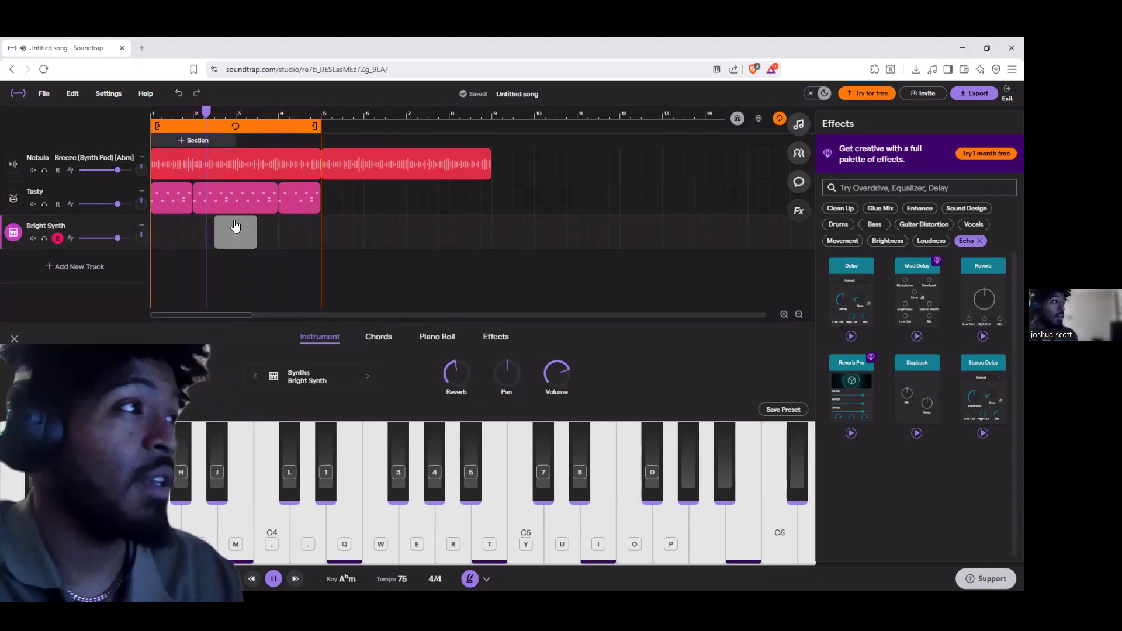
{"action": "key", "text": "space"}
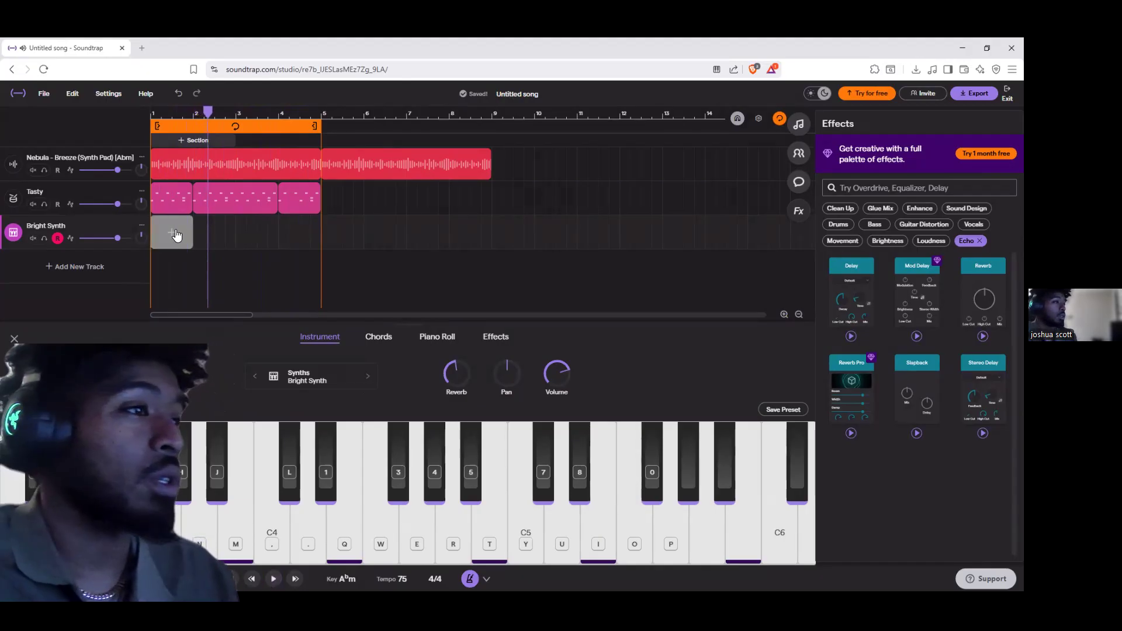
{"action": "left_click", "coordinate": [171, 232]}
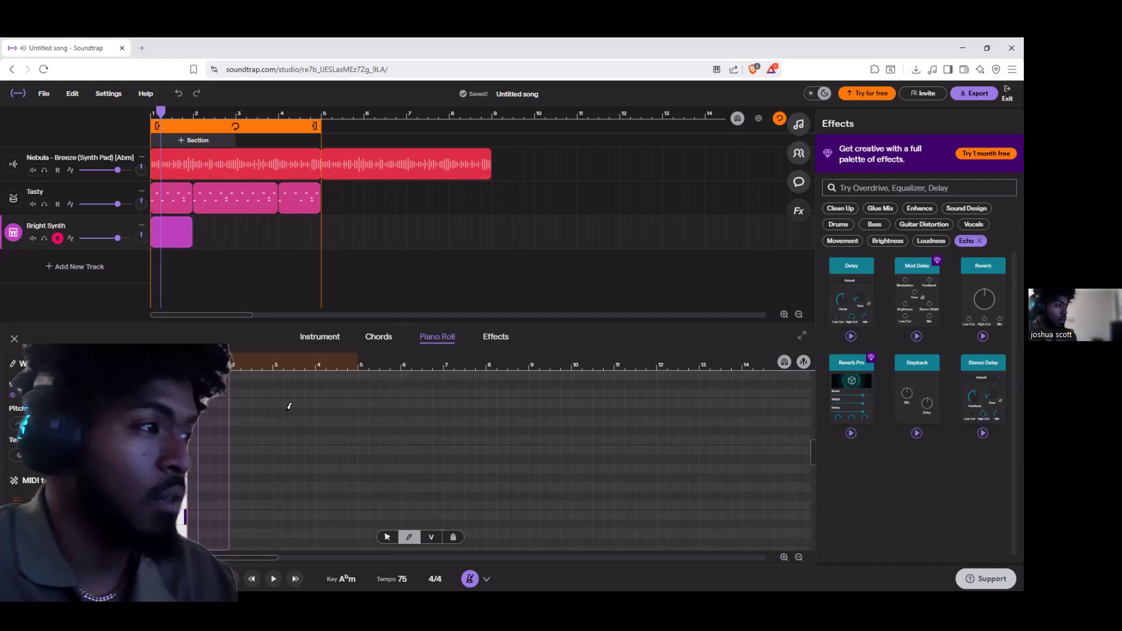
{"action": "scroll", "coordinate": [477, 459], "scroll_direction": "down", "scroll_amount": 2}
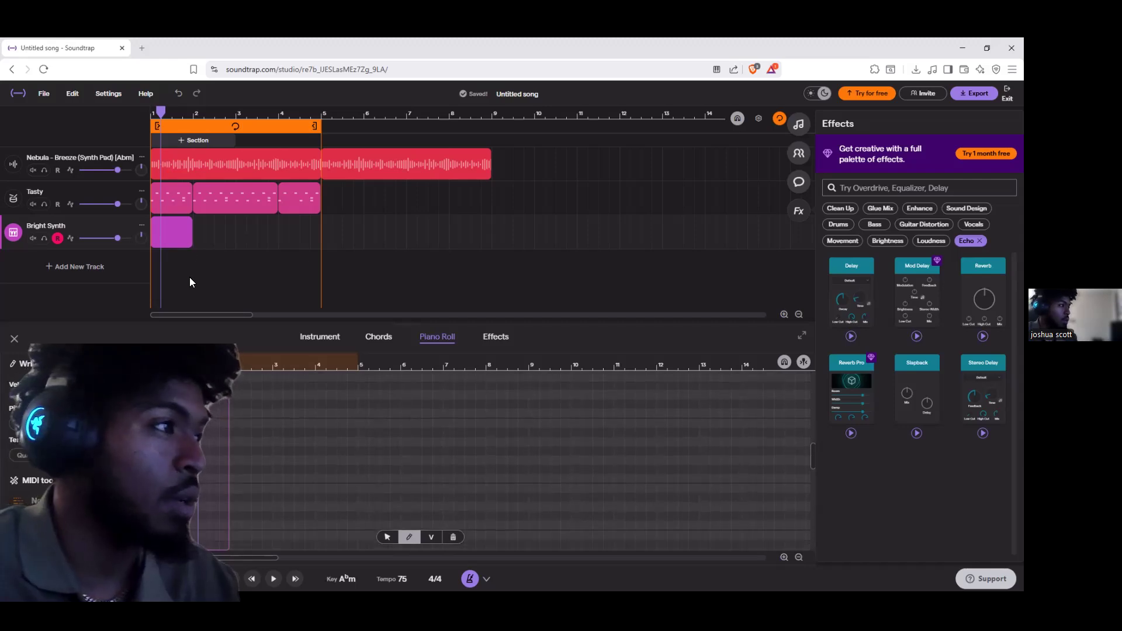
Place a trial note in the Bright Synth region and look at the track's chord and instrument views
{"action": "right_click", "coordinate": [169, 234]}
{"action": "left_click", "coordinate": [163, 226]}
{"action": "right_click", "coordinate": [169, 235]}
{"action": "left_click", "coordinate": [167, 232]}
{"action": "double_click", "coordinate": [166, 240]}
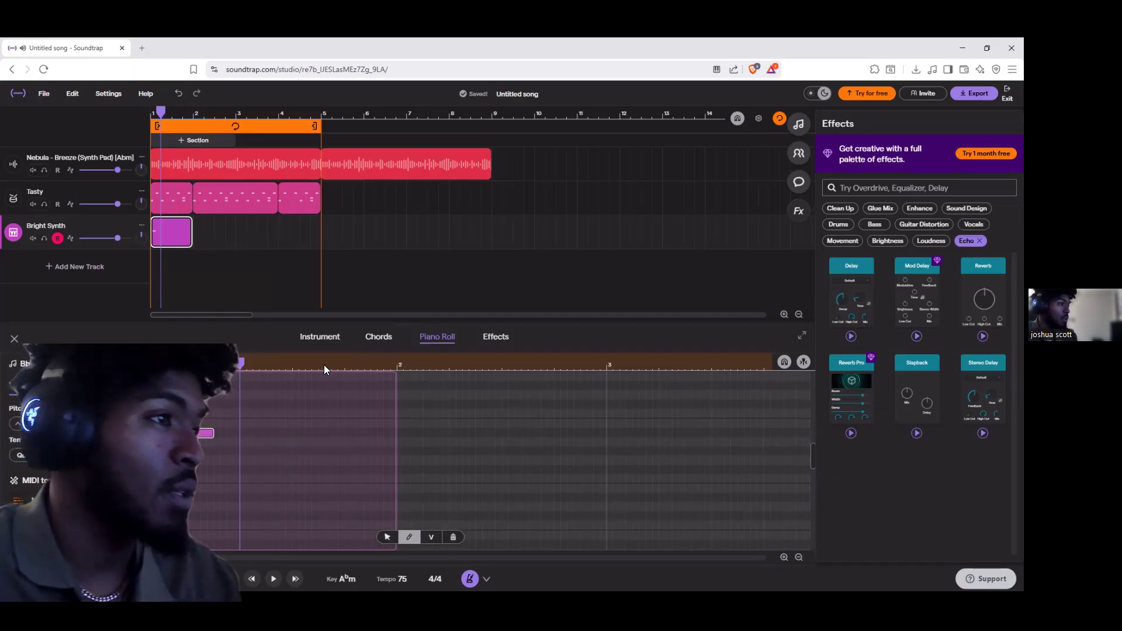
{"action": "left_click", "coordinate": [381, 339]}
{"action": "left_click", "coordinate": [332, 342]}
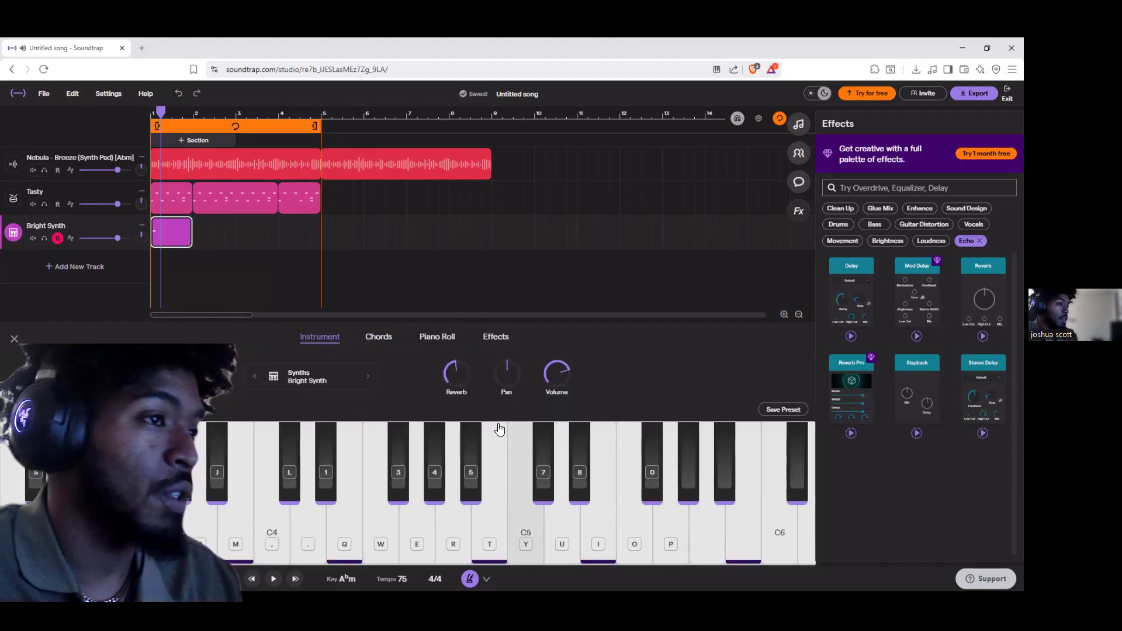
{"action": "left_click", "coordinate": [439, 339]}
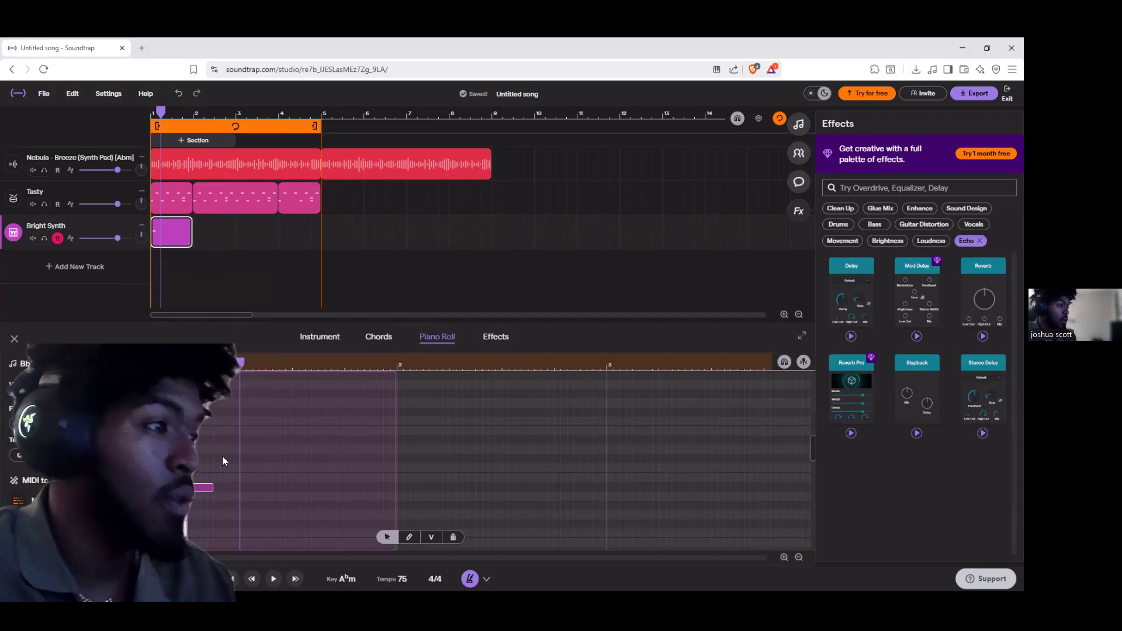
Try several notes at the start of the Bright Synth region, remove them all and extend the empty region to four bars
{"action": "left_click", "coordinate": [409, 539]}
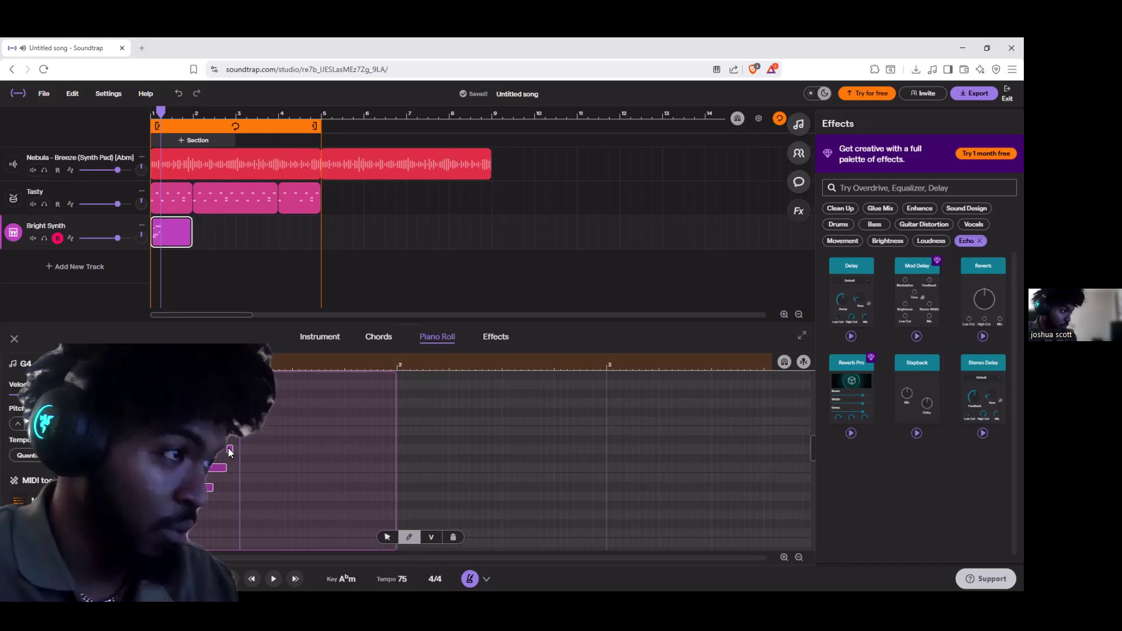
{"action": "left_click_drag", "start_coordinate": [228, 449], "coordinate": [221, 411]}
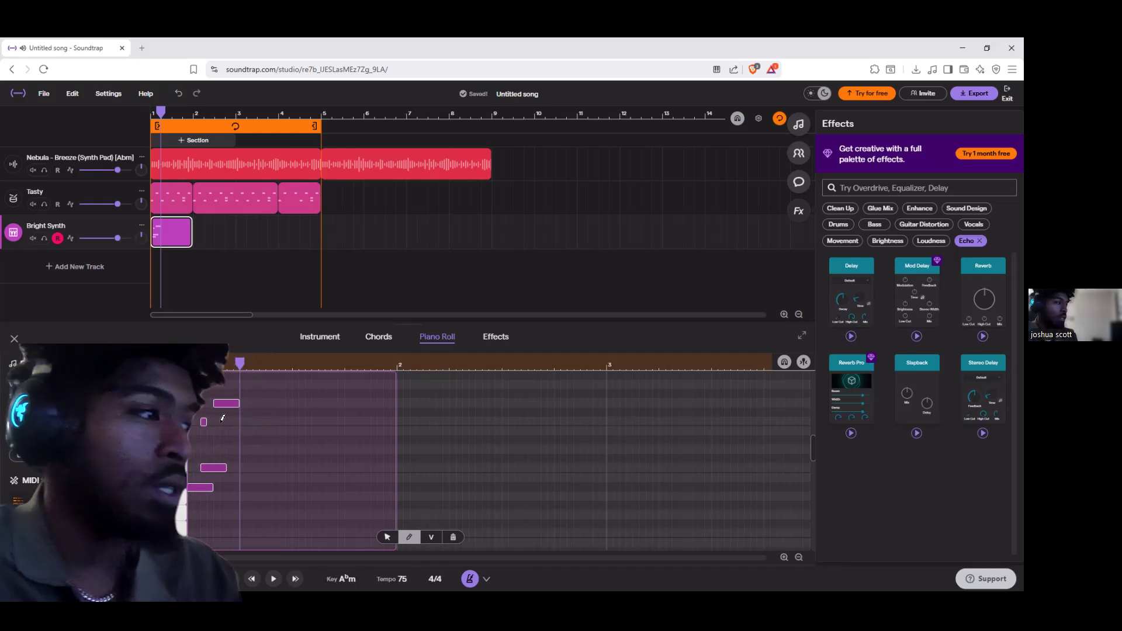
{"action": "left_click", "coordinate": [220, 407]}
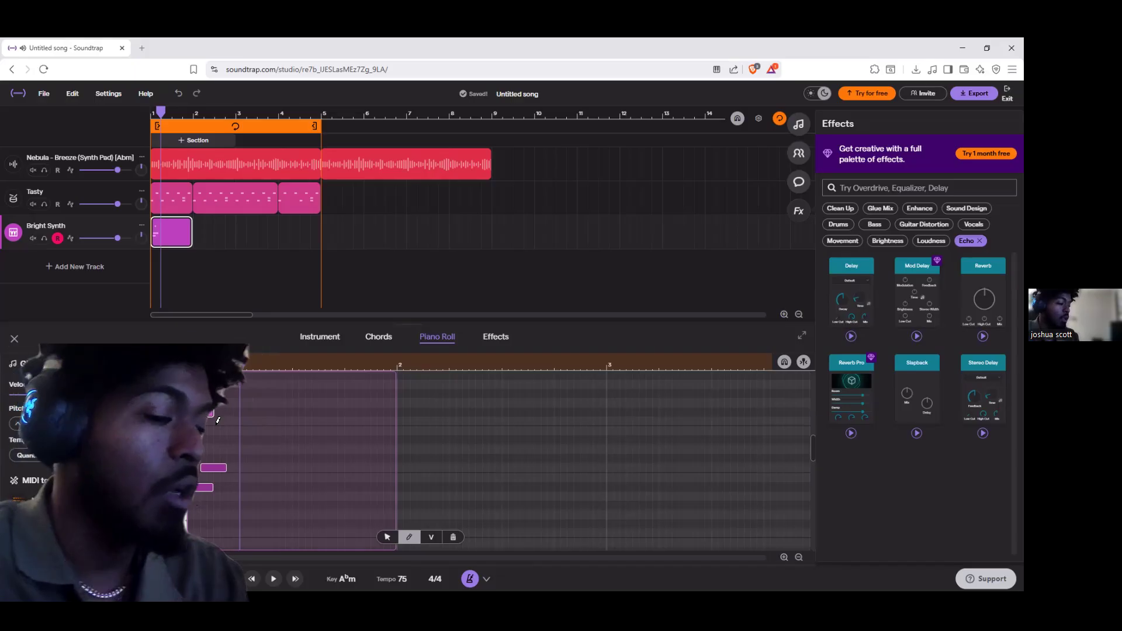
{"action": "double_click", "coordinate": [206, 469]}
{"action": "double_click", "coordinate": [202, 489]}
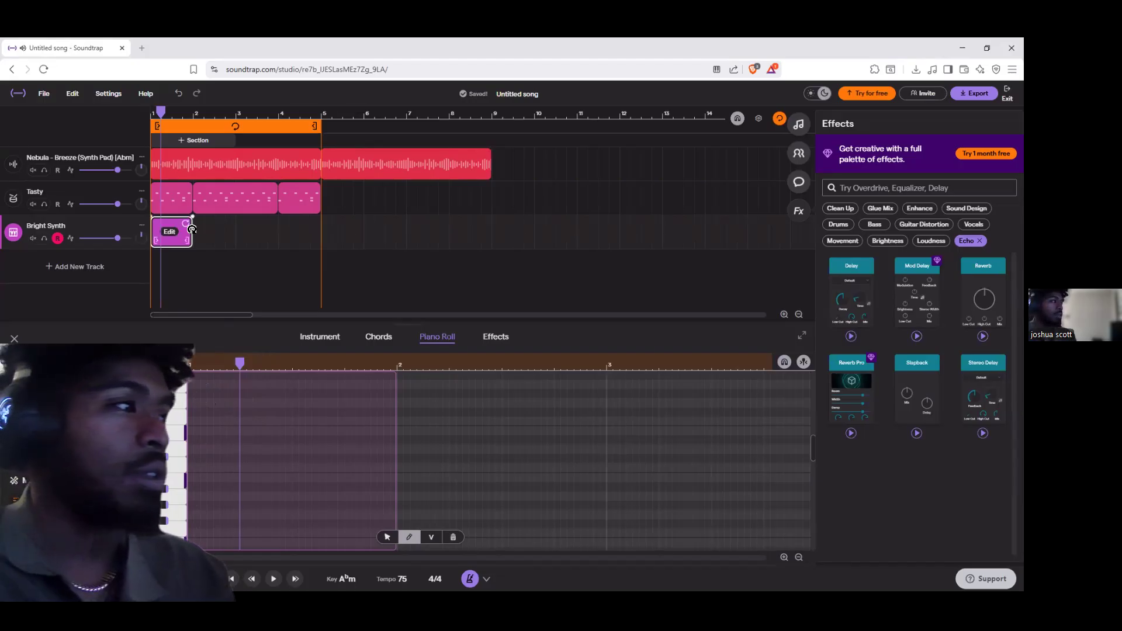
{"action": "left_click_drag", "start_coordinate": [192, 231], "coordinate": [285, 234]}
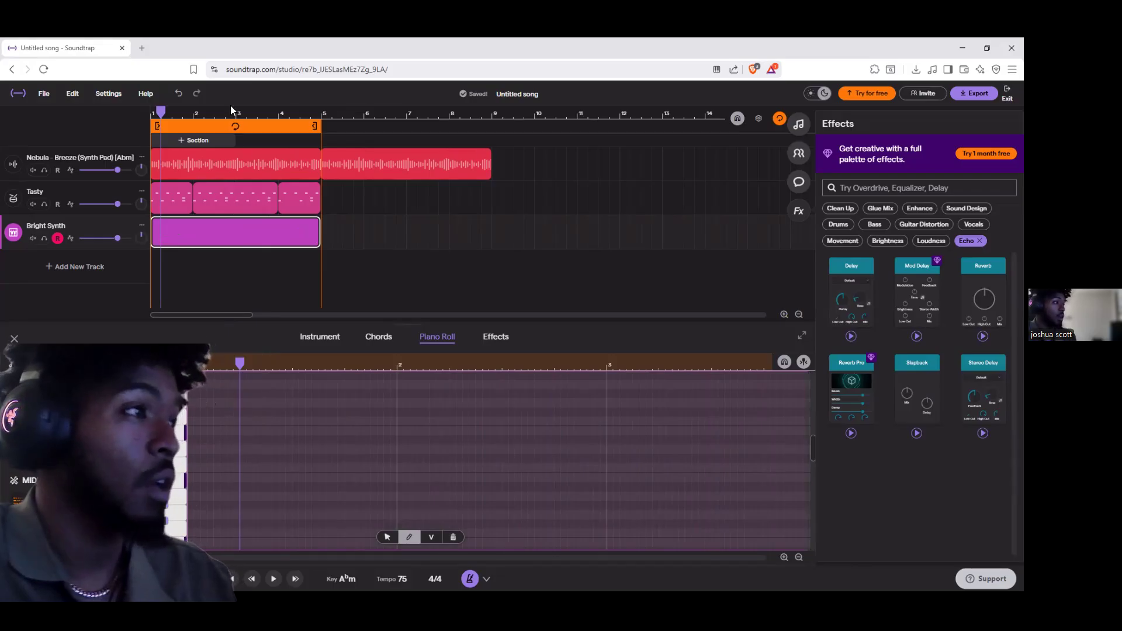
Play the loop while soloing the Nebula - Breeze, Tasty and Bright Synth tracks in turn
{"action": "left_click", "coordinate": [64, 163]}
{"action": "left_click", "coordinate": [45, 171]}
{"action": "key", "text": "space"}
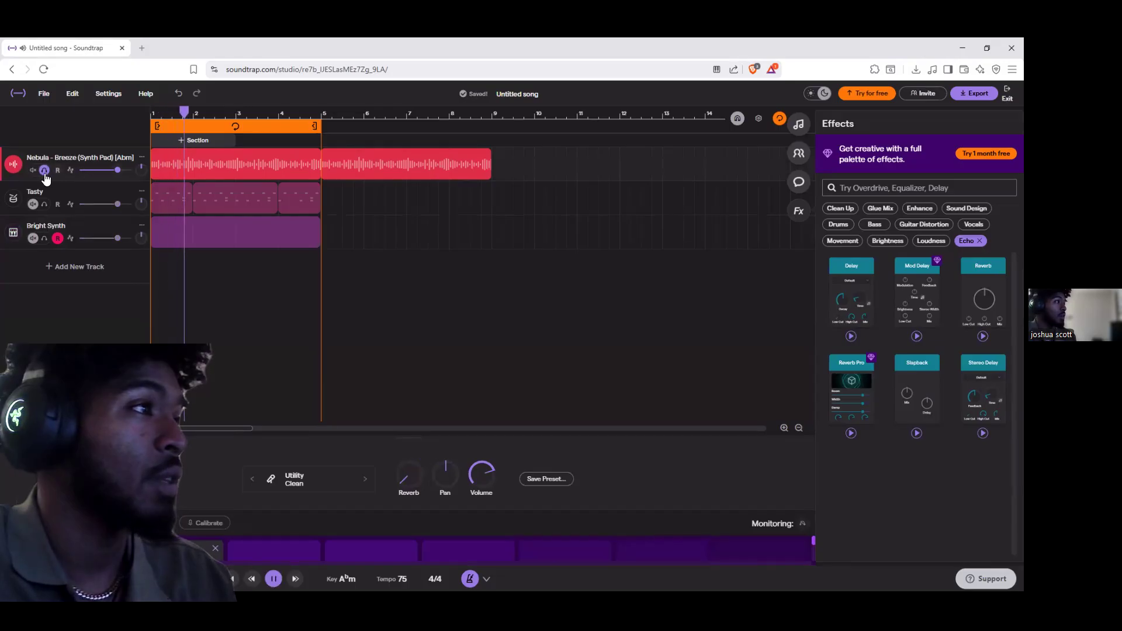
{"action": "left_click", "coordinate": [45, 205]}
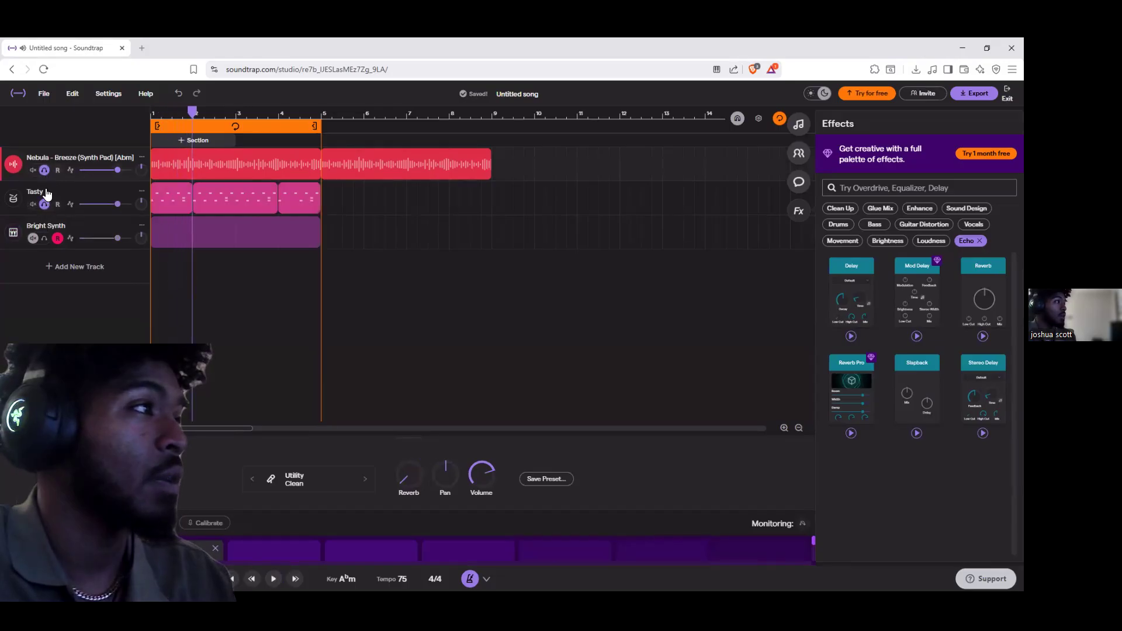
{"action": "left_click", "coordinate": [44, 170]}
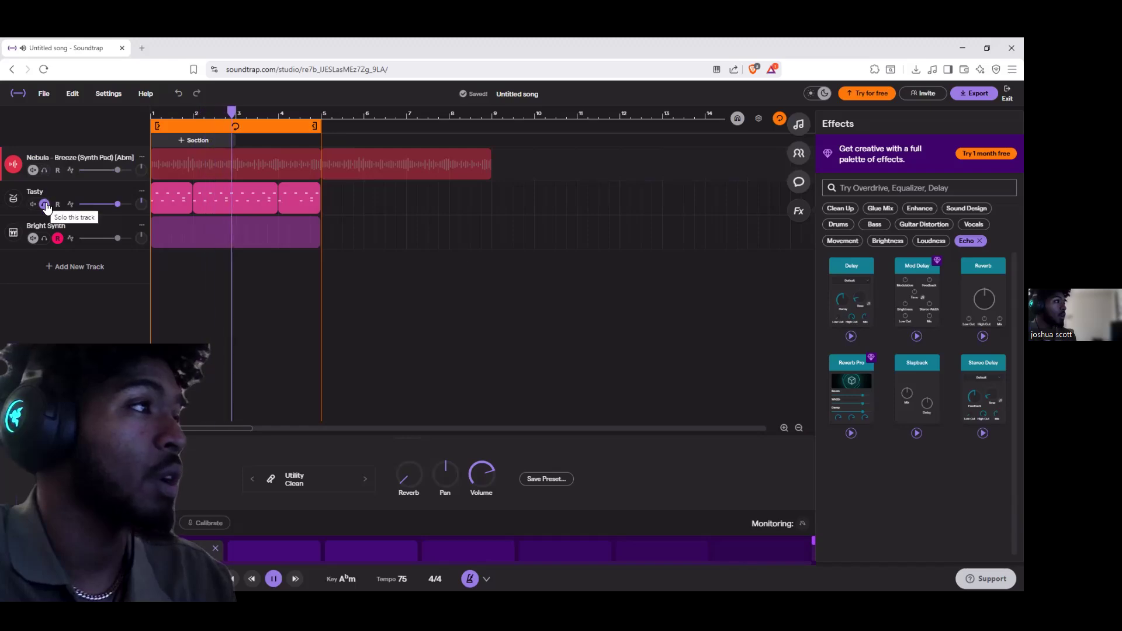
{"action": "left_click", "coordinate": [45, 205]}
{"action": "left_click", "coordinate": [44, 239]}
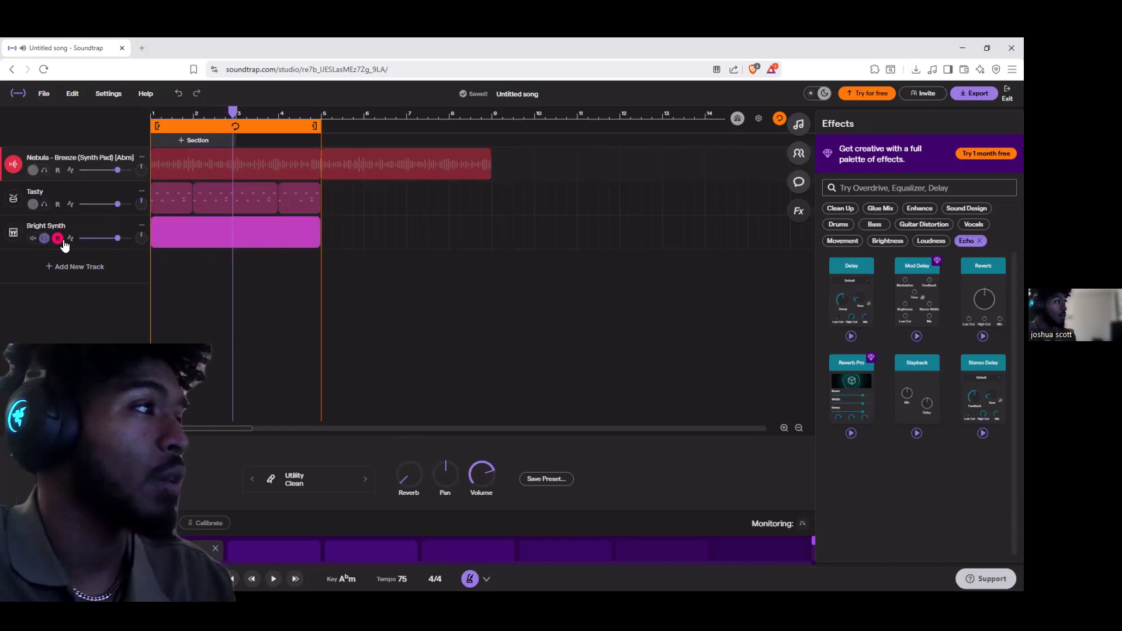
Place a note at the start of bar 1 in the Bright Synth region and unsolo the track
{"action": "left_click", "coordinate": [175, 233]}
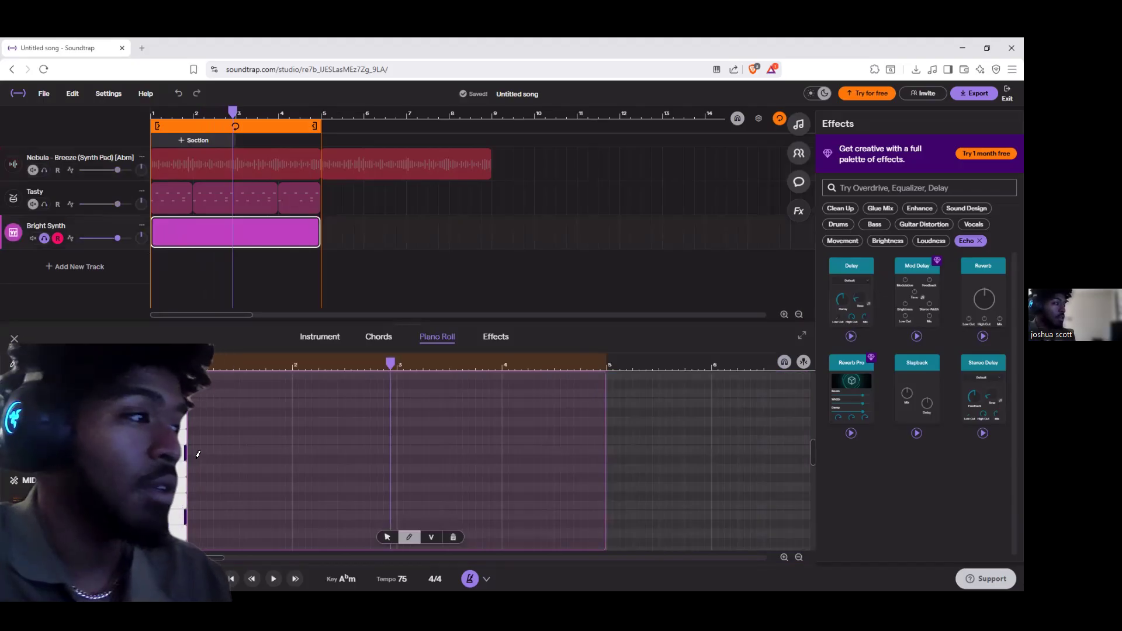
{"action": "left_click", "coordinate": [195, 440]}
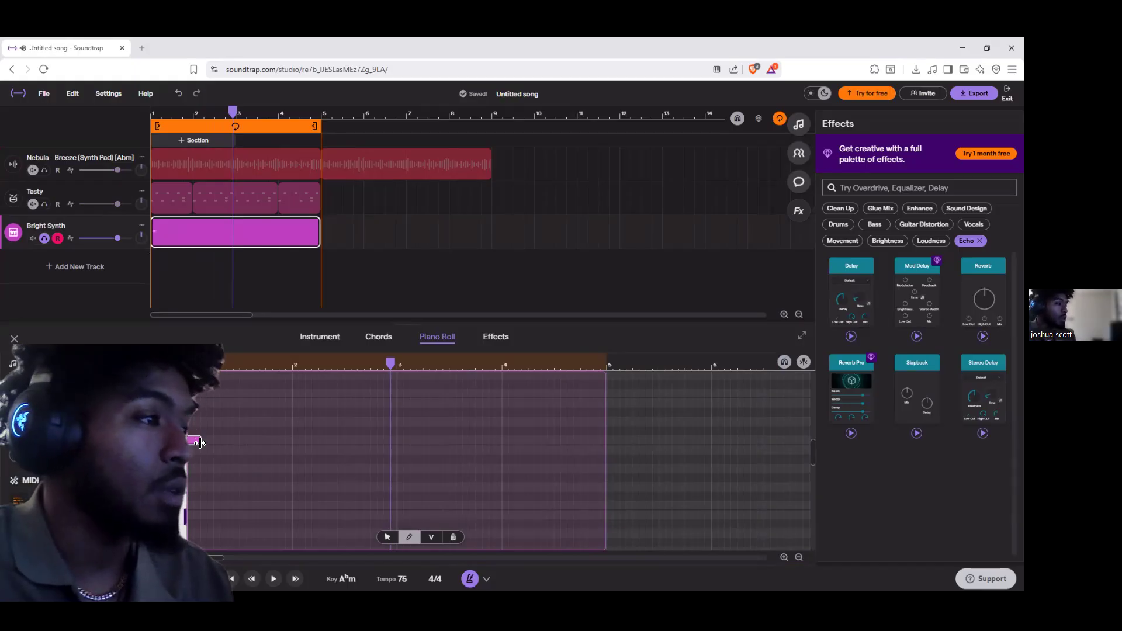
{"action": "left_click", "coordinate": [46, 239]}
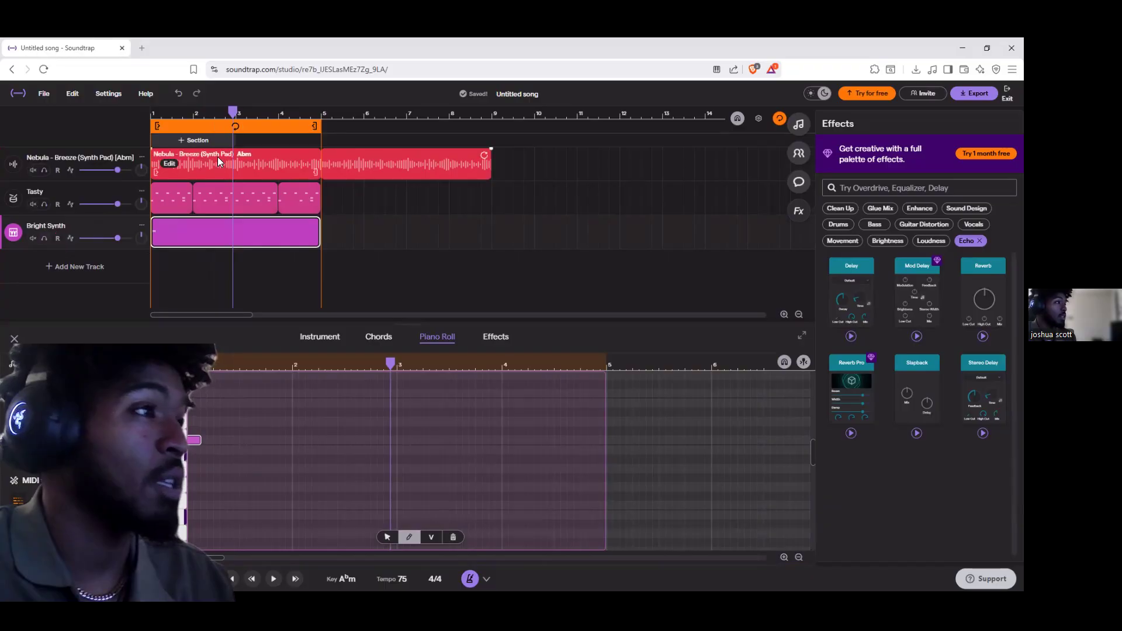
Play from the start with a second, higher note added in the middle of bar 1, and delete both notes
{"action": "left_click_drag", "start_coordinate": [234, 114], "coordinate": [130, 109]}
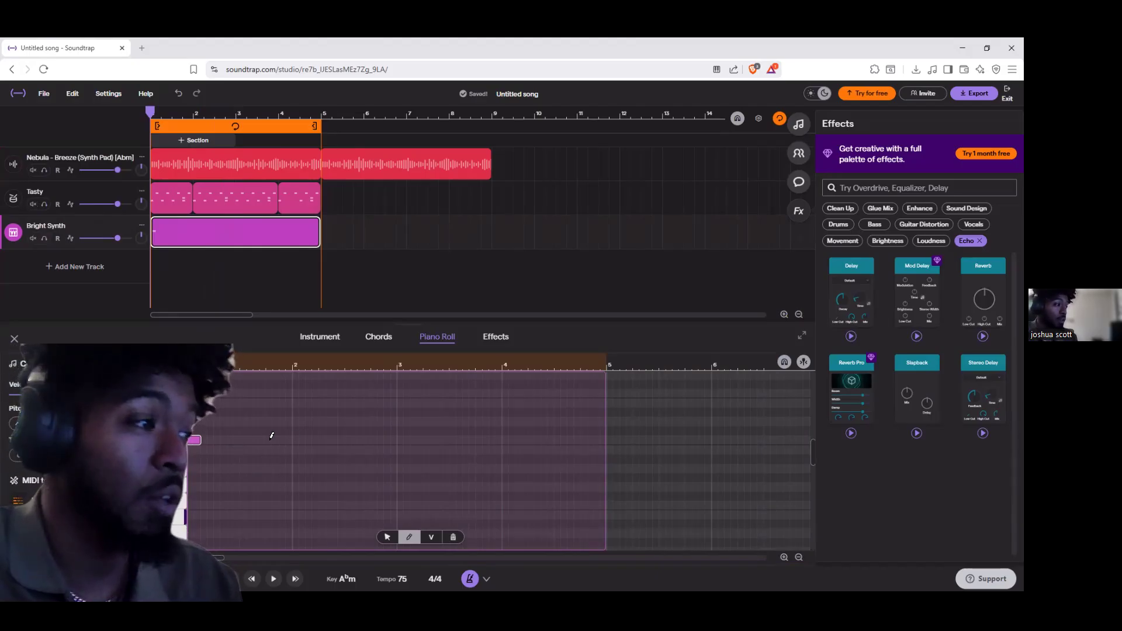
{"action": "left_click", "coordinate": [246, 422]}
{"action": "key", "text": "space"}
{"action": "key", "text": "space"}
{"action": "double_click", "coordinate": [243, 422]}
{"action": "double_click", "coordinate": [192, 441]}
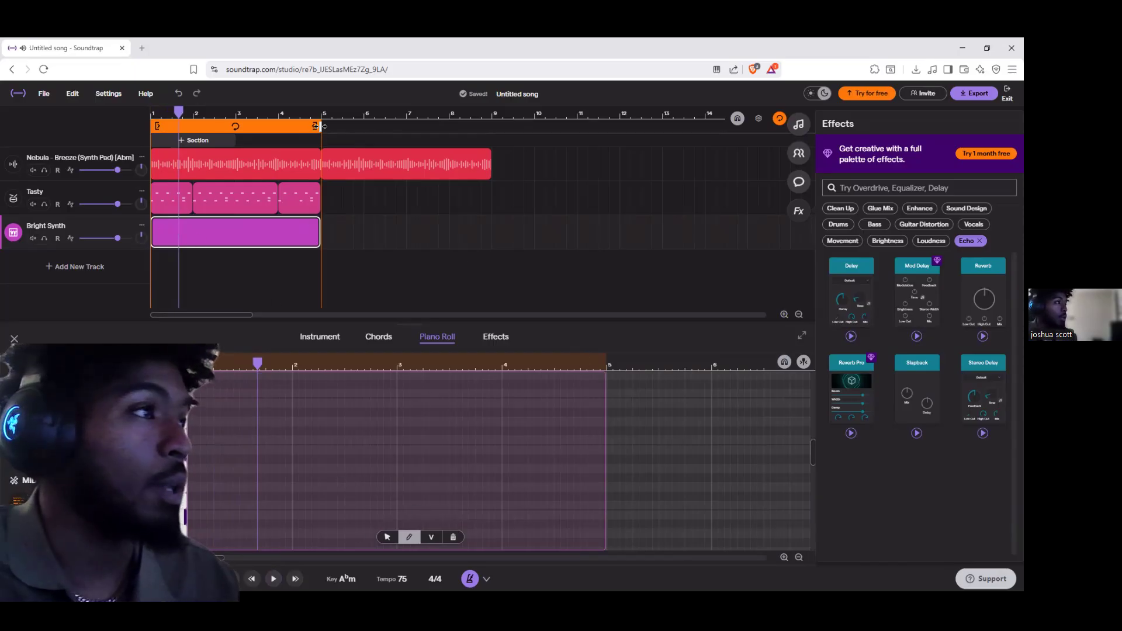
Place scattered notes in bars 1 and 2 of the Bright Synth region and play the beat from the start
{"action": "left_click", "coordinate": [236, 458]}
{"action": "left_click", "coordinate": [244, 431]}
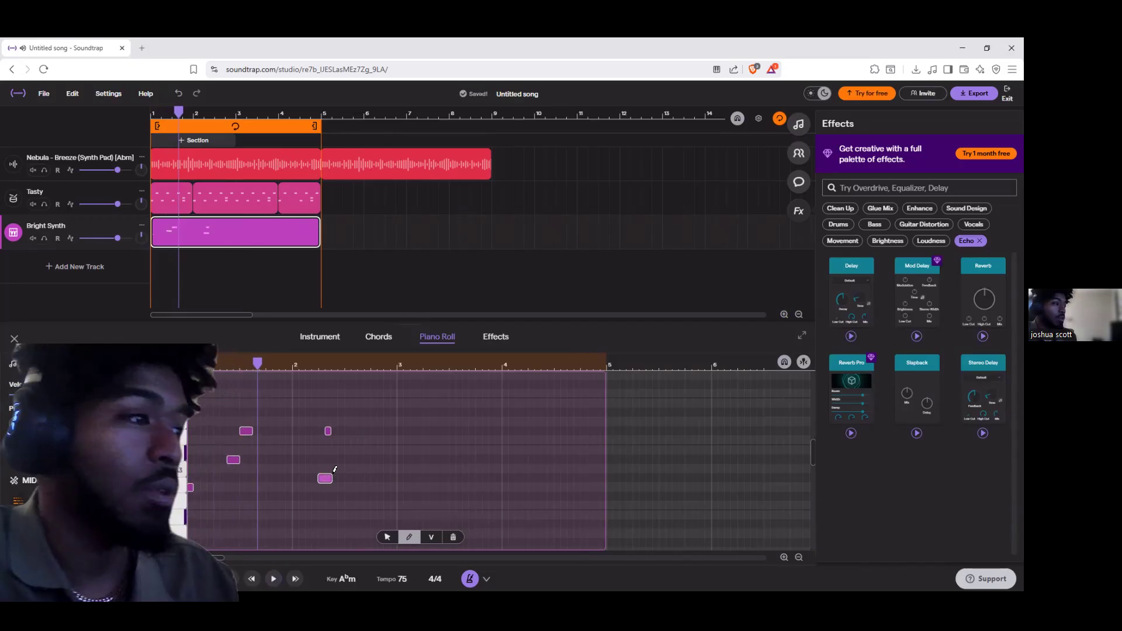
{"action": "key", "text": "space"}
{"action": "key", "text": "space"}
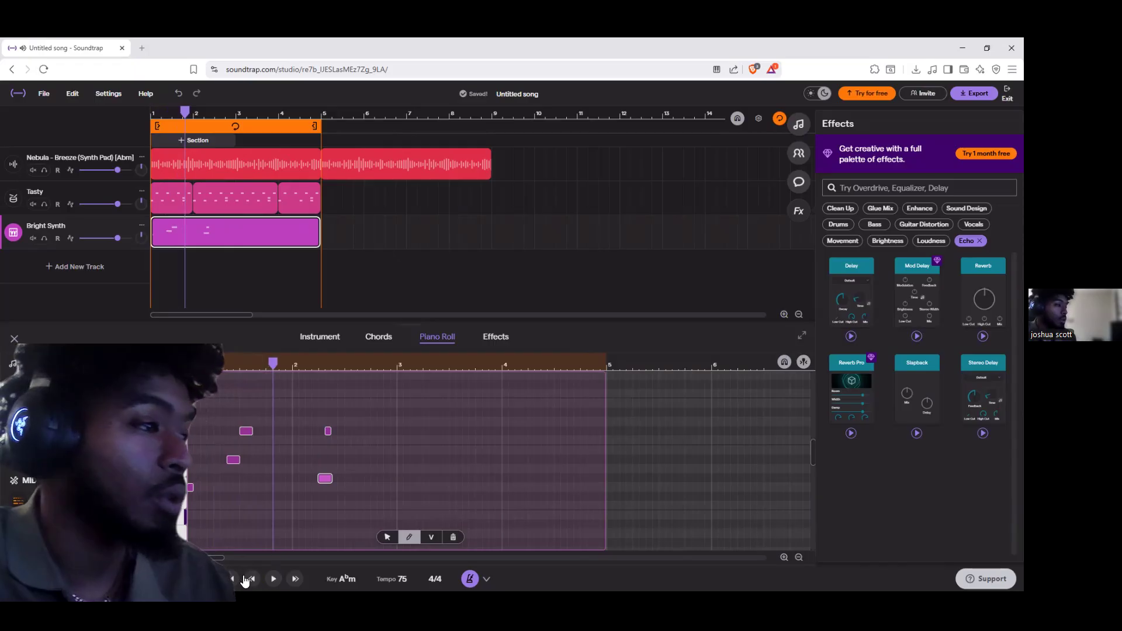
{"action": "left_click", "coordinate": [236, 581]}
{"action": "key", "text": "space"}
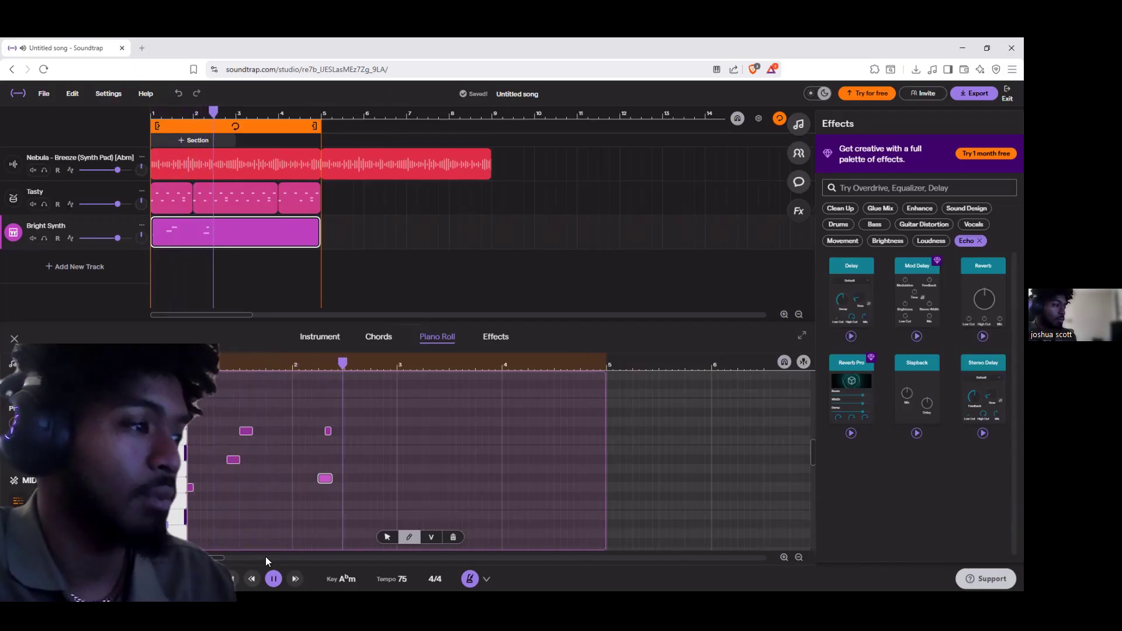
{"action": "key", "text": "space"}
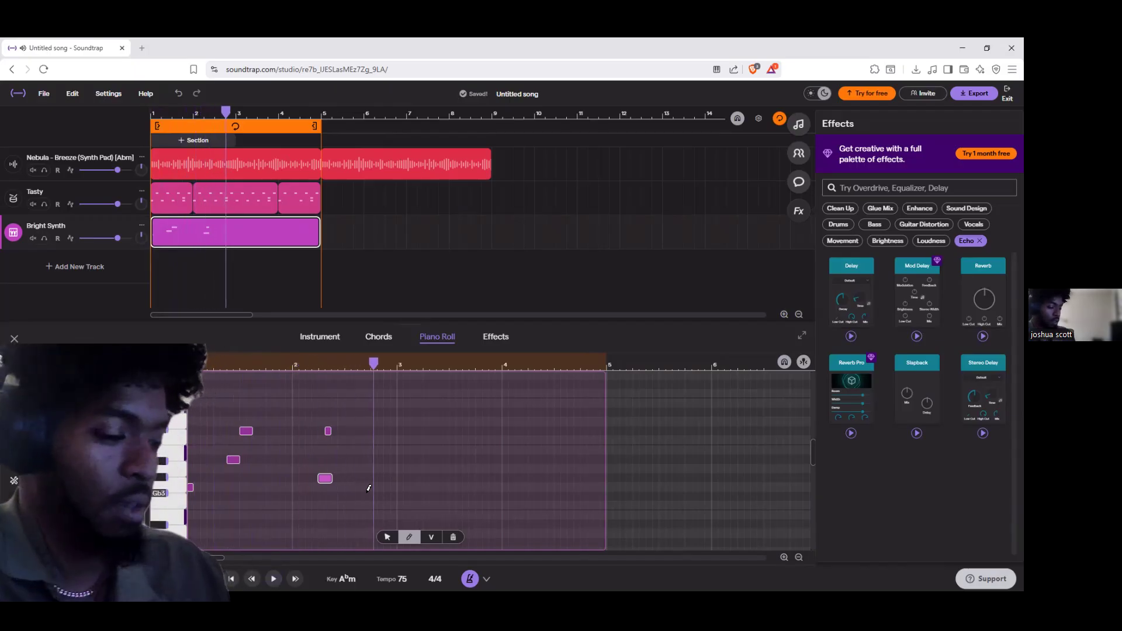
Select all the notes in the Bright Synth region and delete them
{"action": "left_click", "coordinate": [387, 537]}
{"action": "mouse_move", "coordinate": [375, 500]}
{"action": "left_mouse_down"}
{"action": "mouse_move", "coordinate": [234, 402]}
{"action": "mouse_move", "coordinate": [174, 399]}
{"action": "left_mouse_up"}
{"action": "left_click", "coordinate": [368, 482]}
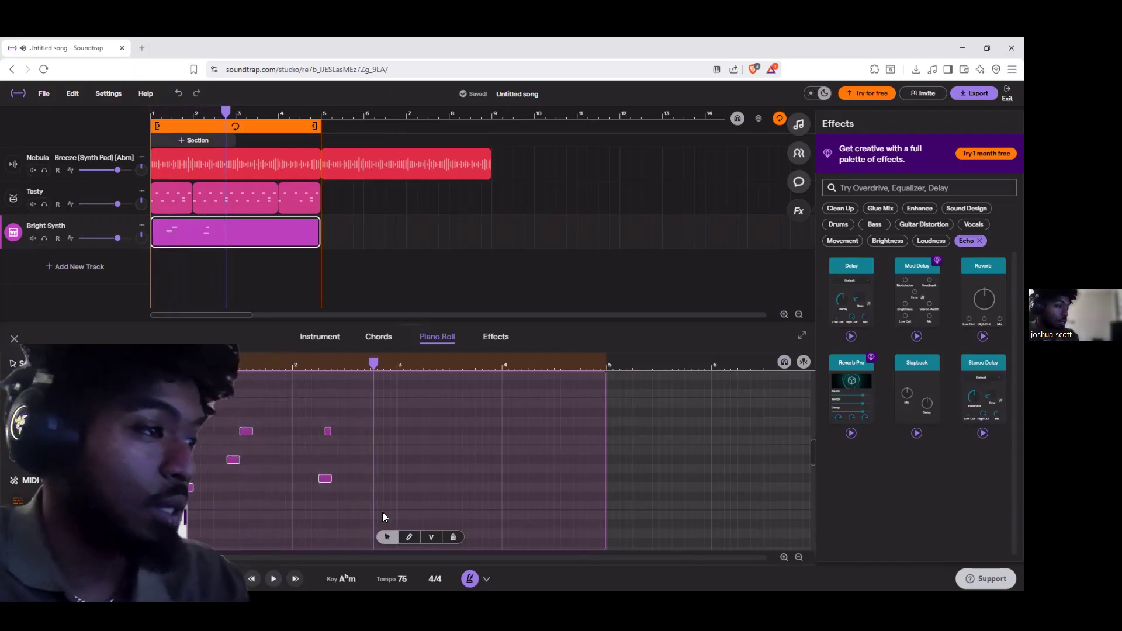
{"action": "left_click", "coordinate": [385, 448]}
{"action": "left_click_drag", "start_coordinate": [369, 414], "coordinate": [195, 523]}
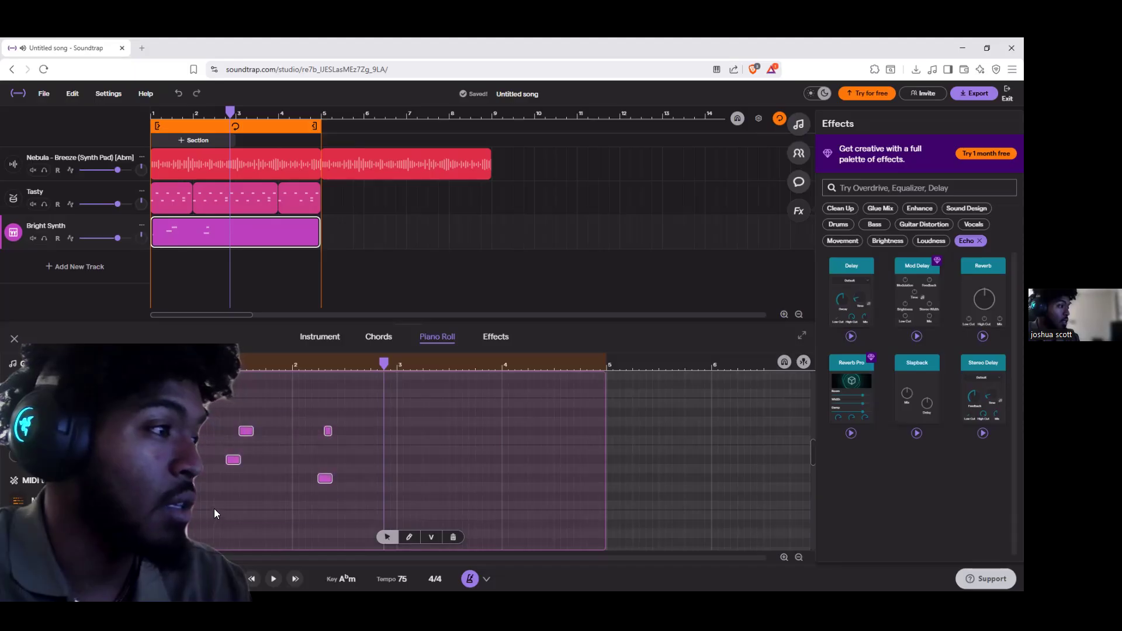
{"action": "key", "text": "Delete"}
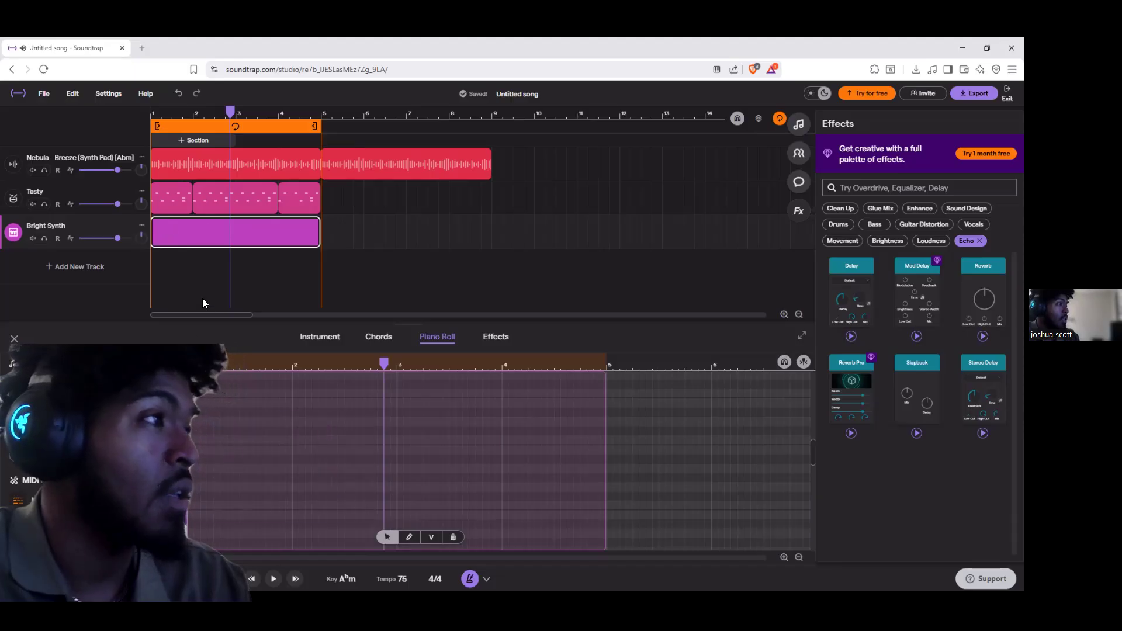
Delete the Bright Synth track and add a Keys track with the Grand Piano instrument
{"action": "left_click", "coordinate": [142, 225]}
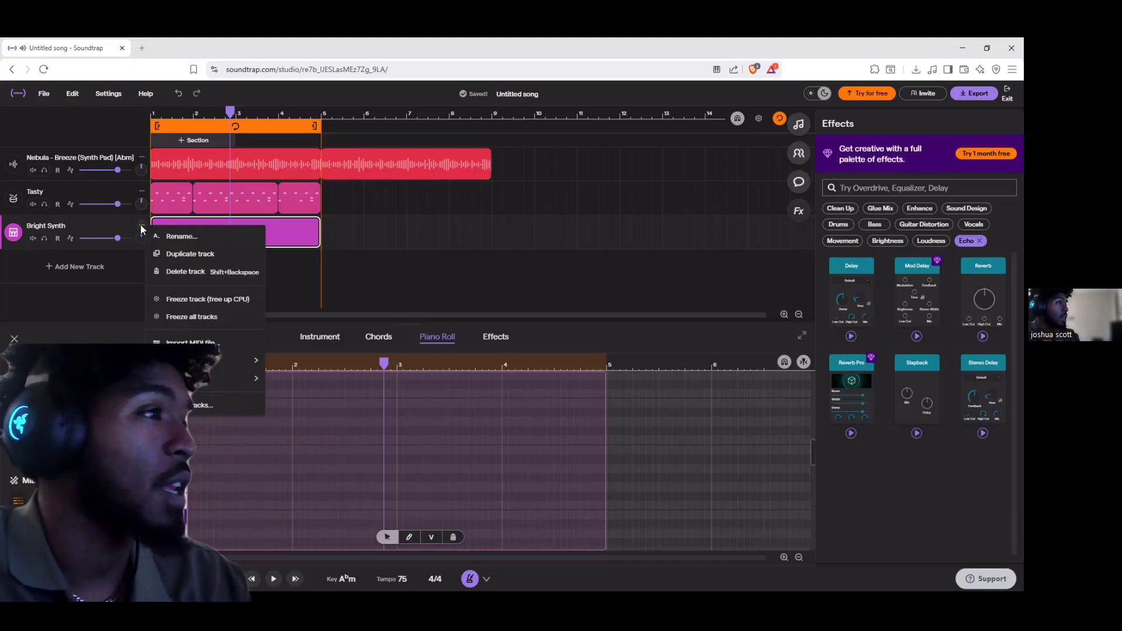
{"action": "left_click", "coordinate": [207, 273]}
{"action": "left_click", "coordinate": [90, 235]}
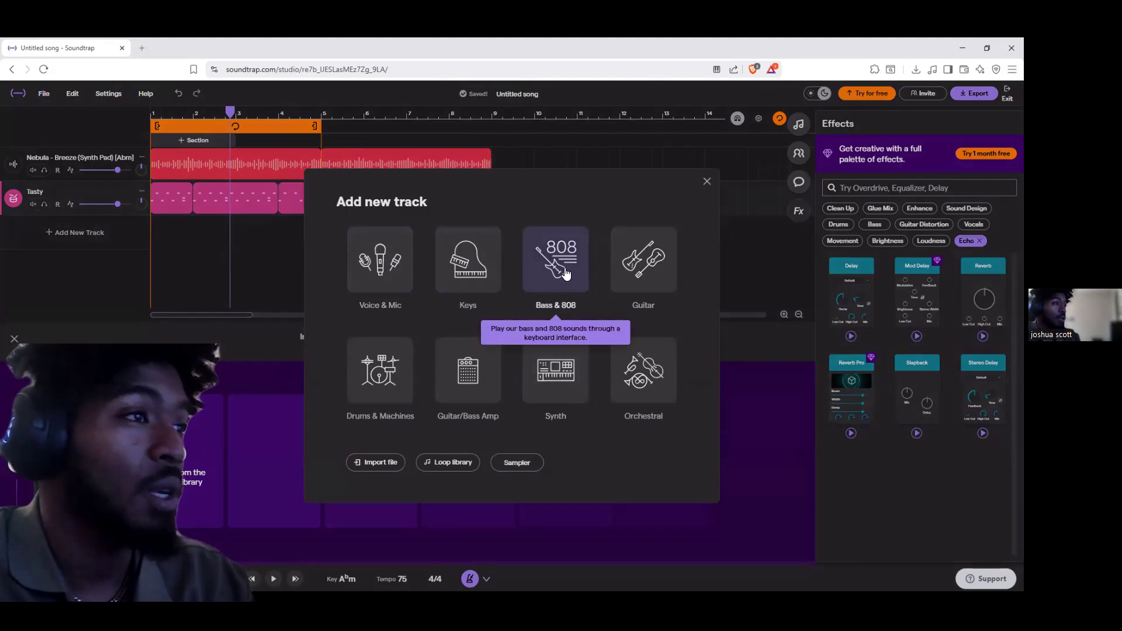
{"action": "left_click", "coordinate": [471, 260]}
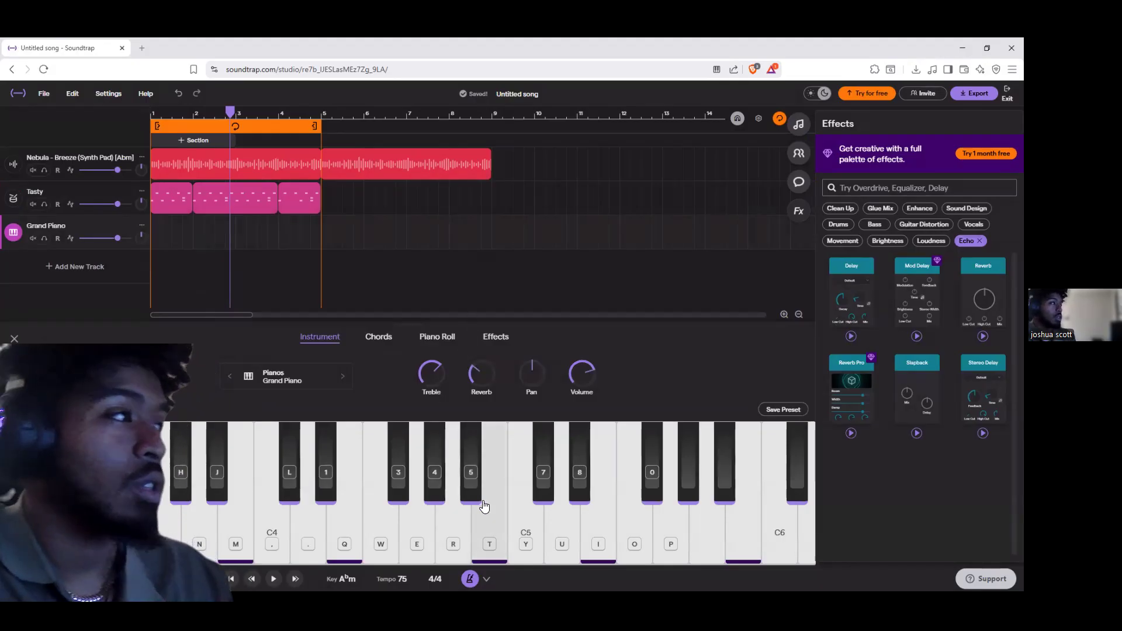
Try out a few Grand Piano notes and record a four-bar take of chords from the start of bar 1
{"action": "left_click", "coordinate": [504, 529]}
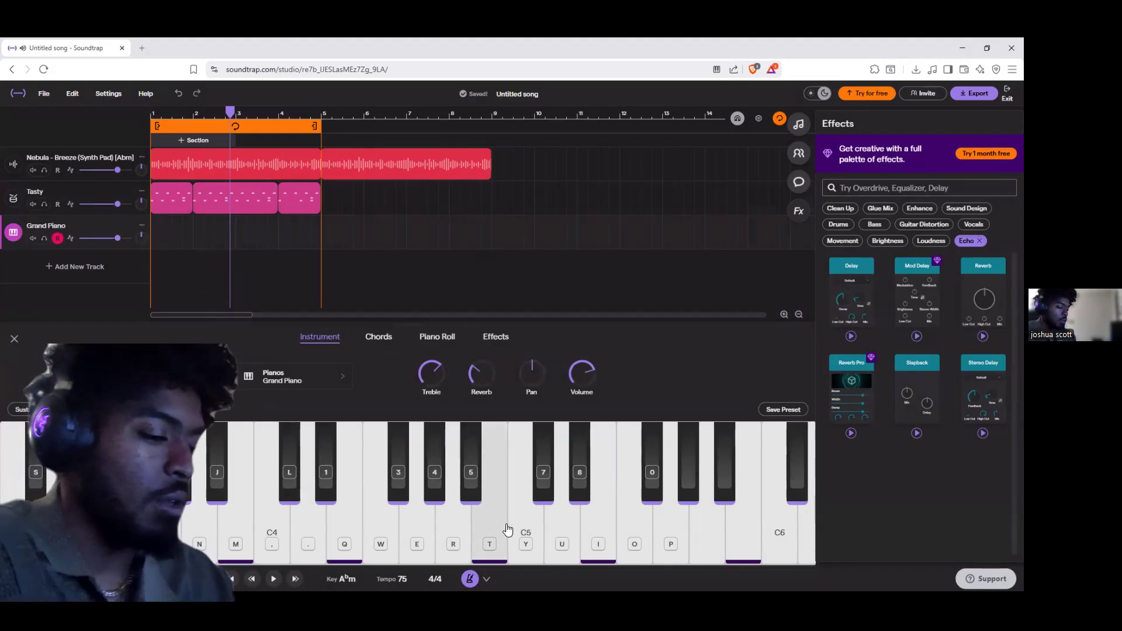
{"action": "key", "text": "j"}
{"action": "key", "text": "l"}
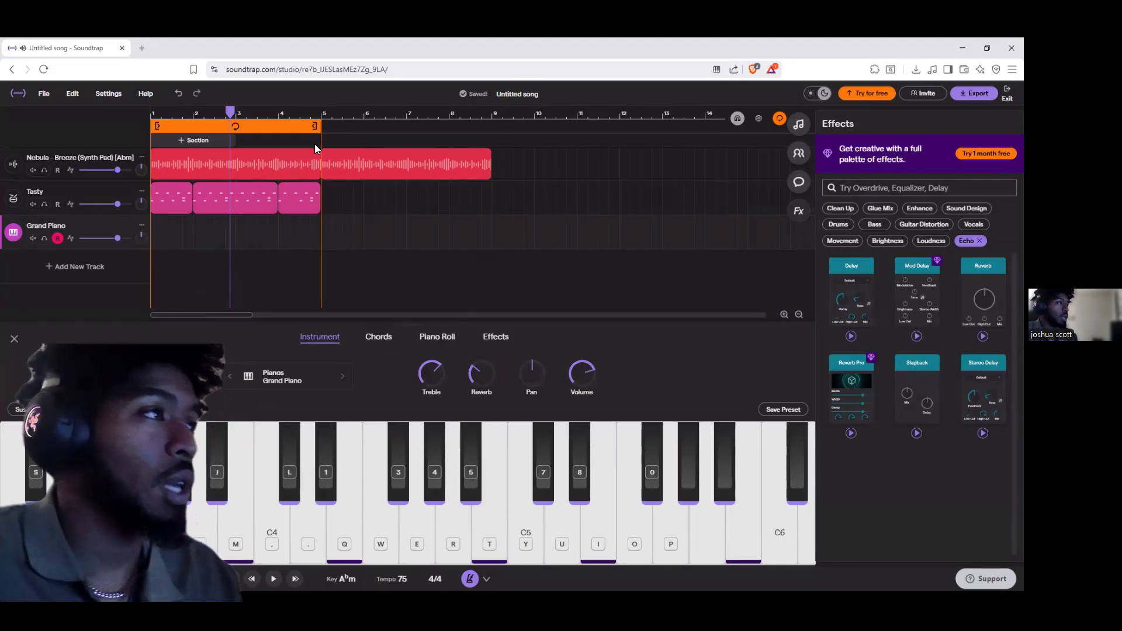
{"action": "left_click_drag", "start_coordinate": [231, 117], "coordinate": [129, 118]}
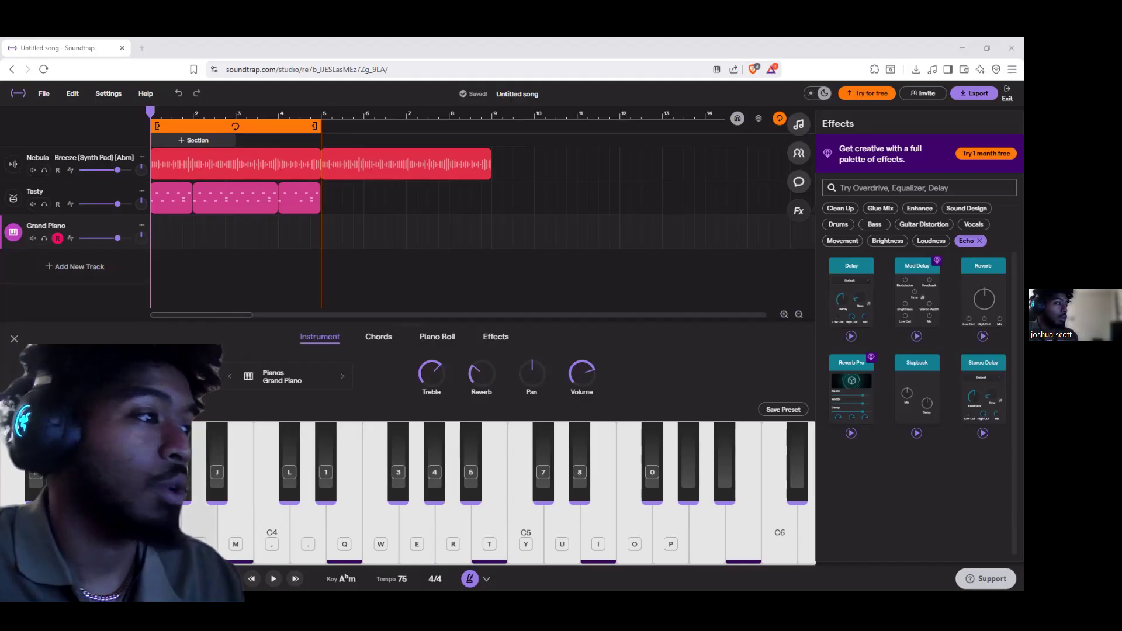
{"action": "left_click", "coordinate": [201, 578]}
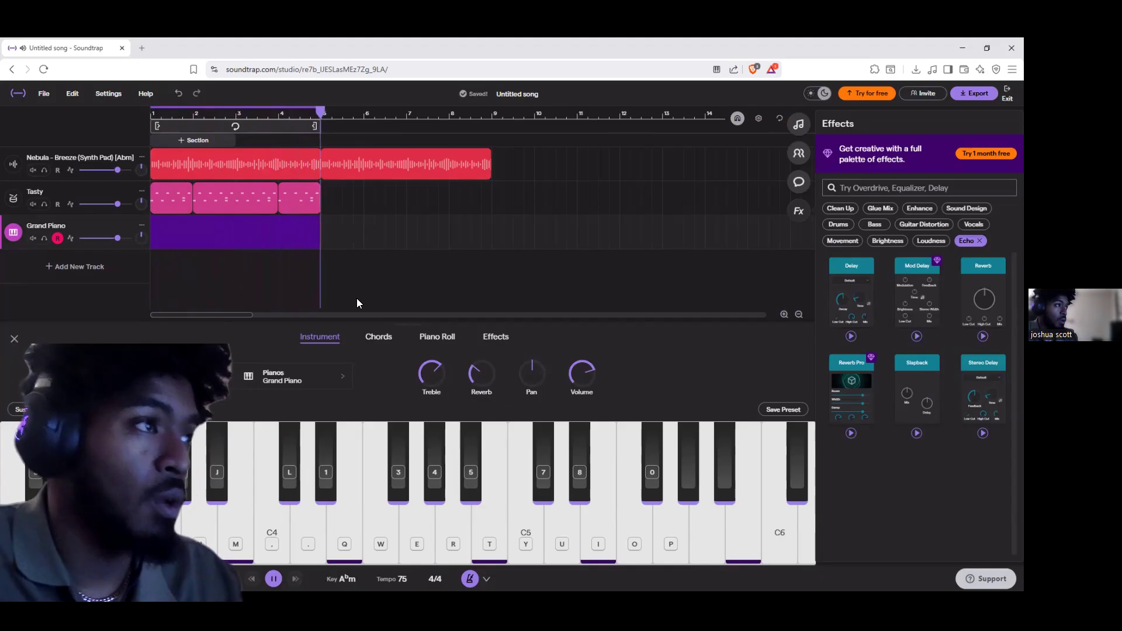
{"action": "key", "text": "space"}
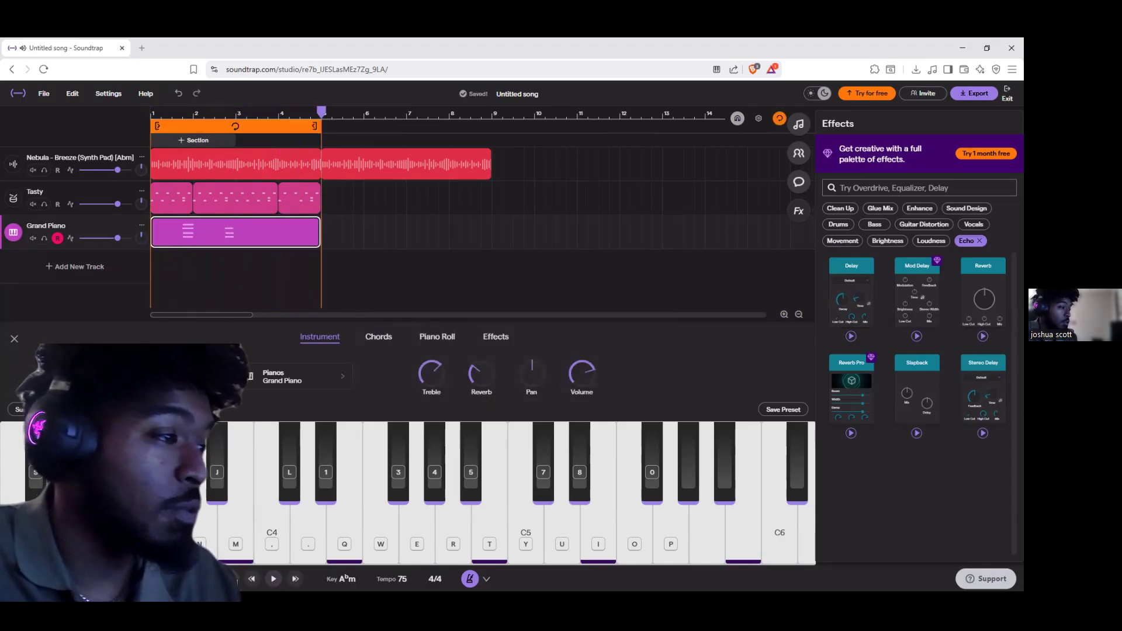
Inspect the recorded chords in the piano roll, play the beat from the start, and return to the beginning
{"action": "double_click", "coordinate": [208, 232]}
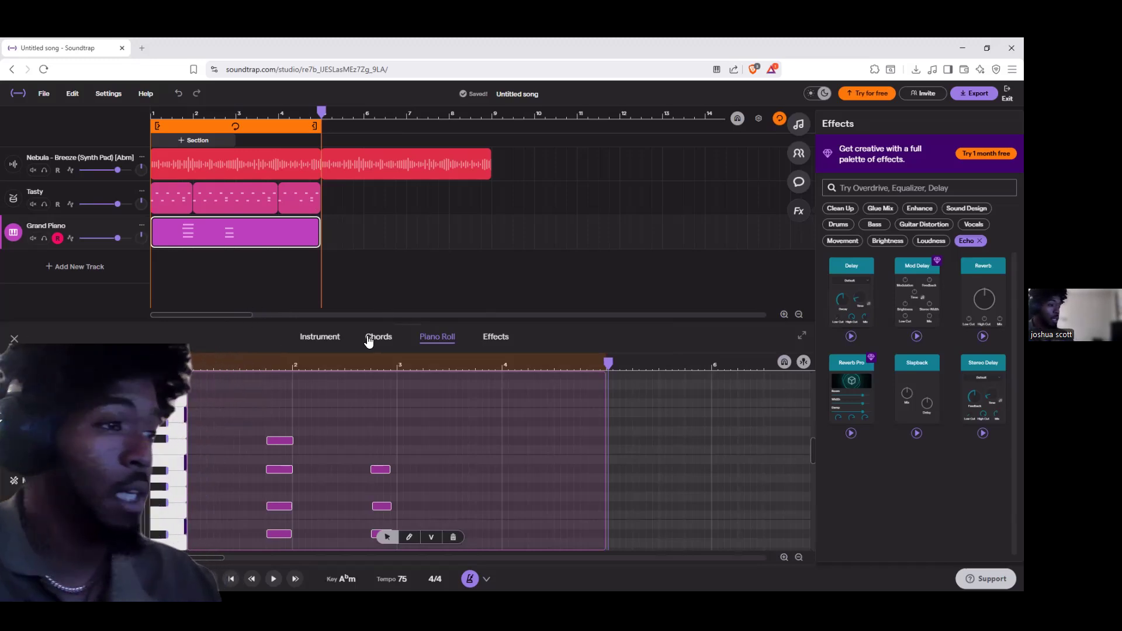
{"action": "left_click", "coordinate": [329, 345]}
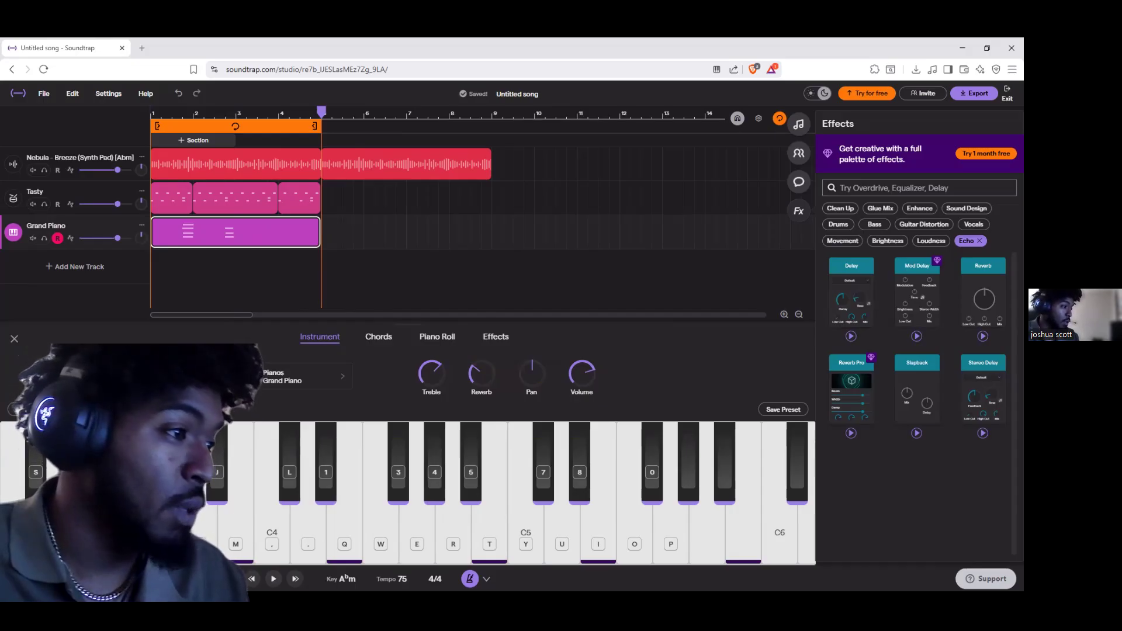
{"action": "left_click", "coordinate": [250, 580]}
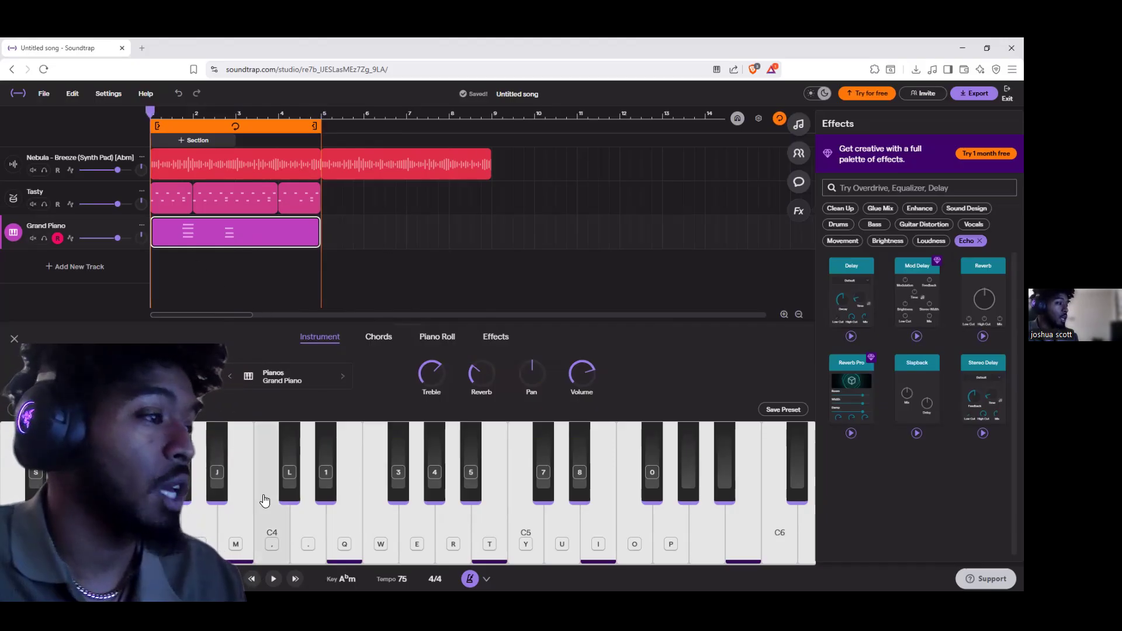
{"action": "left_click", "coordinate": [272, 579]}
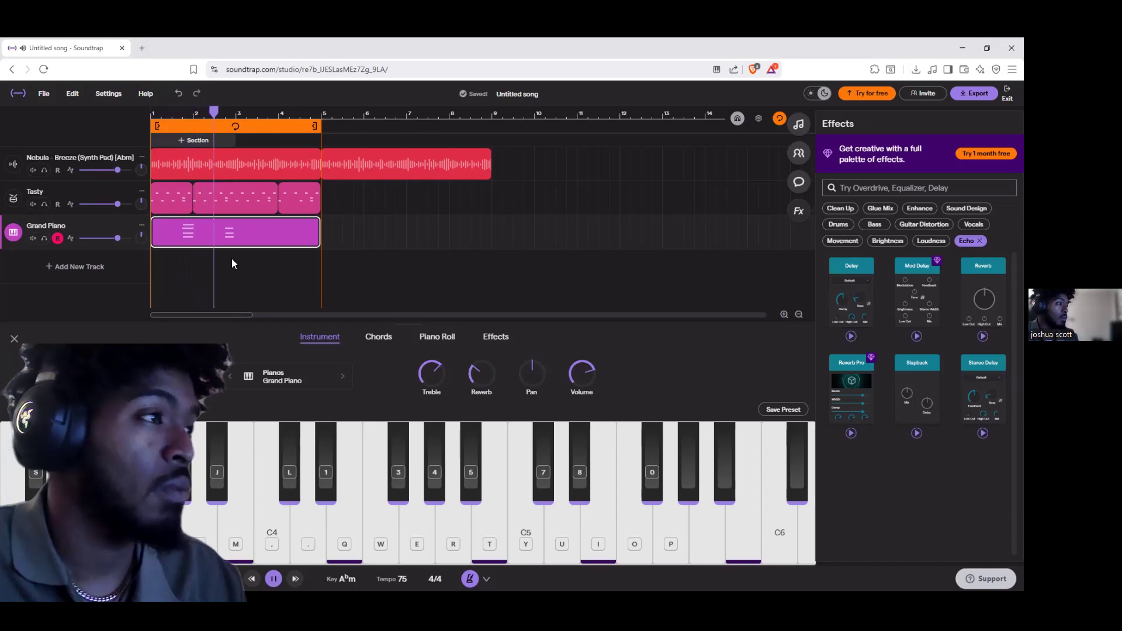
{"action": "key", "text": "space"}
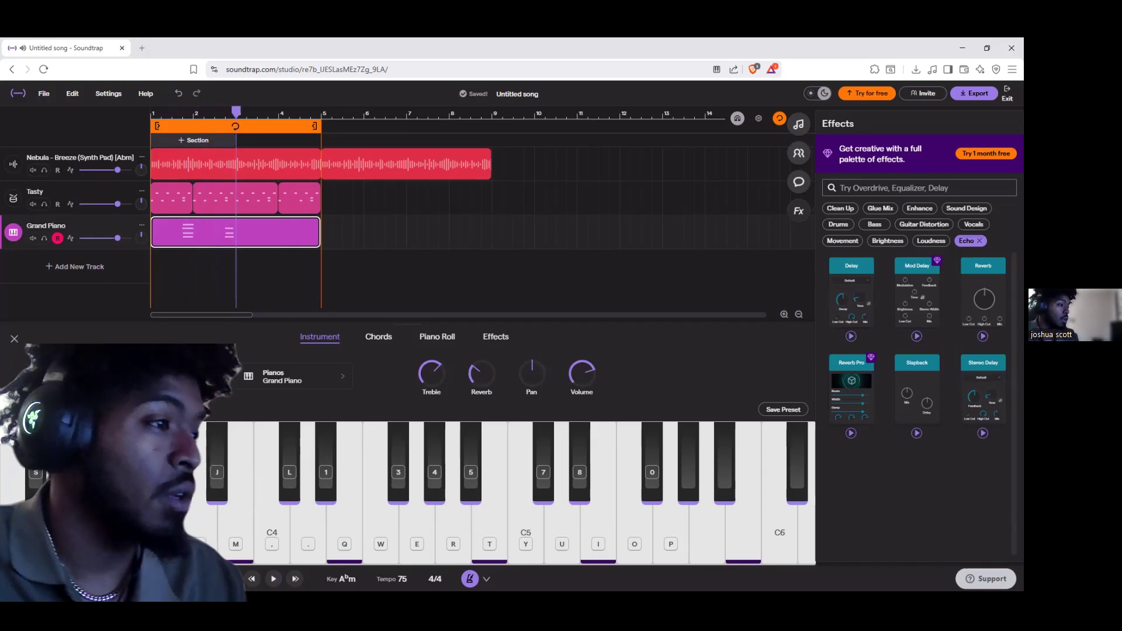
{"action": "left_click", "coordinate": [230, 579]}
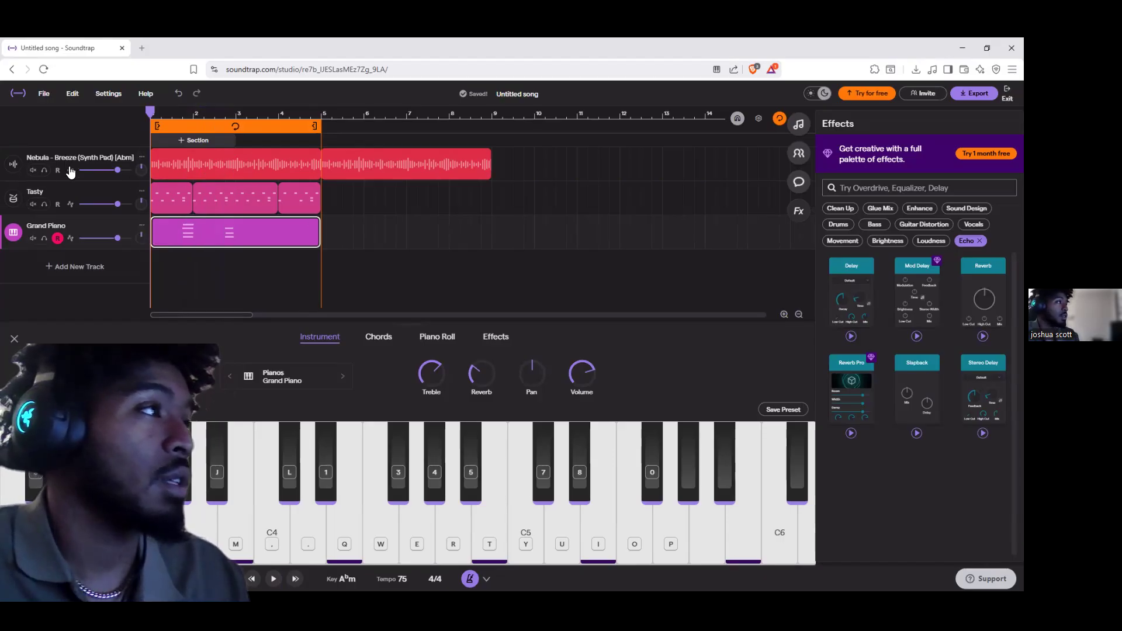
Mute the Nebula synth pad track and shift both recorded Grand Piano chords earlier so the first begins at bar 1
{"action": "left_click", "coordinate": [33, 170]}
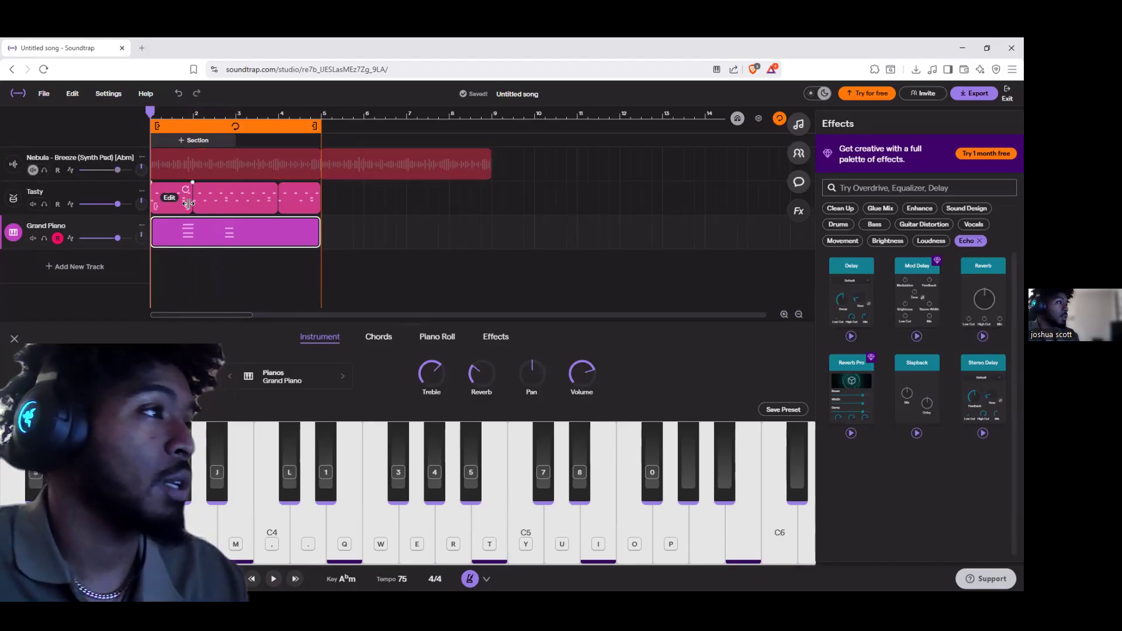
{"action": "left_click", "coordinate": [170, 231]}
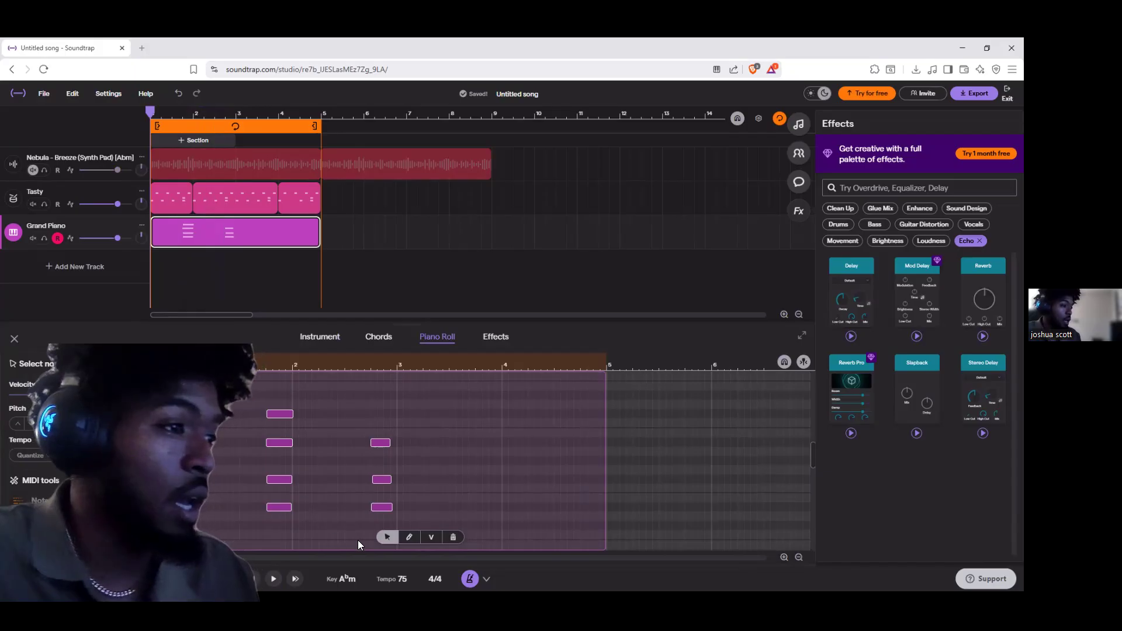
{"action": "left_click", "coordinate": [171, 206]}
{"action": "left_click", "coordinate": [175, 227]}
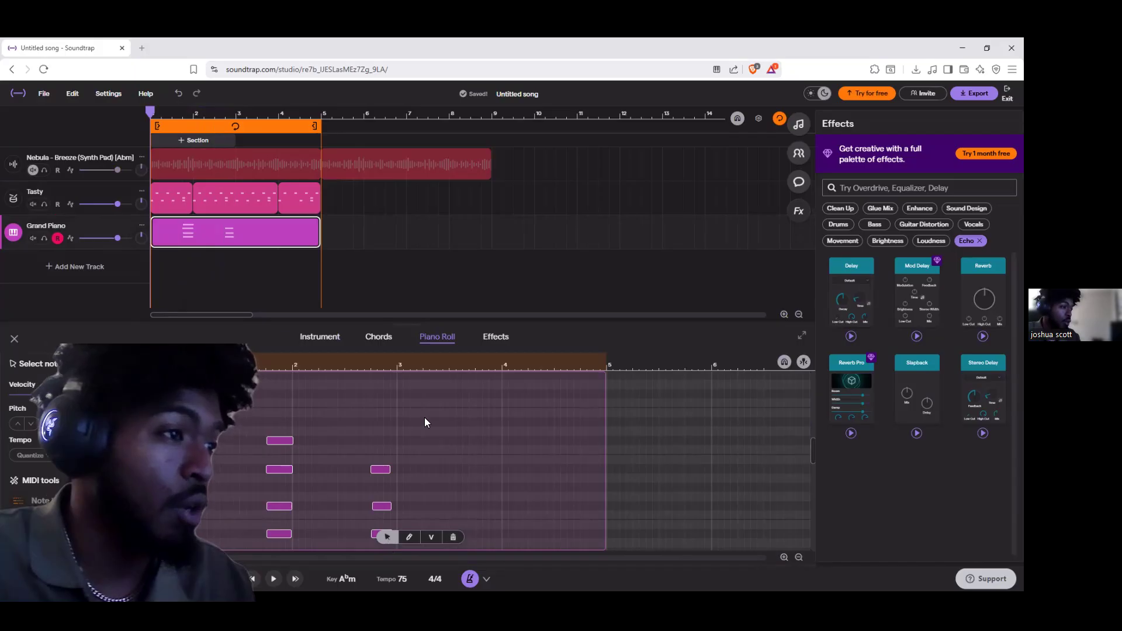
{"action": "scroll", "coordinate": [425, 417], "scroll_direction": "down", "scroll_amount": 1}
{"action": "left_click_drag", "start_coordinate": [457, 396], "coordinate": [191, 514]}
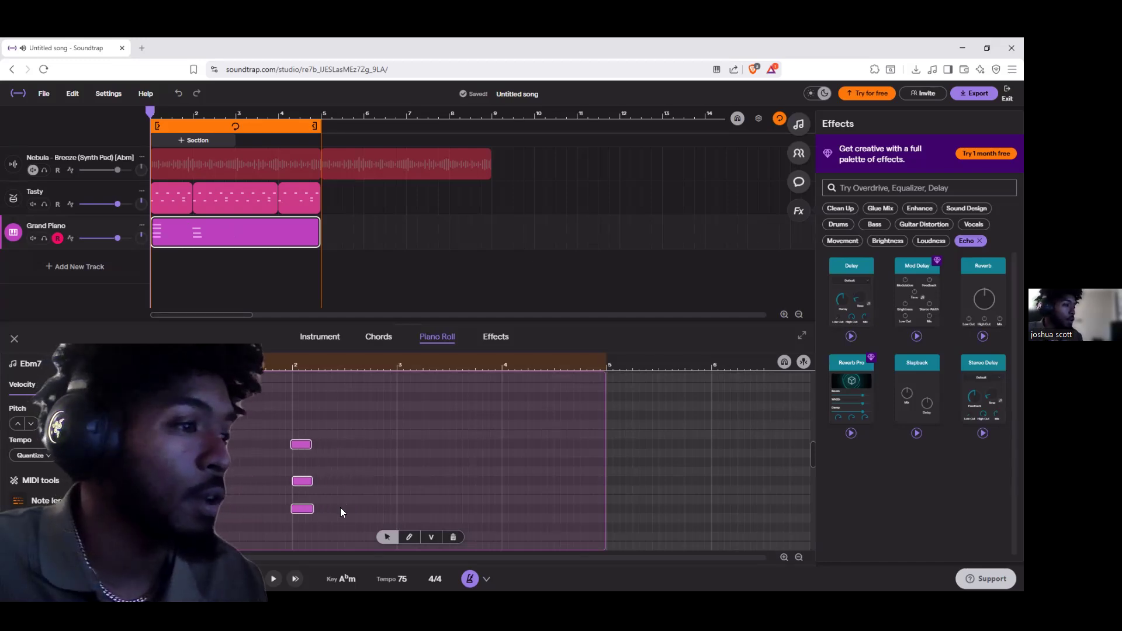
Lengthen the notes of both Grand Piano chords to nearly a full bar each and play them back
{"action": "left_click", "coordinate": [409, 536]}
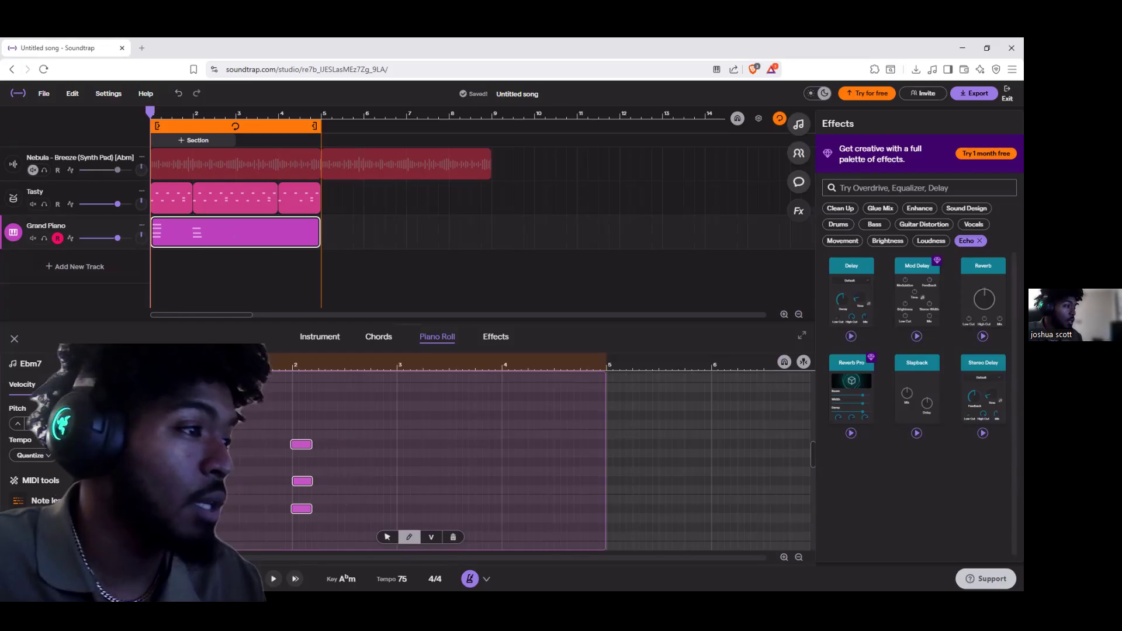
{"action": "left_click_drag", "start_coordinate": [214, 508], "coordinate": [279, 507]}
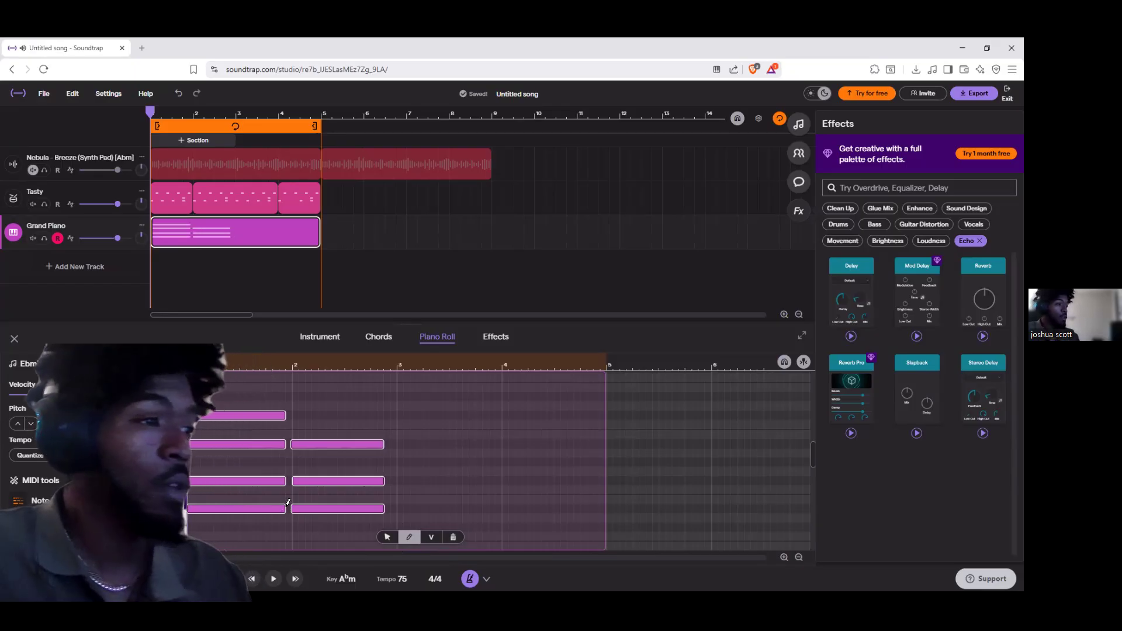
{"action": "key", "text": "space"}
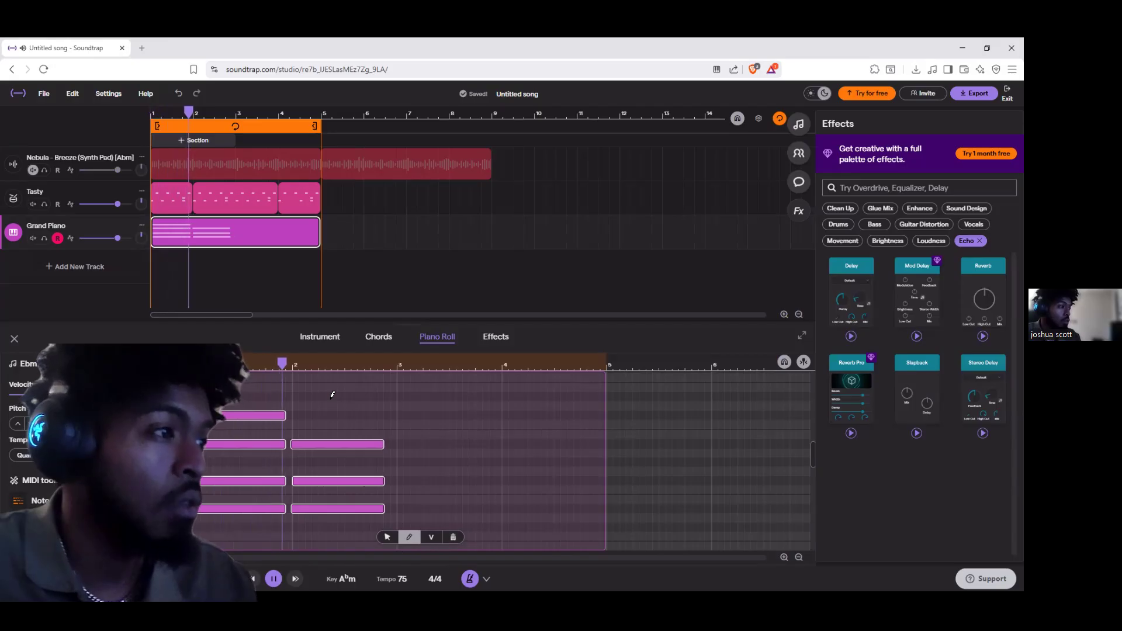
{"action": "key", "text": "space"}
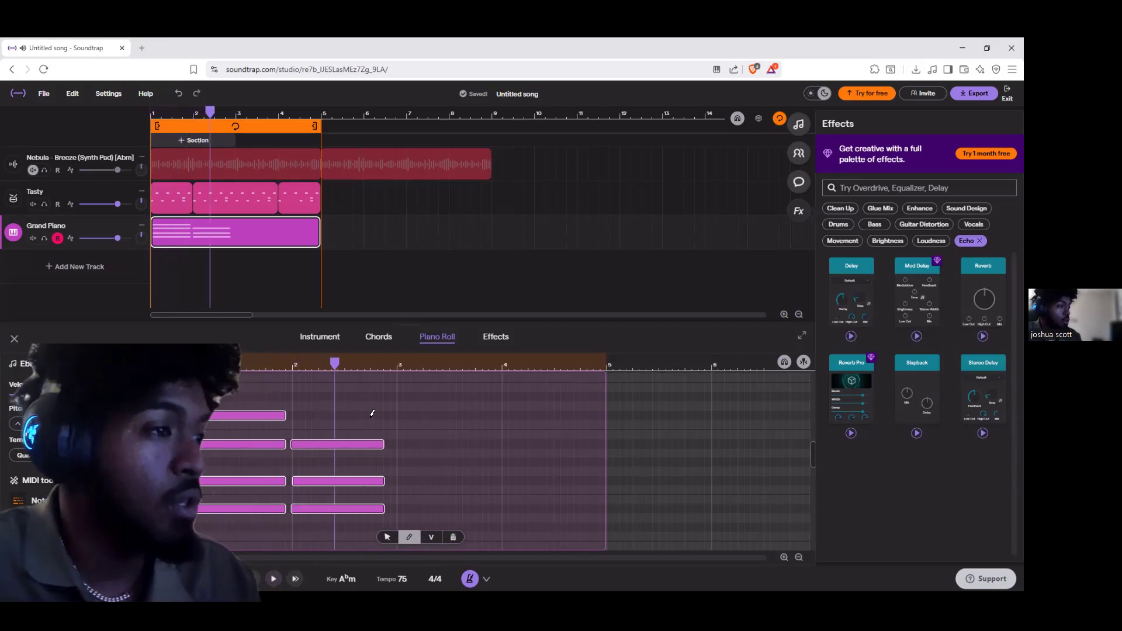
Draw six extra notes between Eb4 and C3 over the first piano chord and shift the lowest two to the bar's start
{"action": "left_click", "coordinate": [431, 539]}
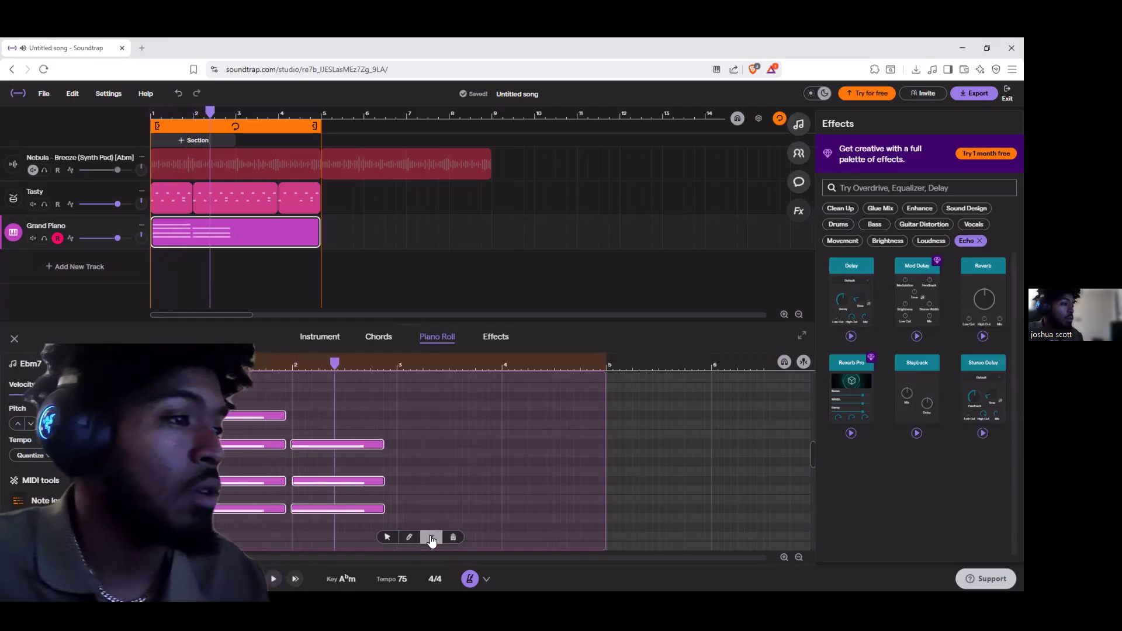
{"action": "left_click", "coordinate": [410, 539]}
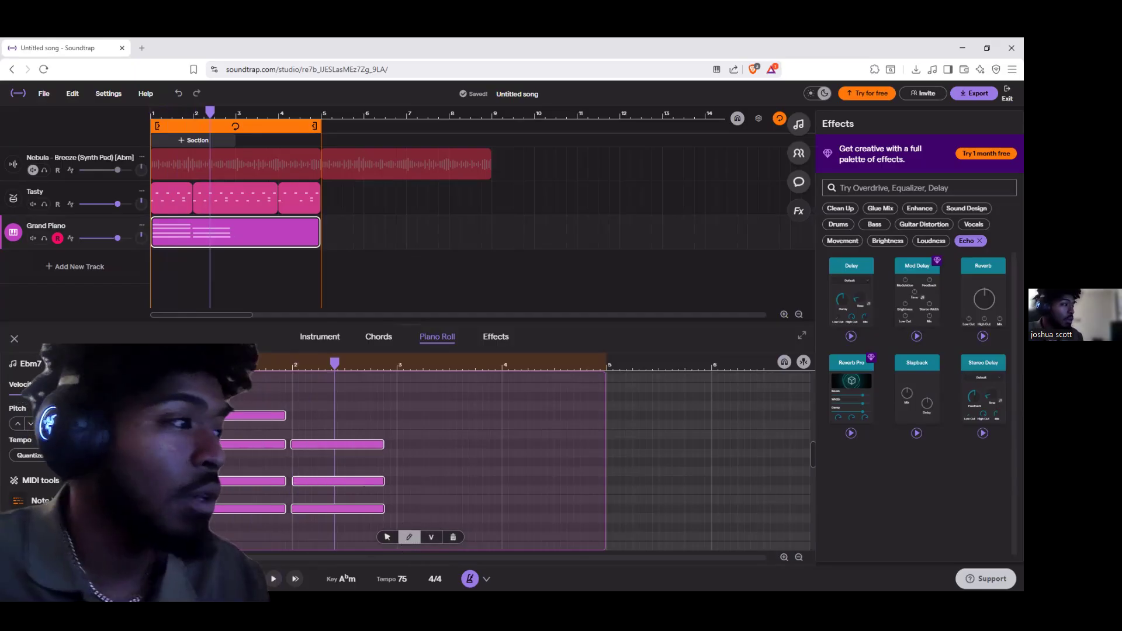
{"action": "left_click", "coordinate": [202, 398]}
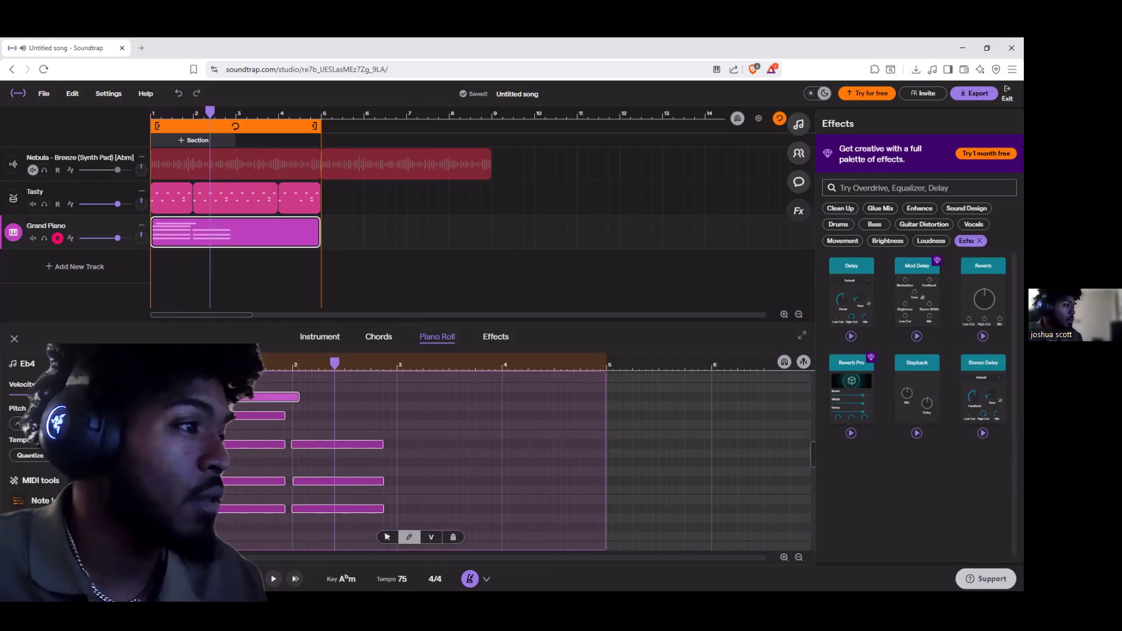
{"action": "left_click", "coordinate": [203, 436]}
{"action": "left_click", "coordinate": [217, 463]}
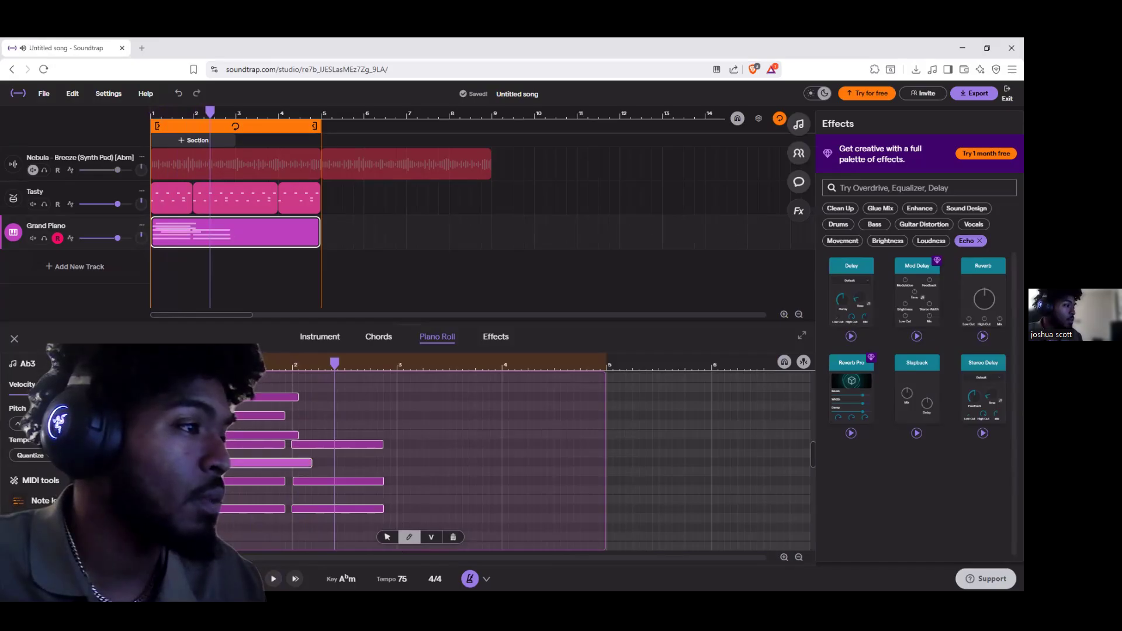
{"action": "left_click", "coordinate": [212, 491]}
{"action": "left_click", "coordinate": [213, 518]}
{"action": "left_click", "coordinate": [213, 536]}
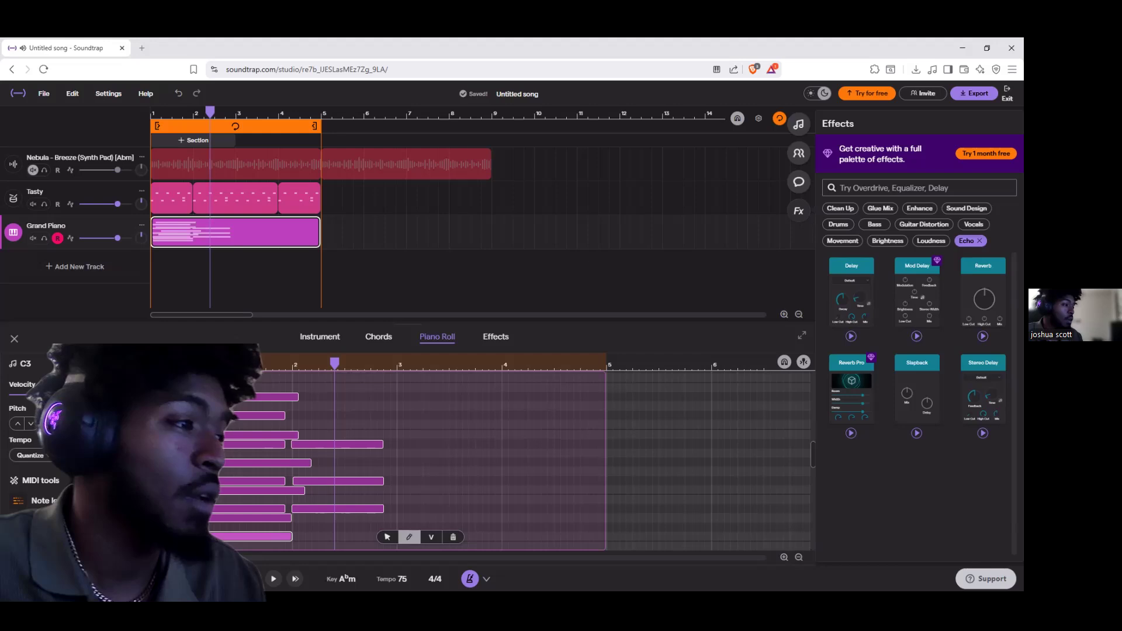
{"action": "left_click_drag", "start_coordinate": [291, 537], "coordinate": [285, 518]}
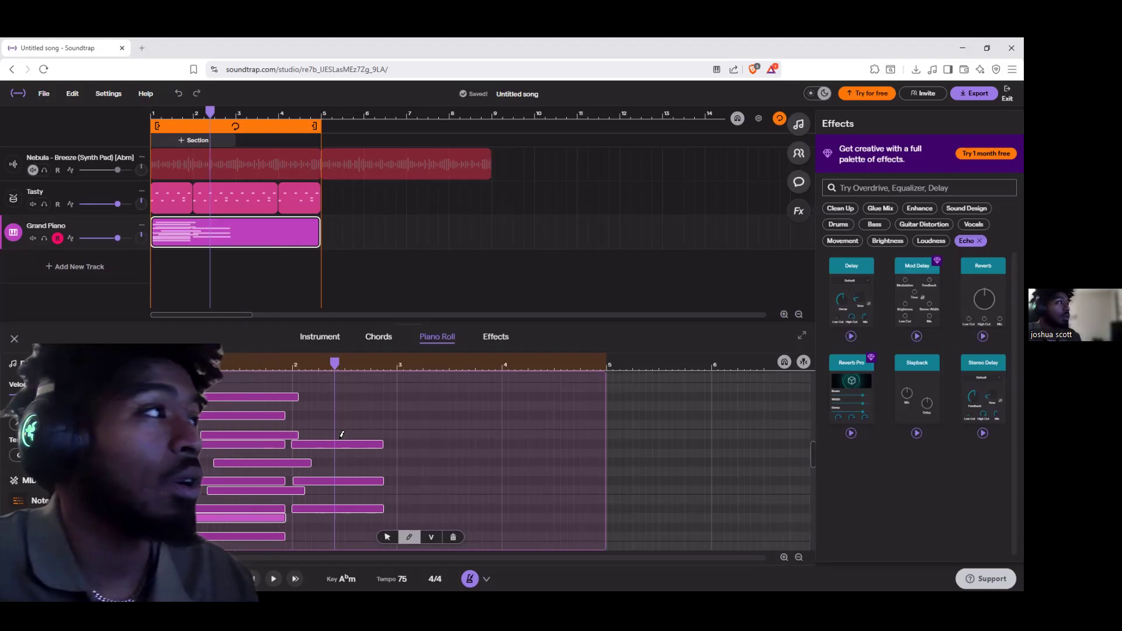
Play the expanded piano chord from the start of the song and stop
{"action": "key", "text": "space"}
{"action": "left_click", "coordinate": [251, 579]}
{"action": "key", "text": "space"}
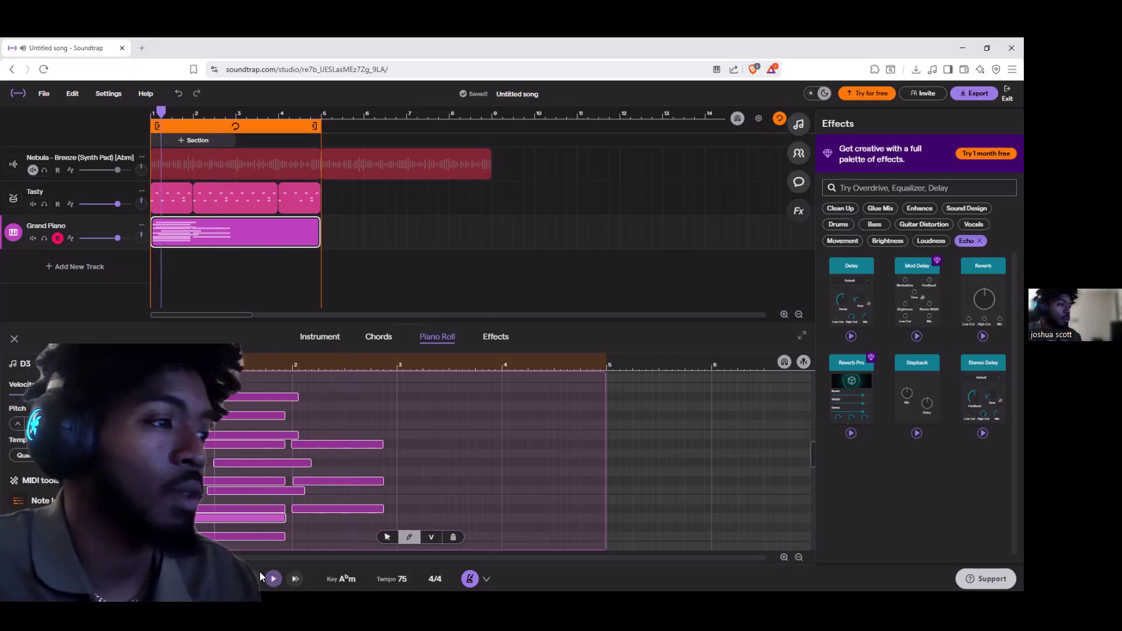
Delete every note from the Grand Piano region and return to the instrument's keyboard
{"action": "left_click", "coordinate": [200, 536]}
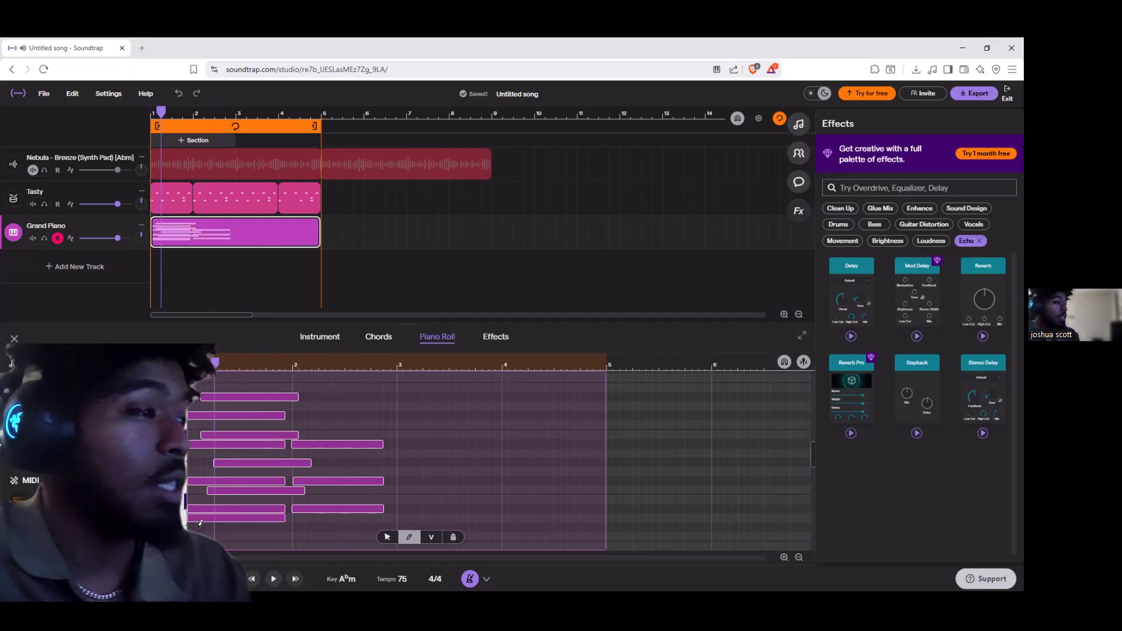
{"action": "left_click", "coordinate": [195, 520]}
{"action": "left_click", "coordinate": [216, 492]}
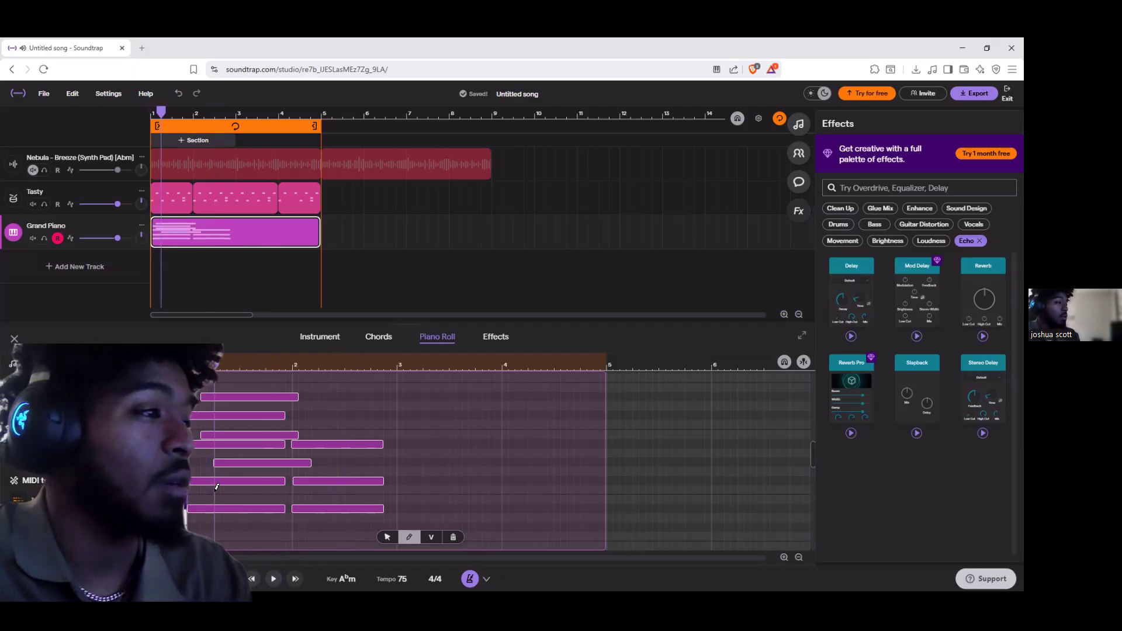
{"action": "left_click", "coordinate": [234, 464]}
{"action": "left_click", "coordinate": [236, 435]}
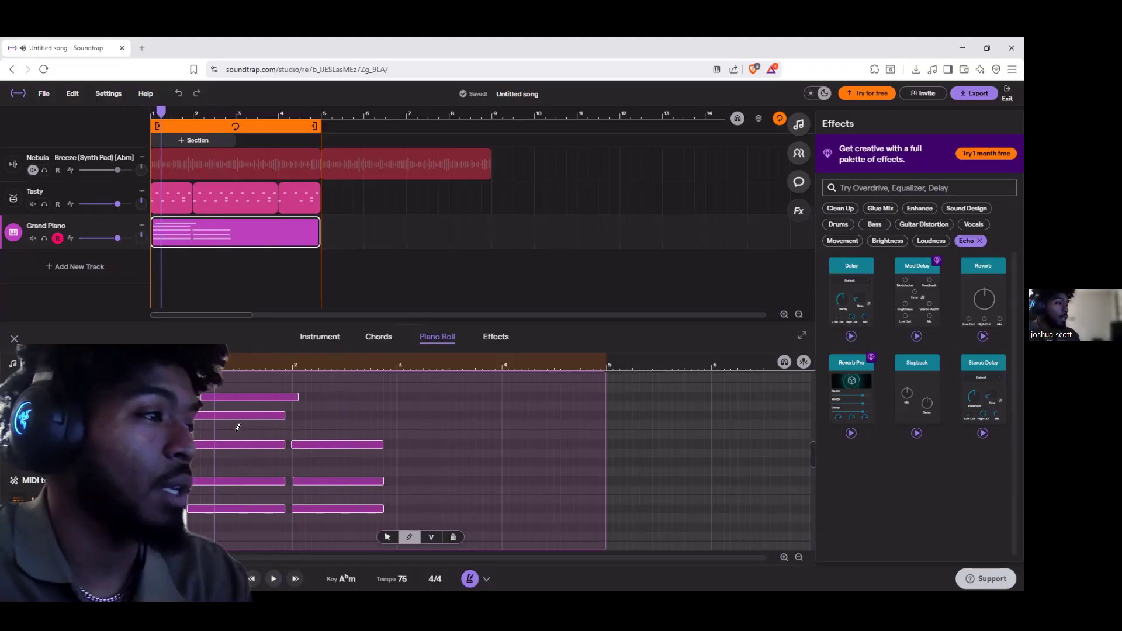
{"action": "left_click", "coordinate": [240, 398]}
{"action": "left_click", "coordinate": [250, 417]}
{"action": "left_click", "coordinate": [252, 444]}
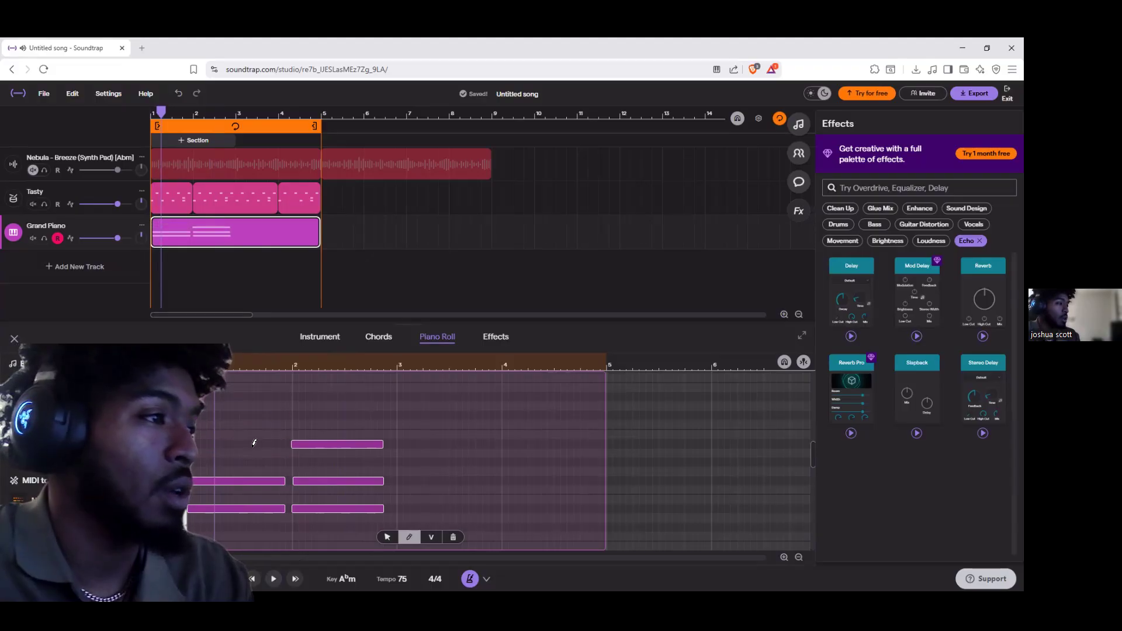
{"action": "left_click", "coordinate": [251, 481]}
{"action": "left_click", "coordinate": [253, 508]}
{"action": "left_click", "coordinate": [315, 445]}
{"action": "left_click", "coordinate": [316, 481]}
{"action": "left_click", "coordinate": [319, 513]}
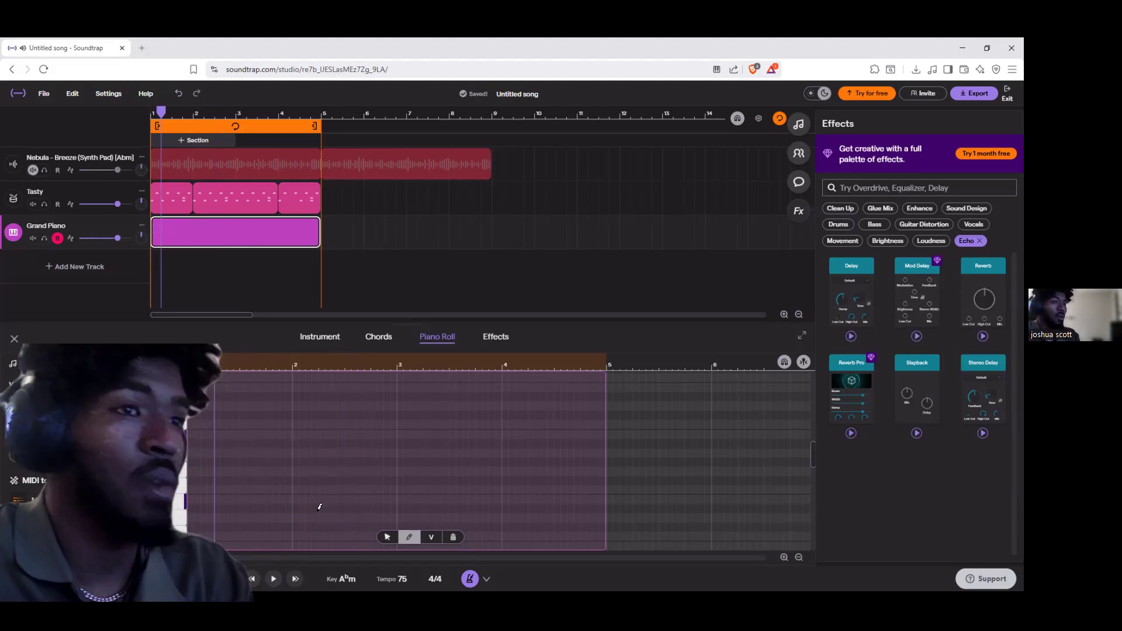
{"action": "left_click", "coordinate": [321, 337]}
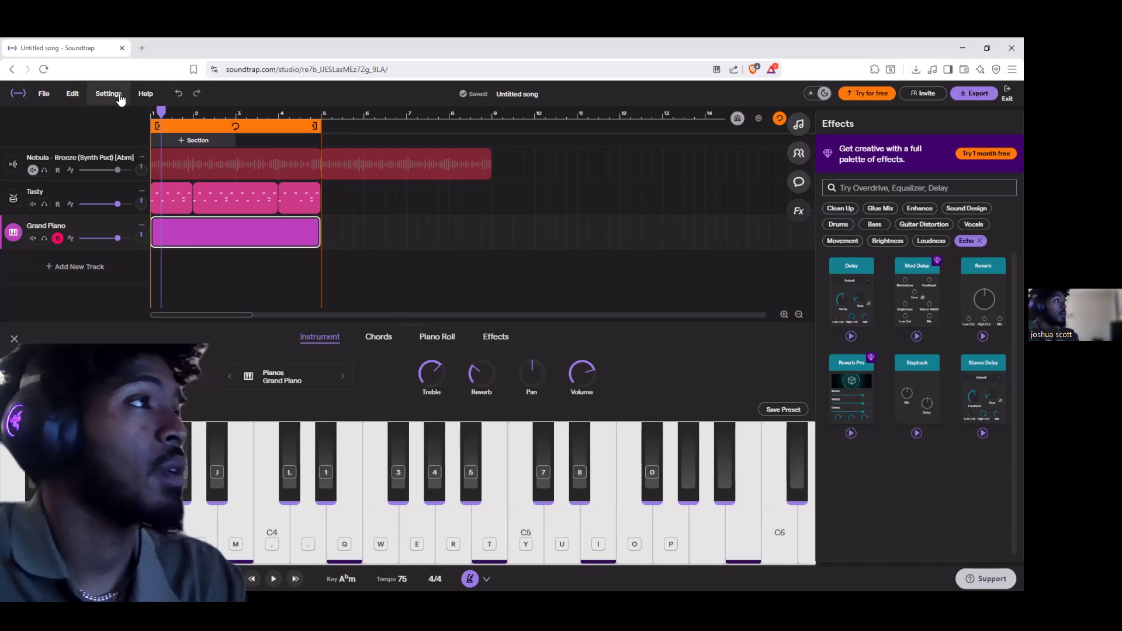
{"action": "left_click", "coordinate": [120, 96]}
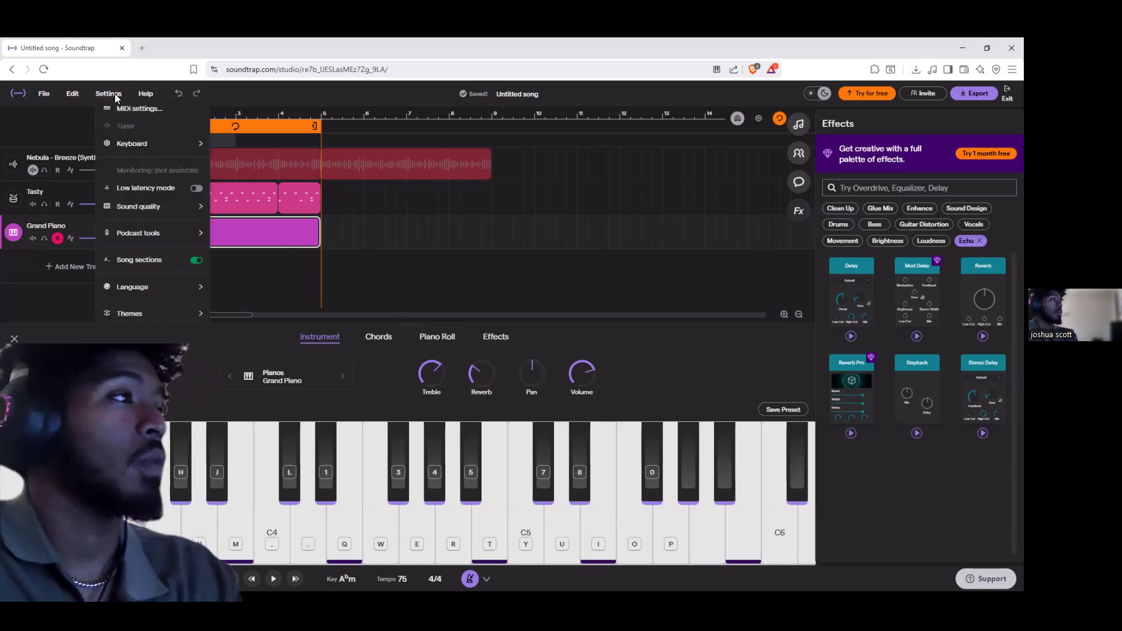
{"action": "left_click", "coordinate": [78, 101]}
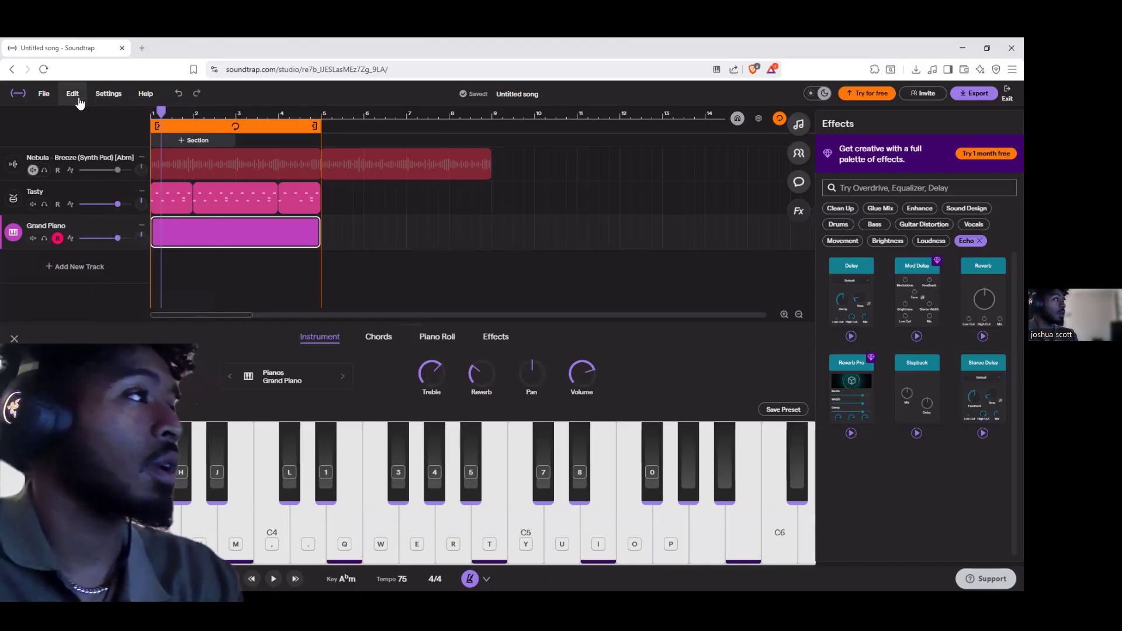
{"action": "left_click", "coordinate": [78, 101]}
{"action": "left_click", "coordinate": [68, 276]}
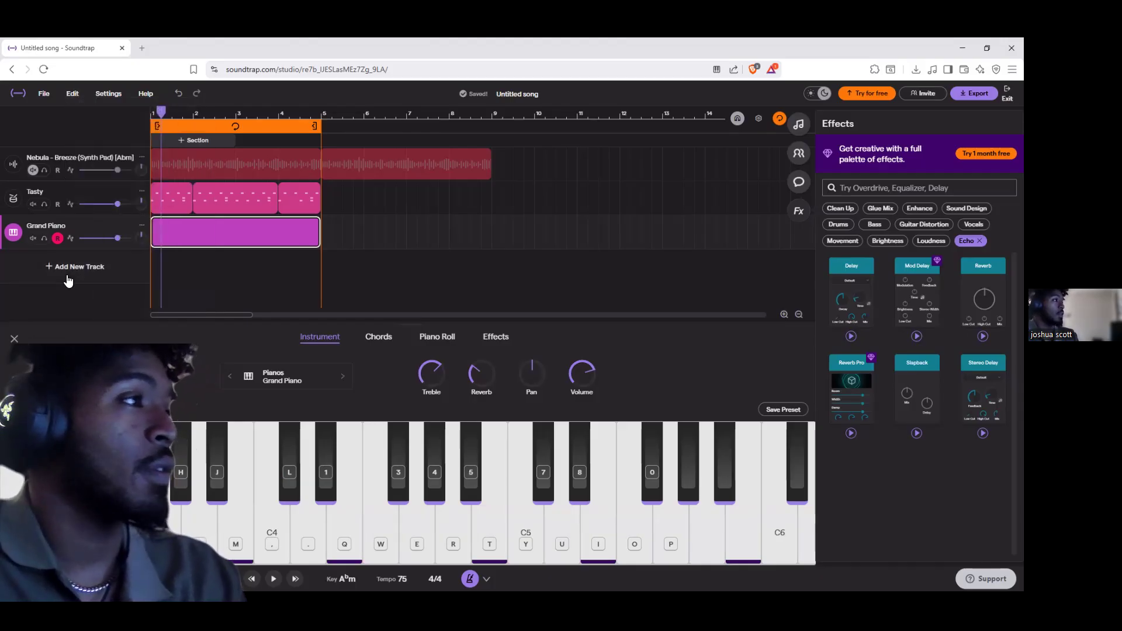
{"action": "left_click", "coordinate": [67, 275]}
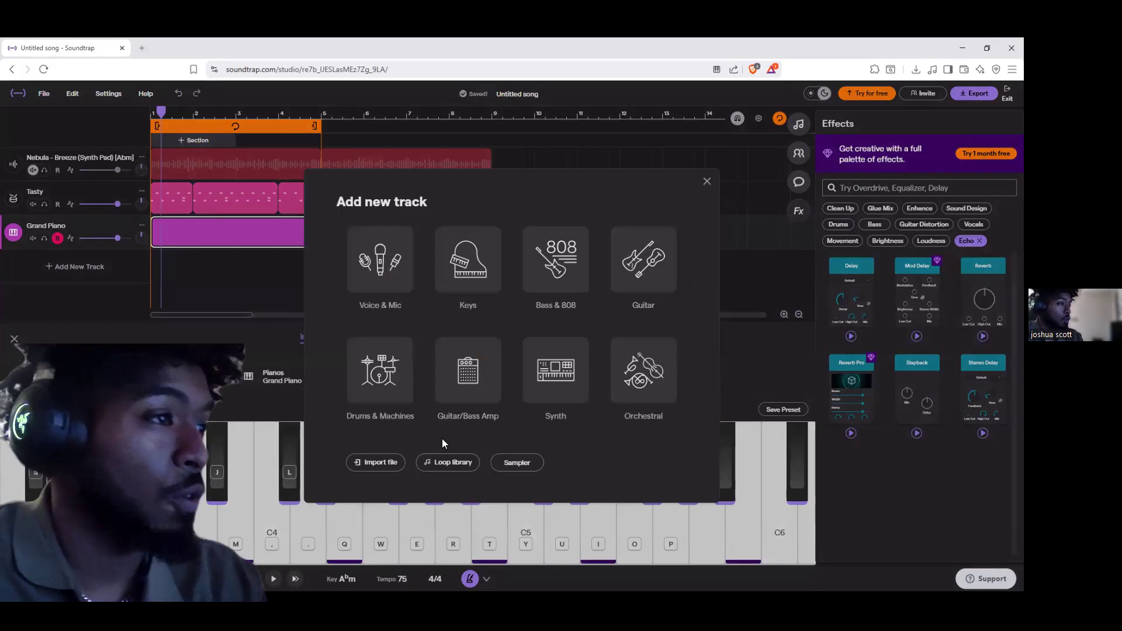
{"action": "left_click", "coordinate": [706, 183]}
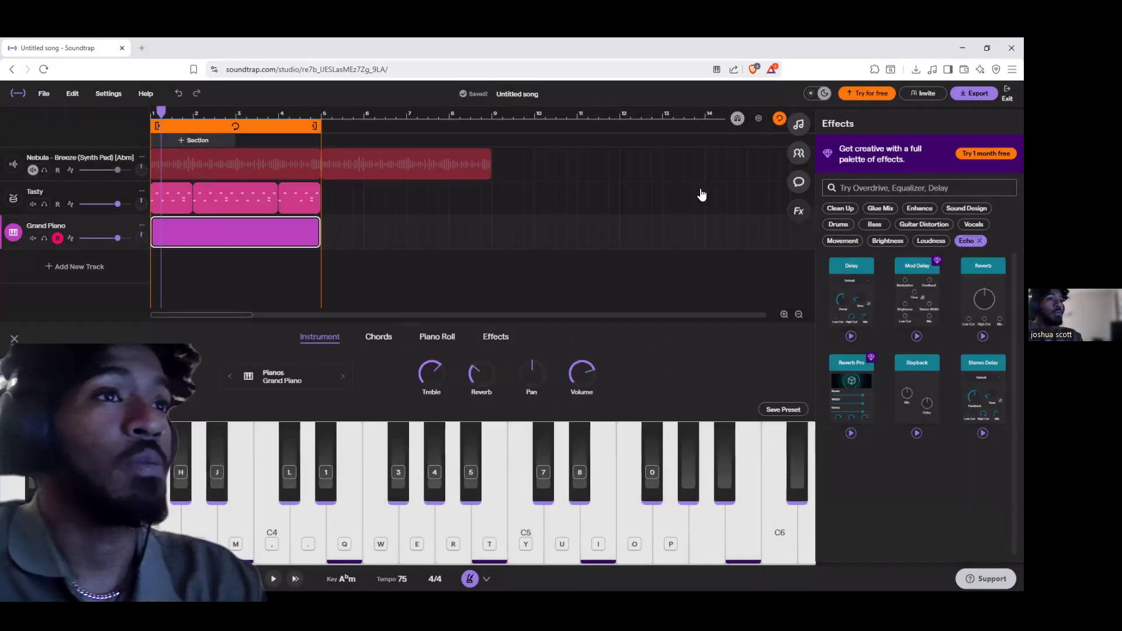
{"action": "left_click", "coordinate": [802, 211]}
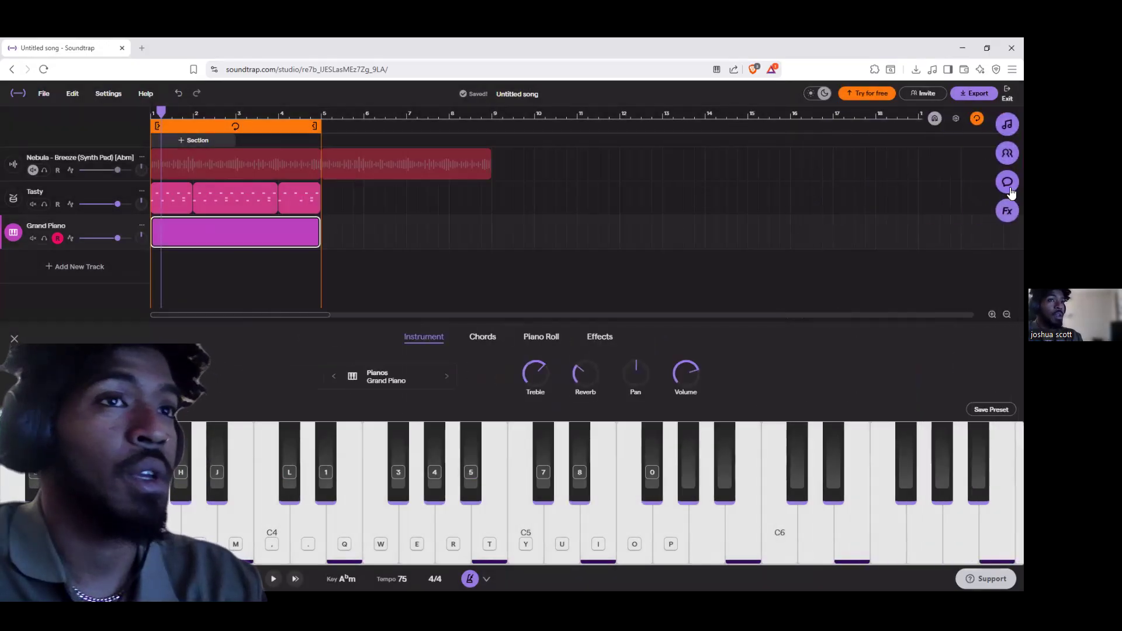
{"action": "left_click", "coordinate": [1008, 186]}
{"action": "left_click", "coordinate": [801, 211]}
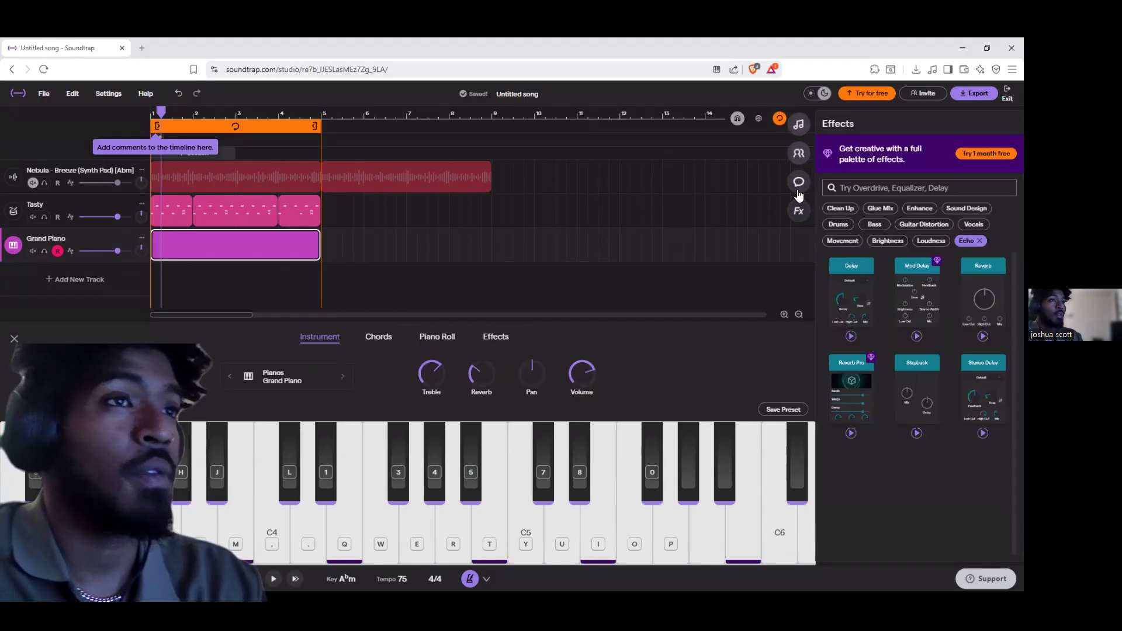
{"action": "left_click", "coordinate": [799, 191]}
Open the sound library, clear the Nebula search and show the sample packs
{"action": "left_click", "coordinate": [798, 125]}
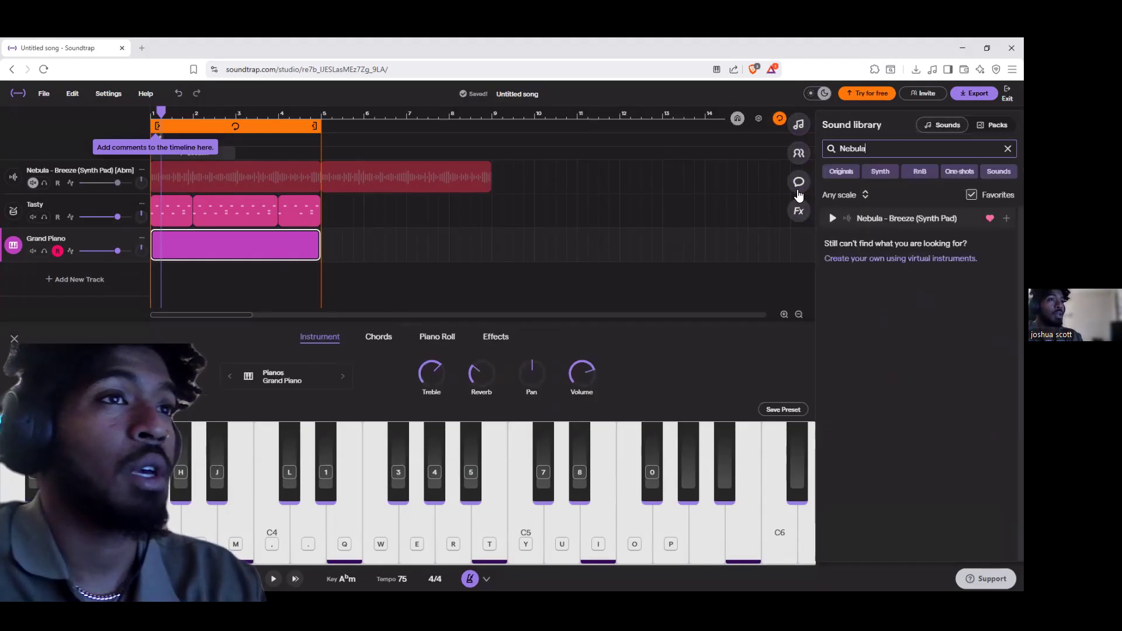
{"action": "left_click", "coordinate": [1007, 148]}
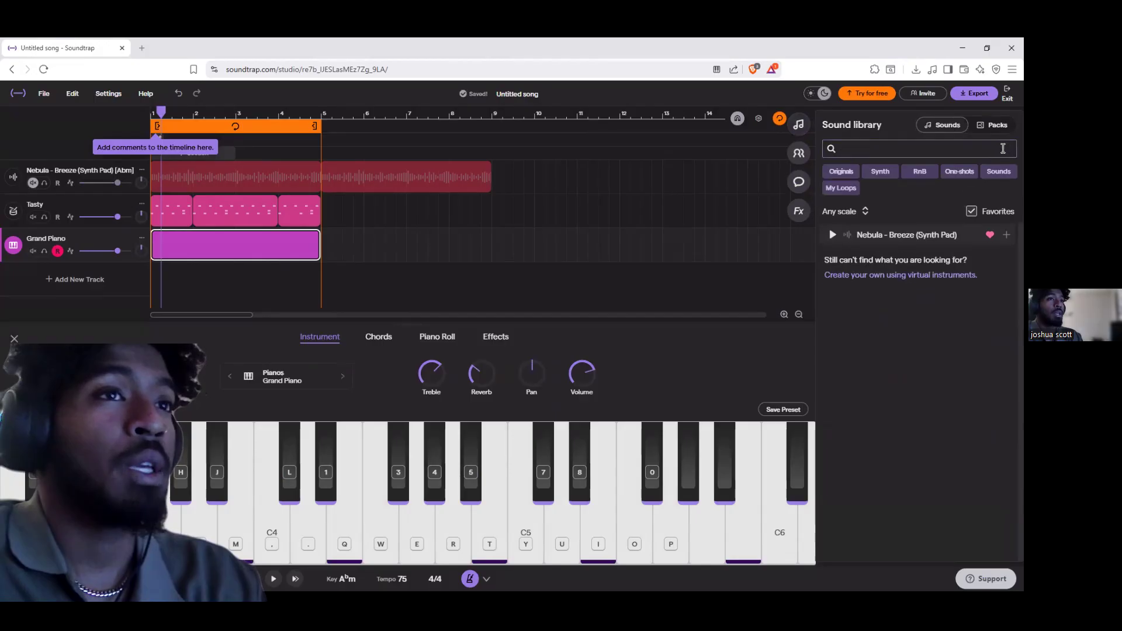
{"action": "left_click", "coordinate": [985, 130]}
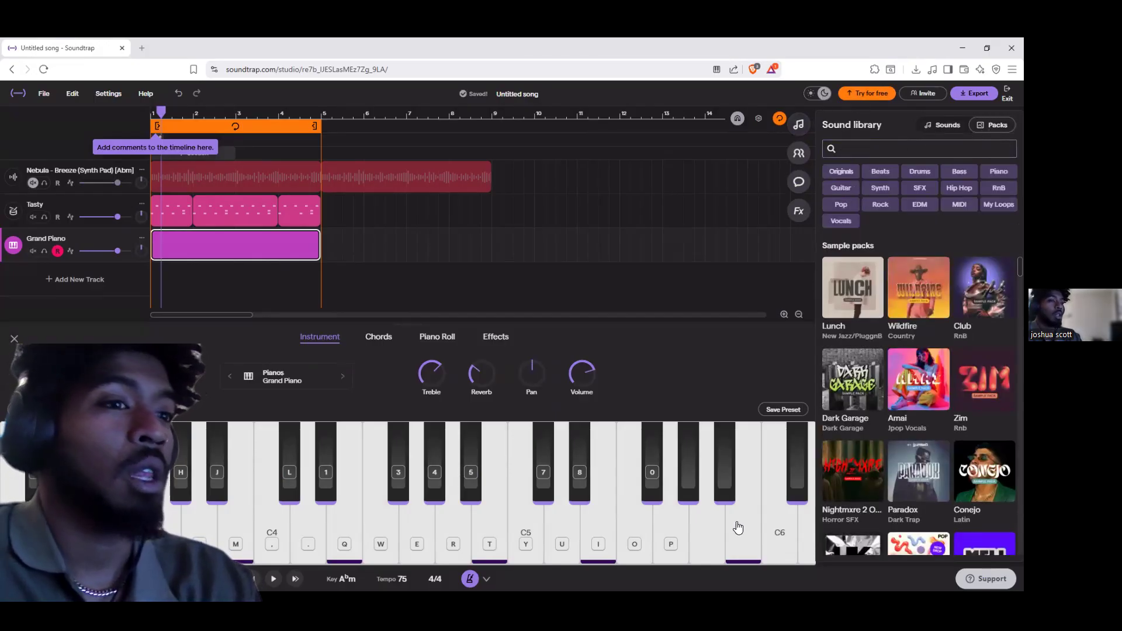
{"action": "left_click", "coordinate": [487, 579]}
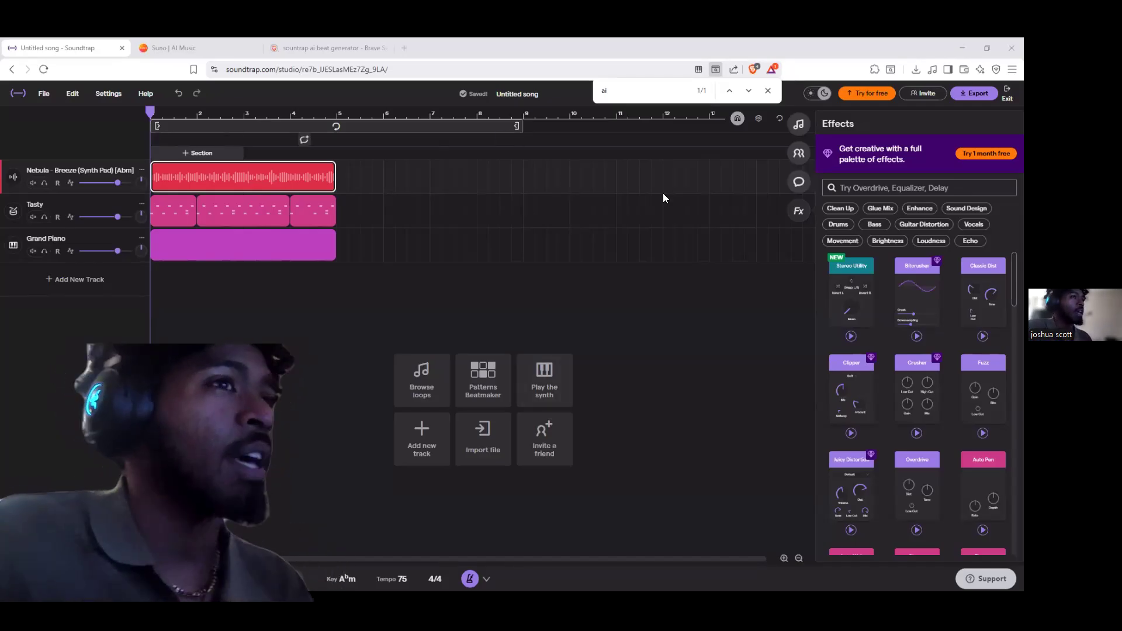
Export the song as an MP3 audio file with Classic mastering left on
{"action": "left_click", "coordinate": [965, 95]}
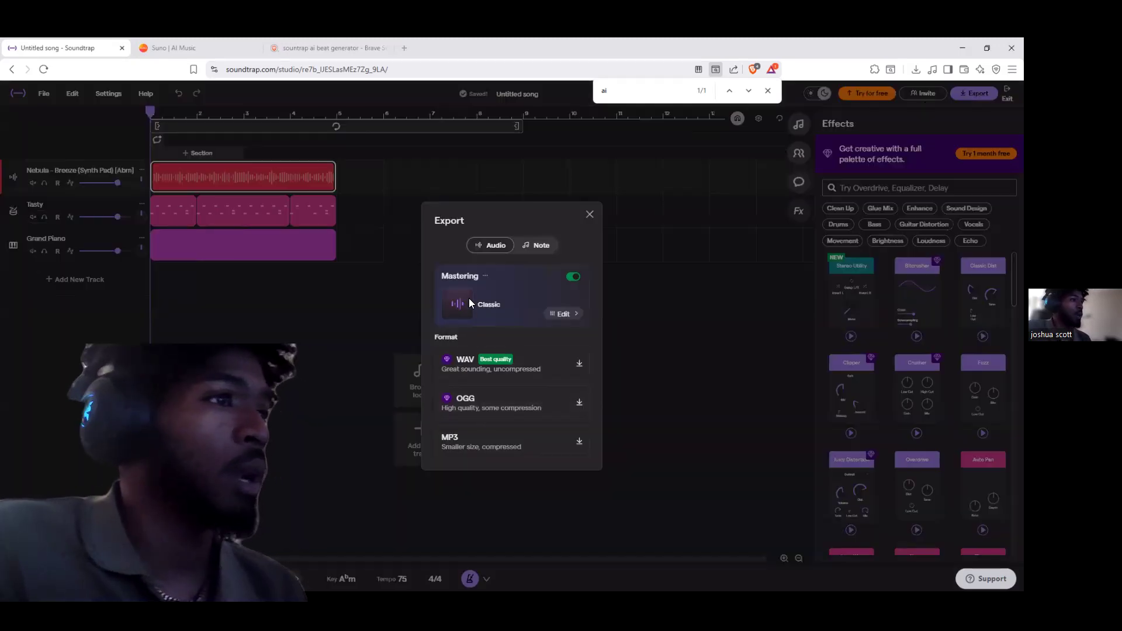
{"action": "left_click", "coordinate": [502, 445]}
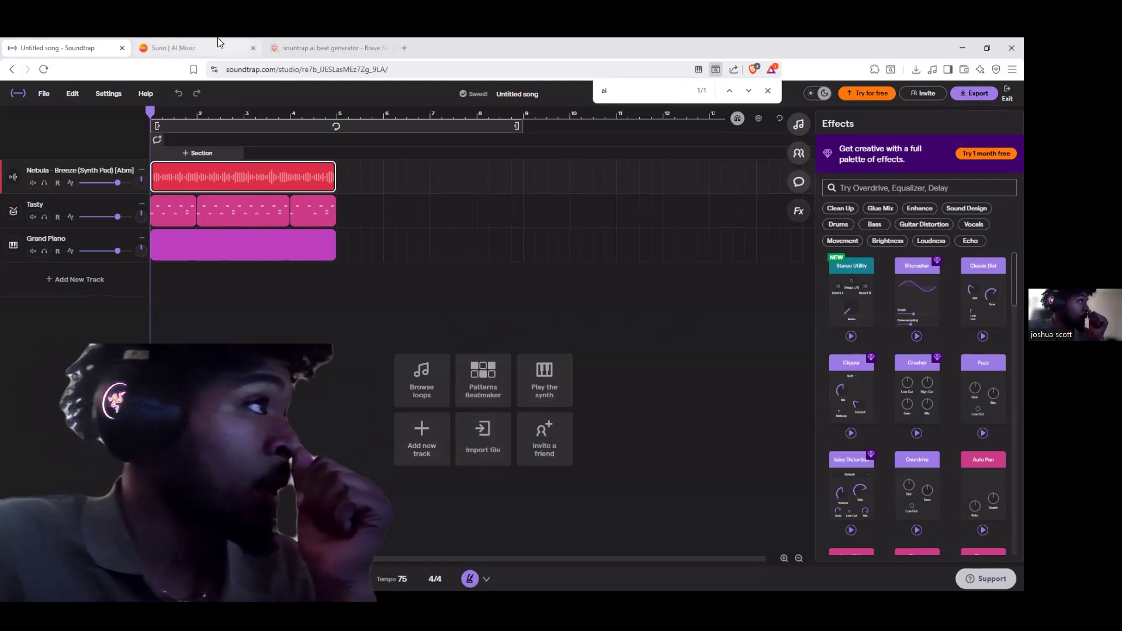
Switch to Suno and look at the upload and record options for adding audio, then dismiss them
{"action": "left_click", "coordinate": [182, 45]}
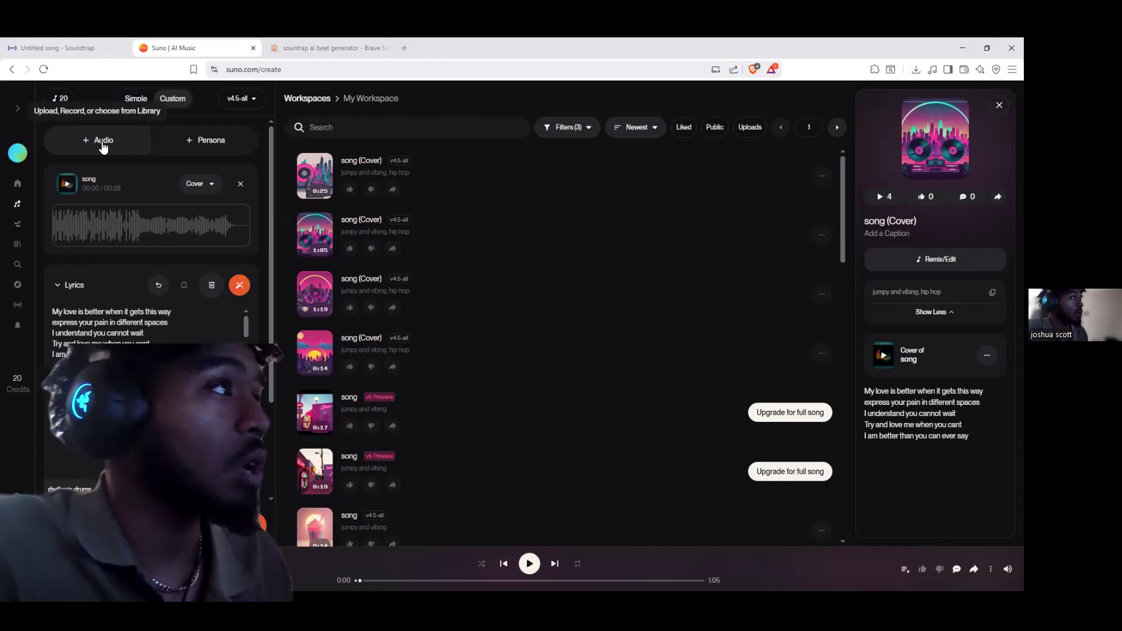
{"action": "left_click", "coordinate": [103, 146]}
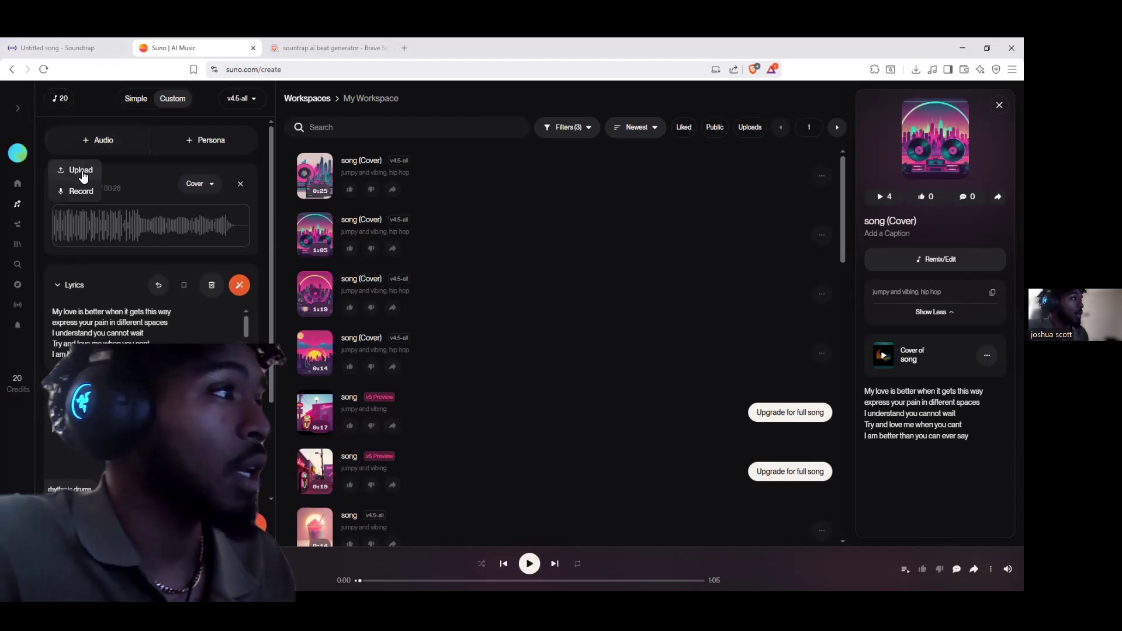
{"action": "left_click", "coordinate": [126, 173]}
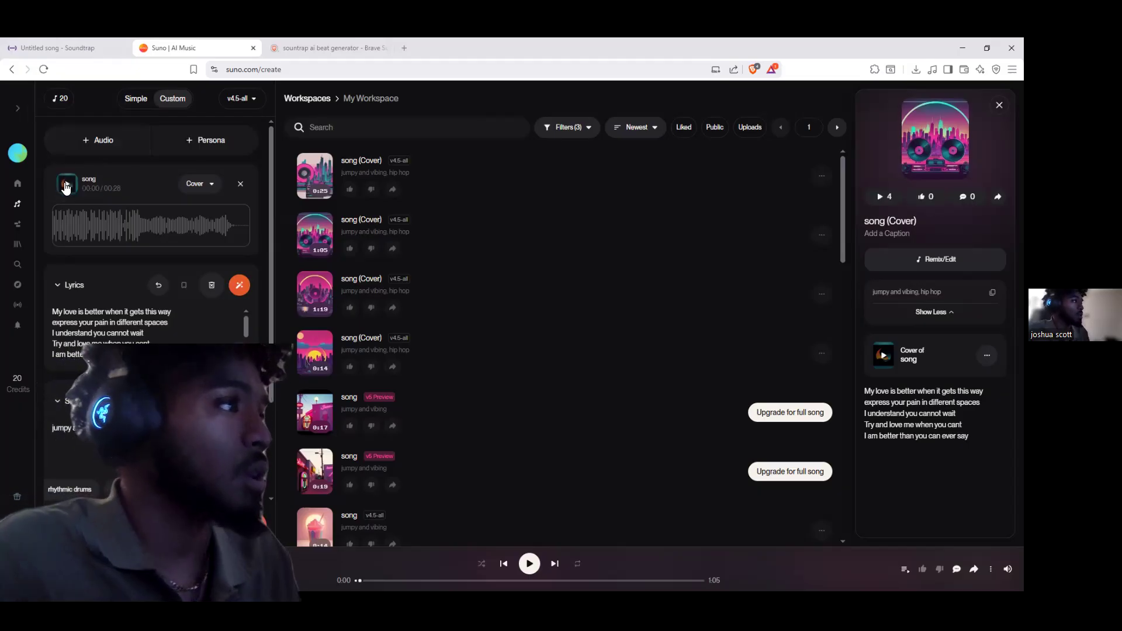
Play a few seconds of the uploaded song clip, pause it, and review the lyrics and style settings below it
{"action": "left_click", "coordinate": [66, 186]}
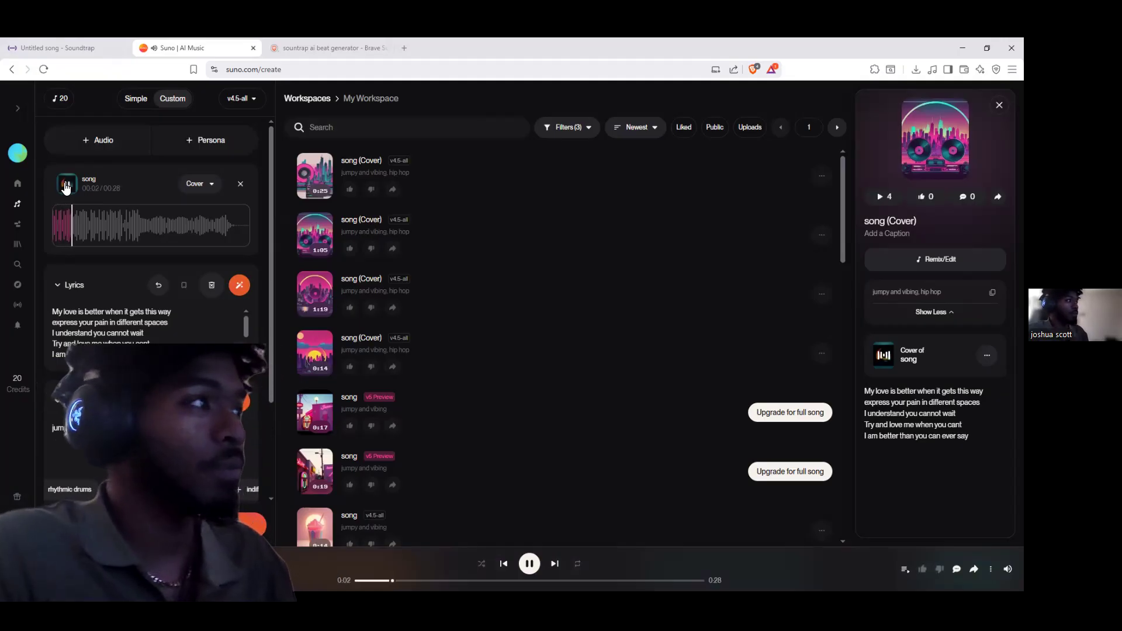
{"action": "left_click", "coordinate": [66, 186]}
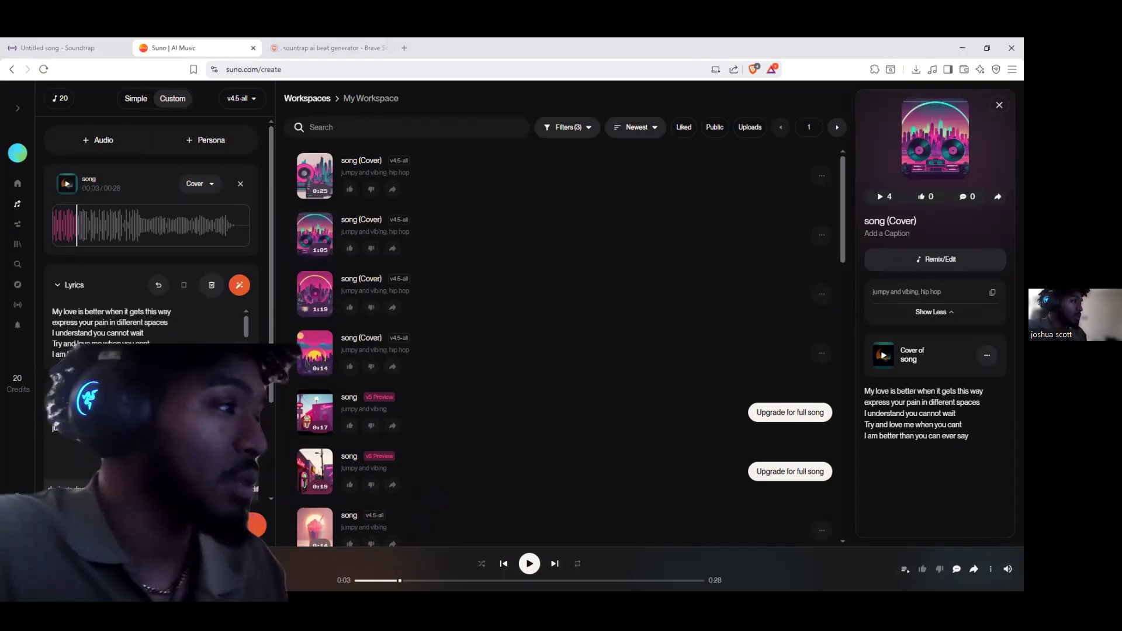
{"action": "scroll", "coordinate": [151, 263], "scroll_direction": "down", "scroll_amount": 2}
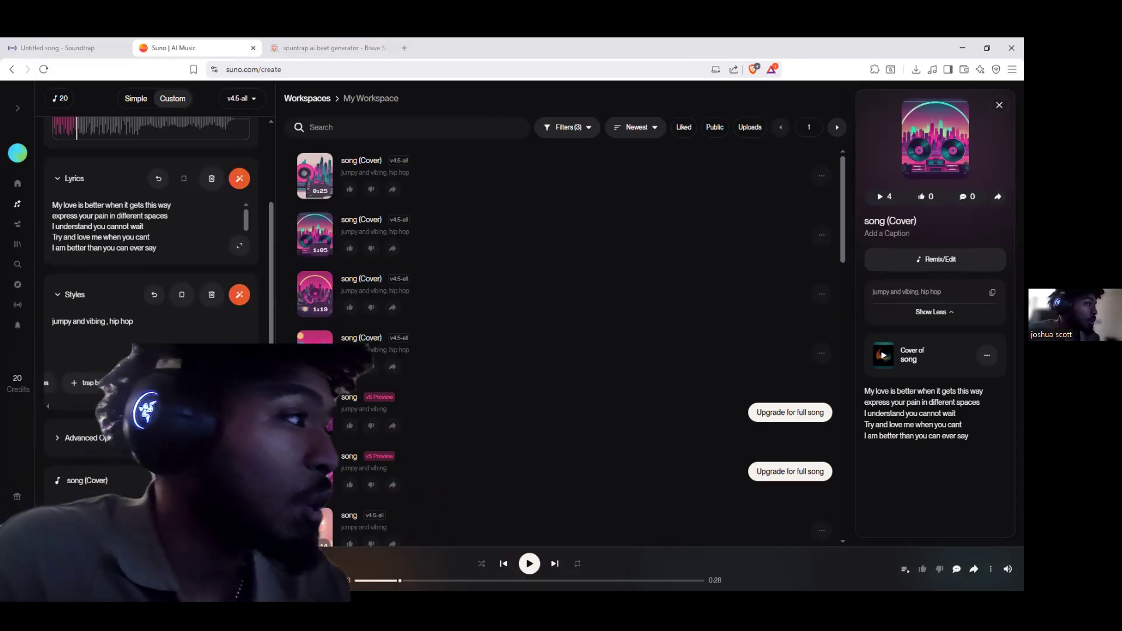
{"action": "scroll", "coordinate": [151, 233], "scroll_direction": "down", "scroll_amount": 1}
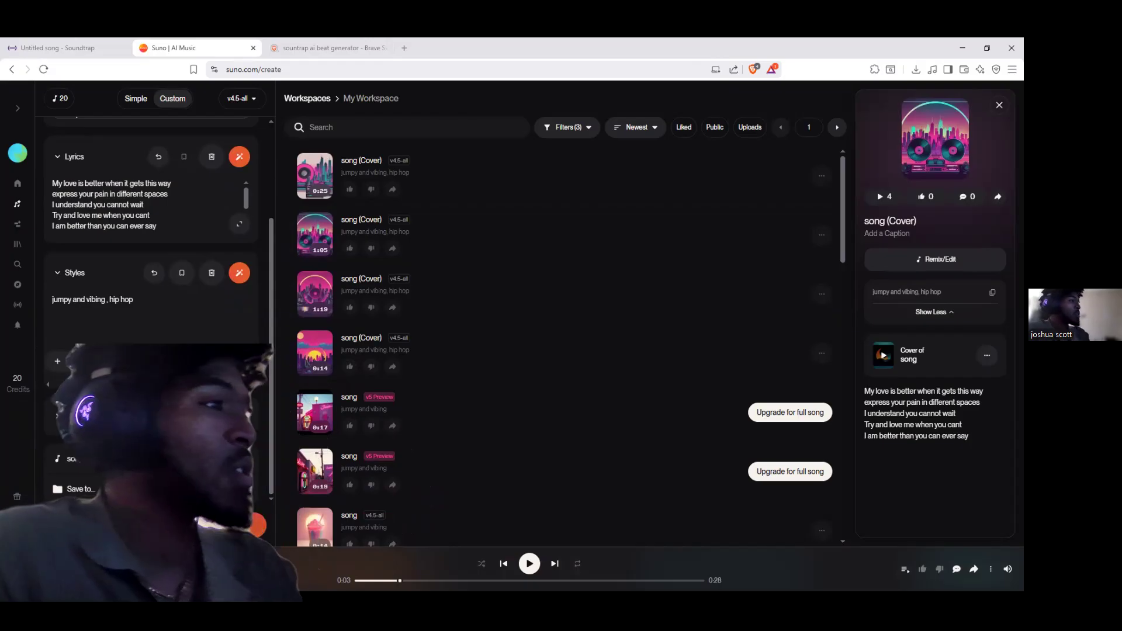
Look through the workspace songs, play the 1:05 song (Cover) for over half a minute, pause it and return to the presentation slides
{"action": "scroll", "coordinate": [339, 371], "scroll_direction": "down", "scroll_amount": 5}
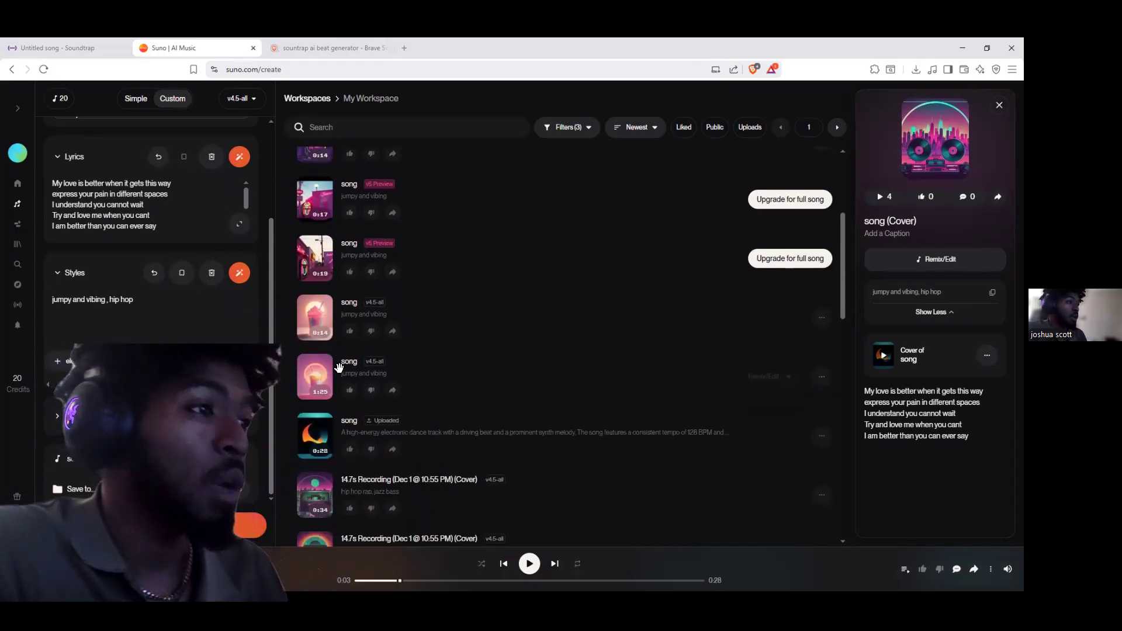
{"action": "scroll", "coordinate": [339, 376], "scroll_direction": "up", "scroll_amount": 6}
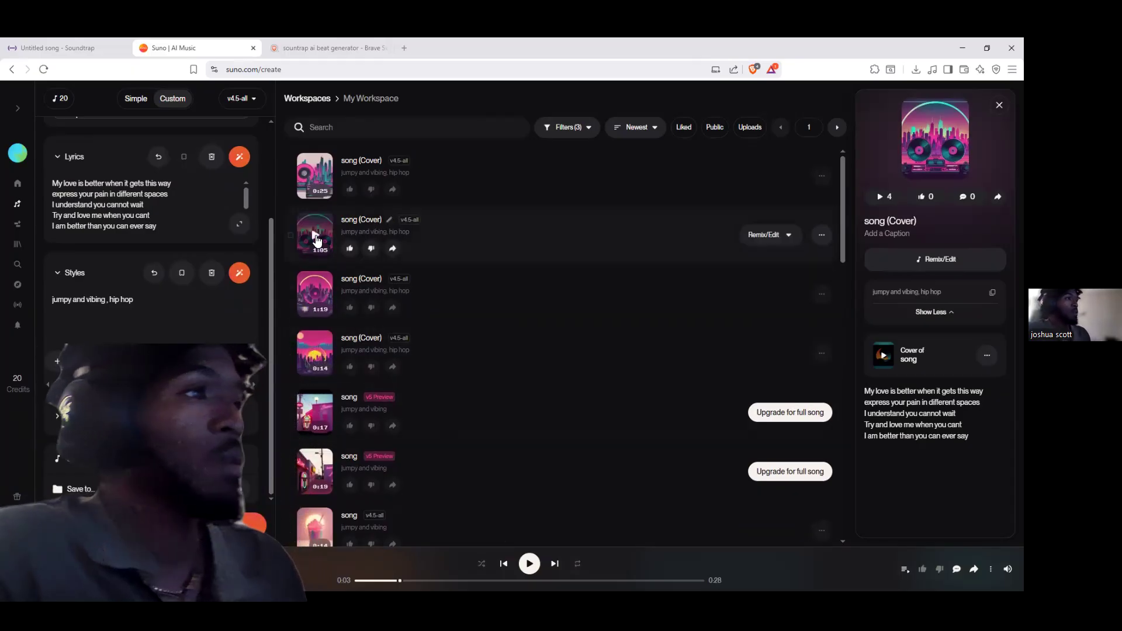
{"action": "left_click", "coordinate": [317, 239]}
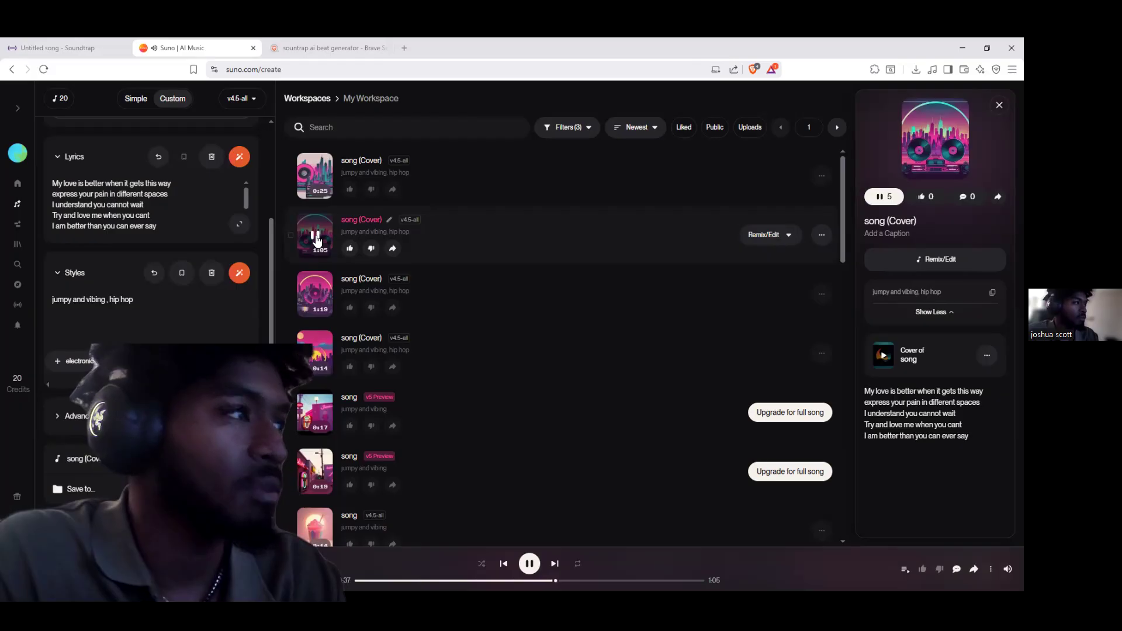
{"action": "left_click", "coordinate": [316, 240]}
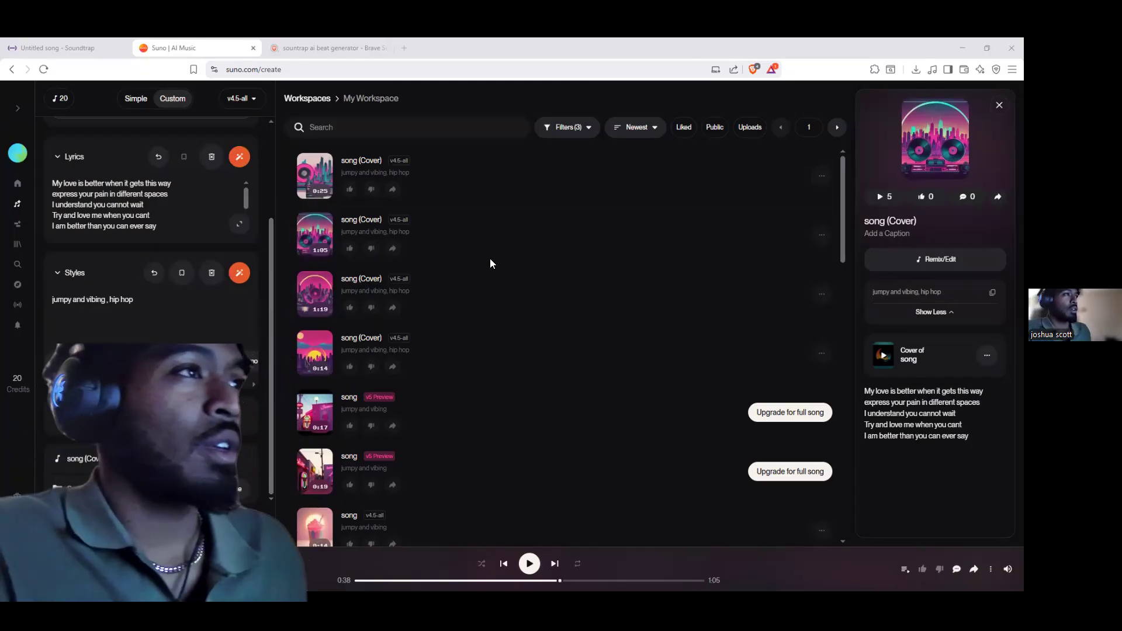
{"action": "key", "text": "alt+Tab"}
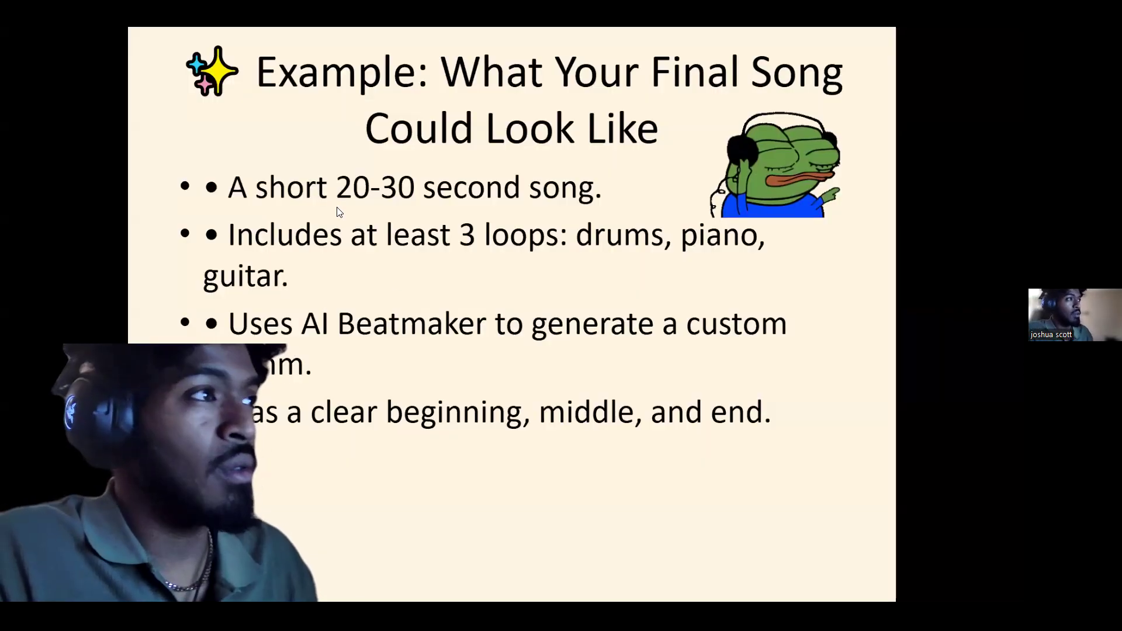